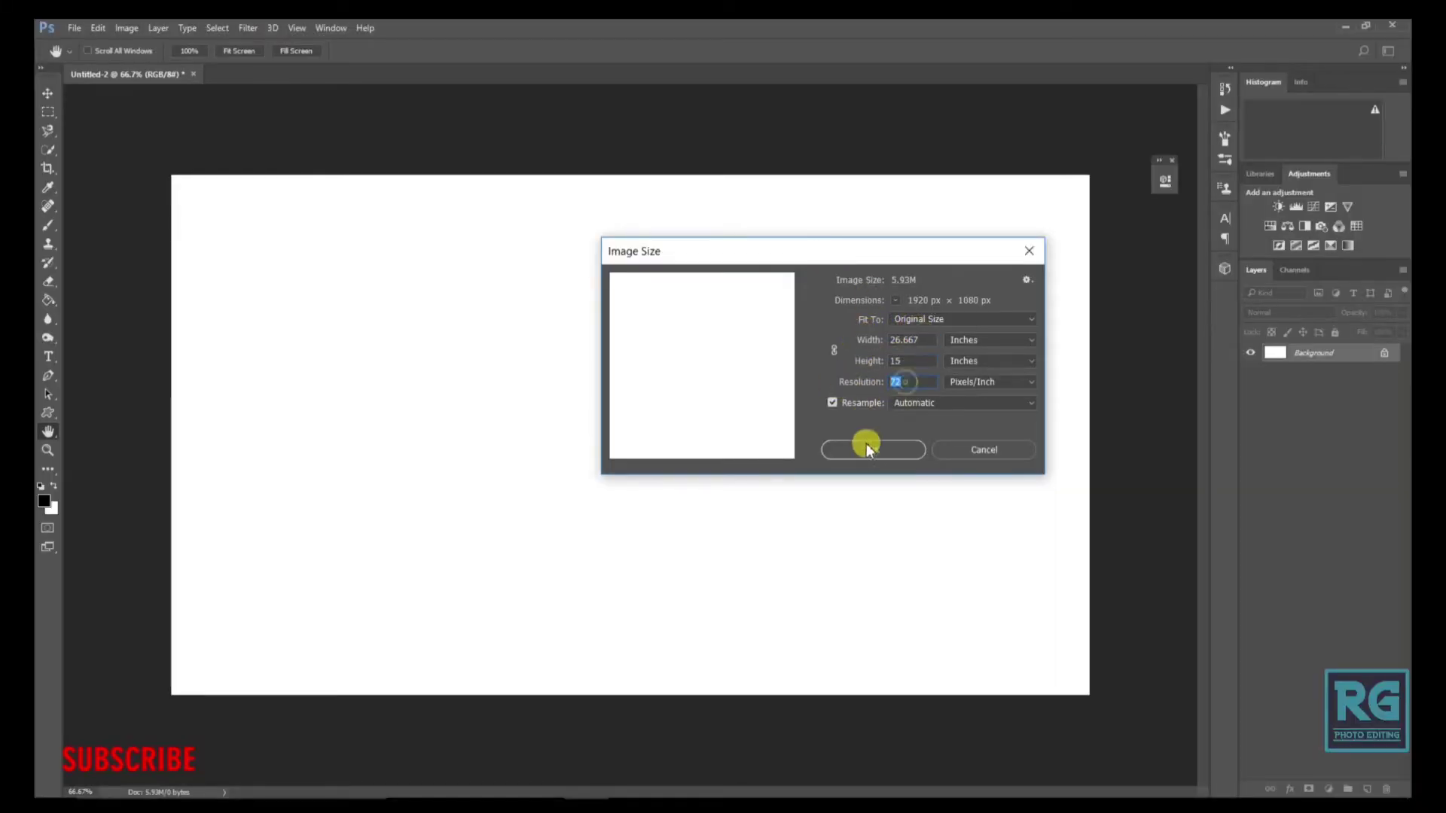
Place the modal photo as embedded and scale it up to fill the canvas.
left_click(865, 448)
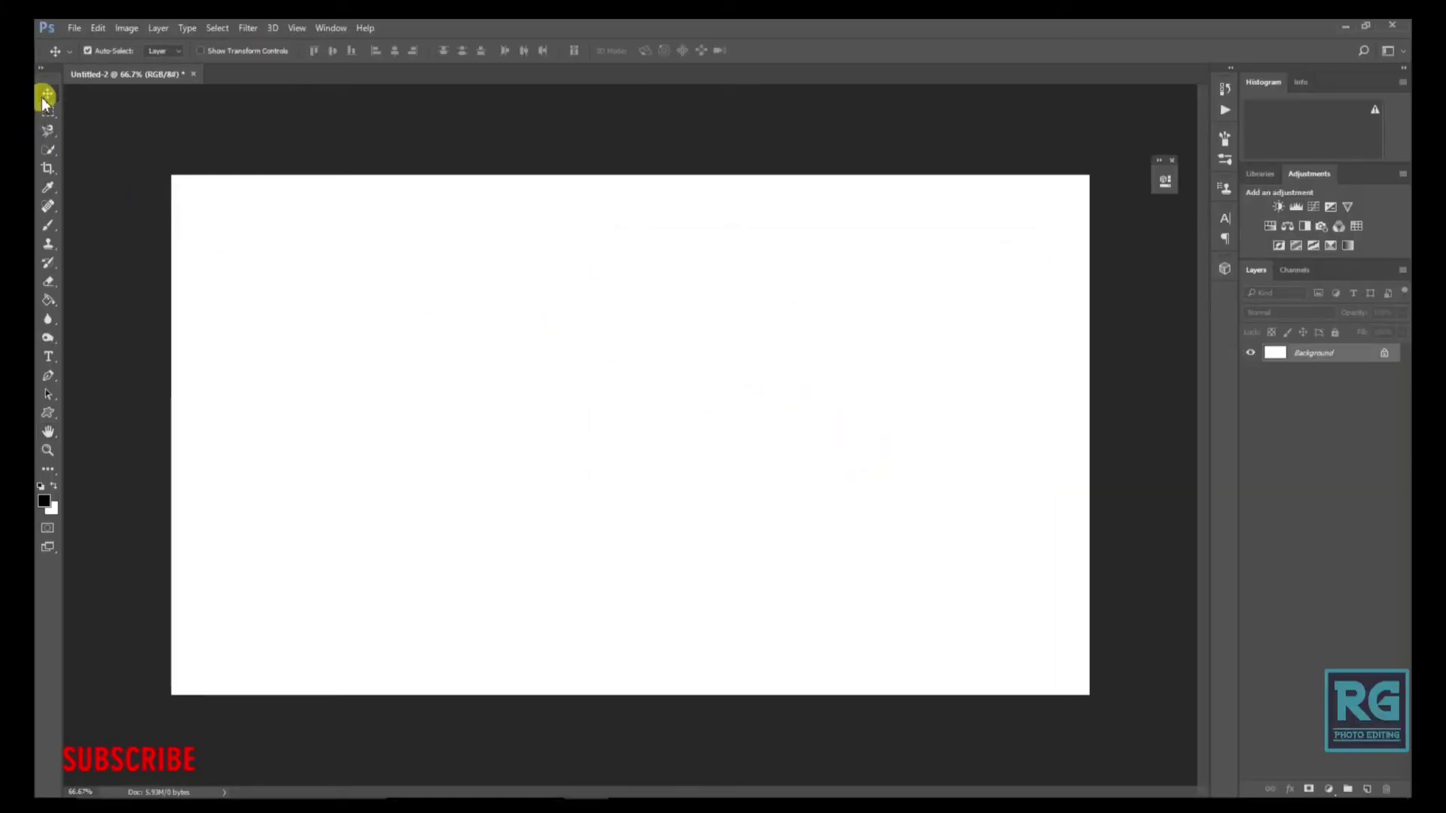
left_click(74, 28)
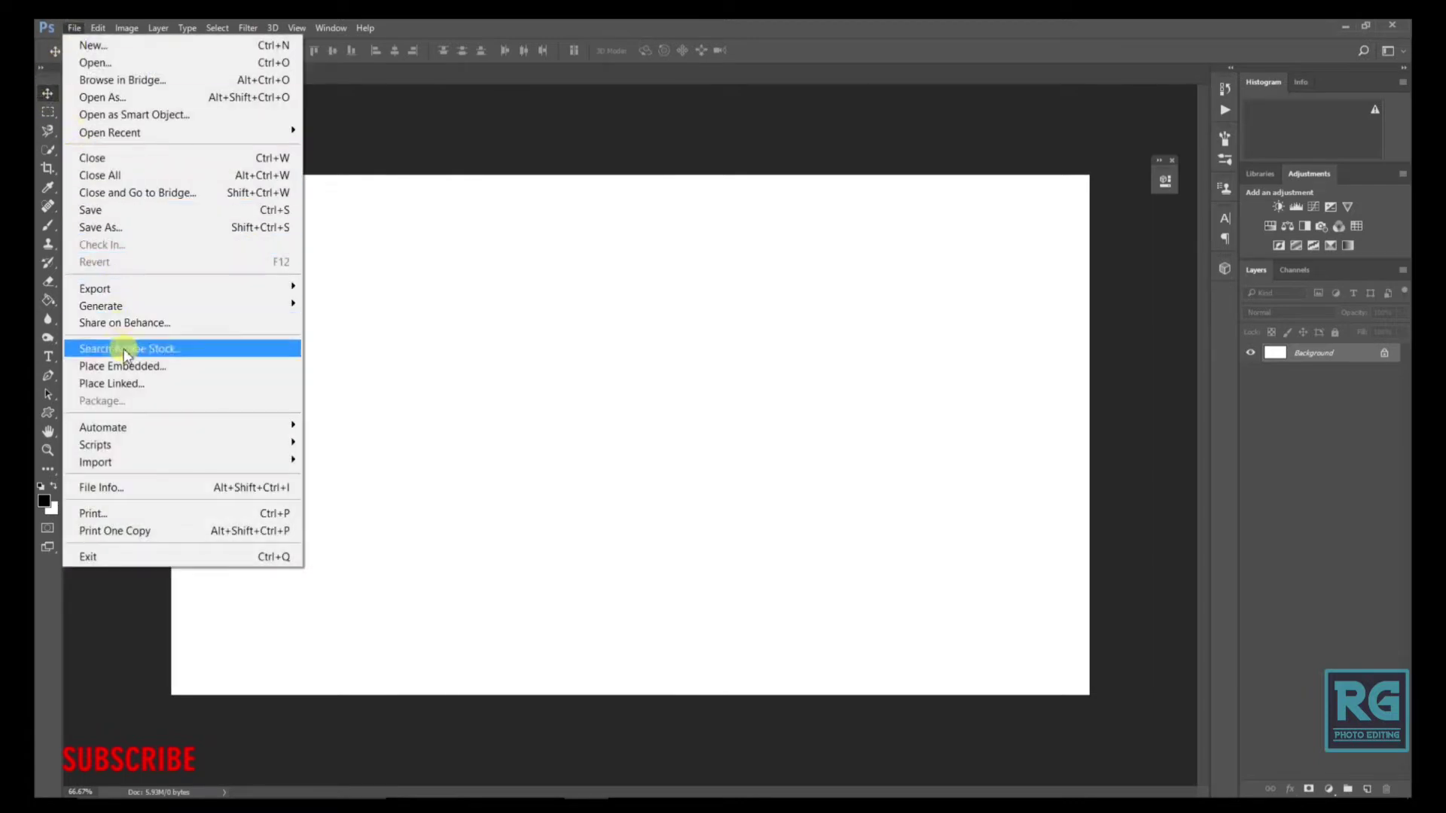
left_click(131, 367)
left_click(336, 177)
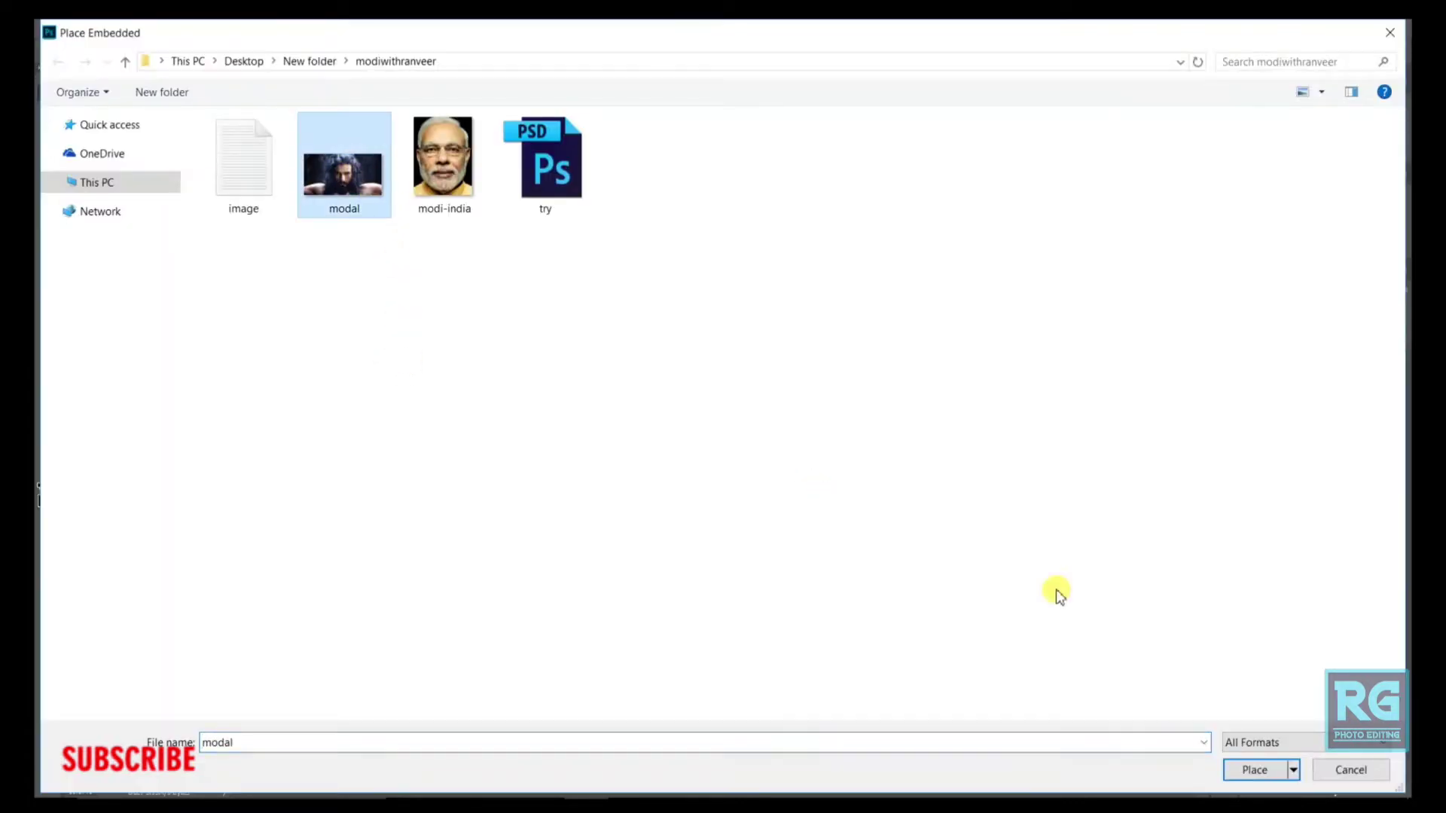
left_click(1256, 771)
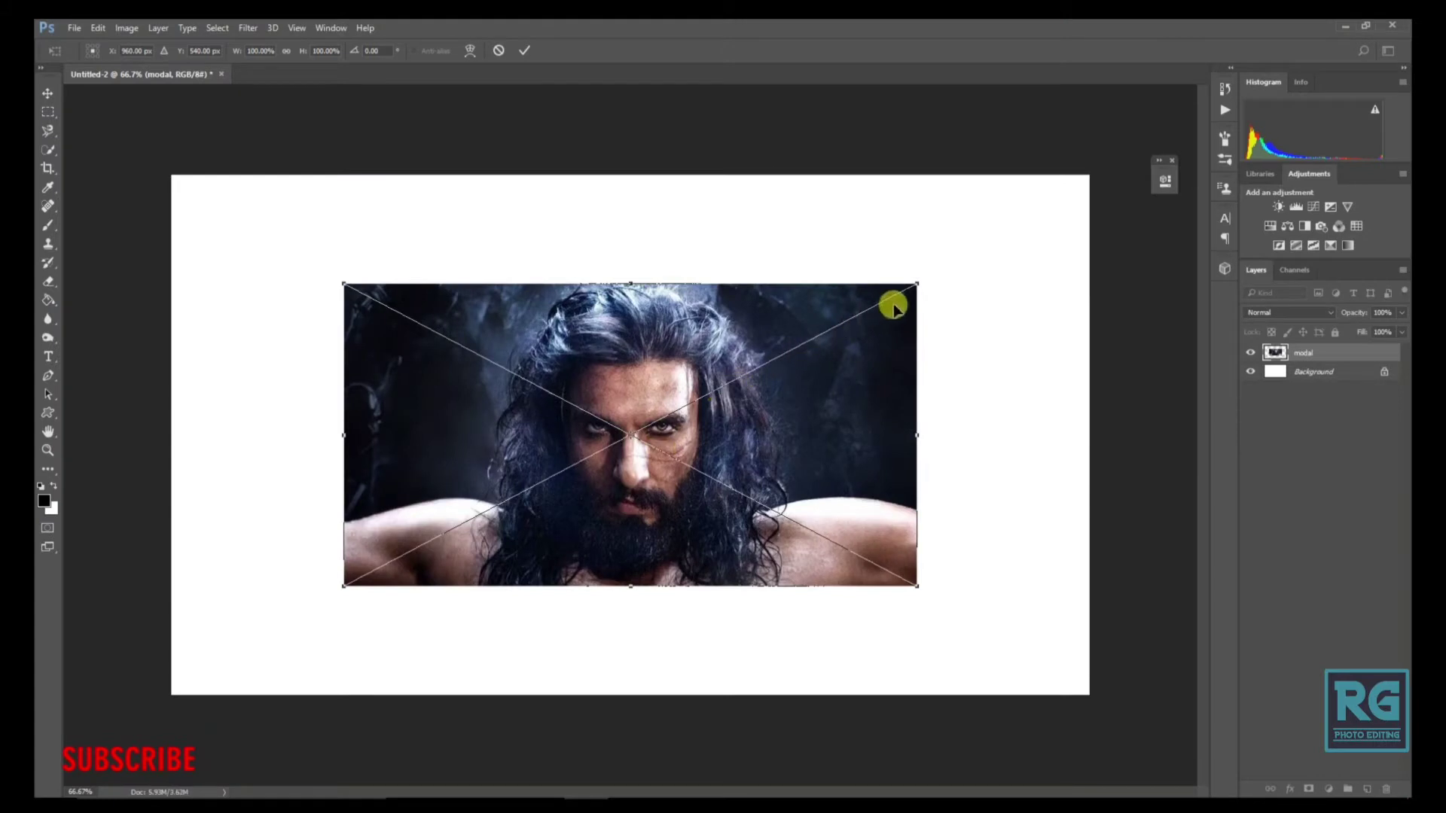
left_click_drag(917, 284, 1093, 194)
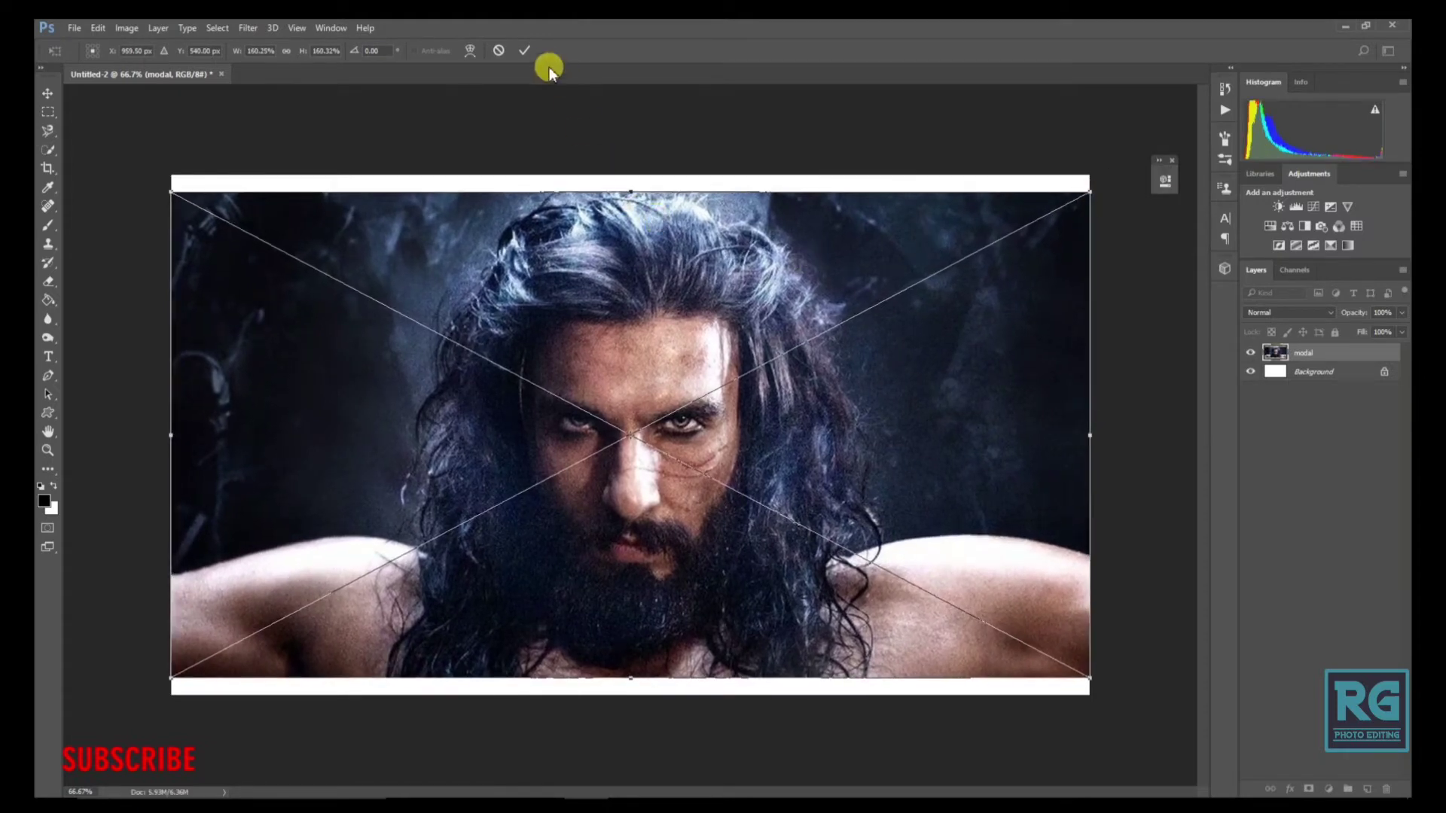
left_click(527, 53)
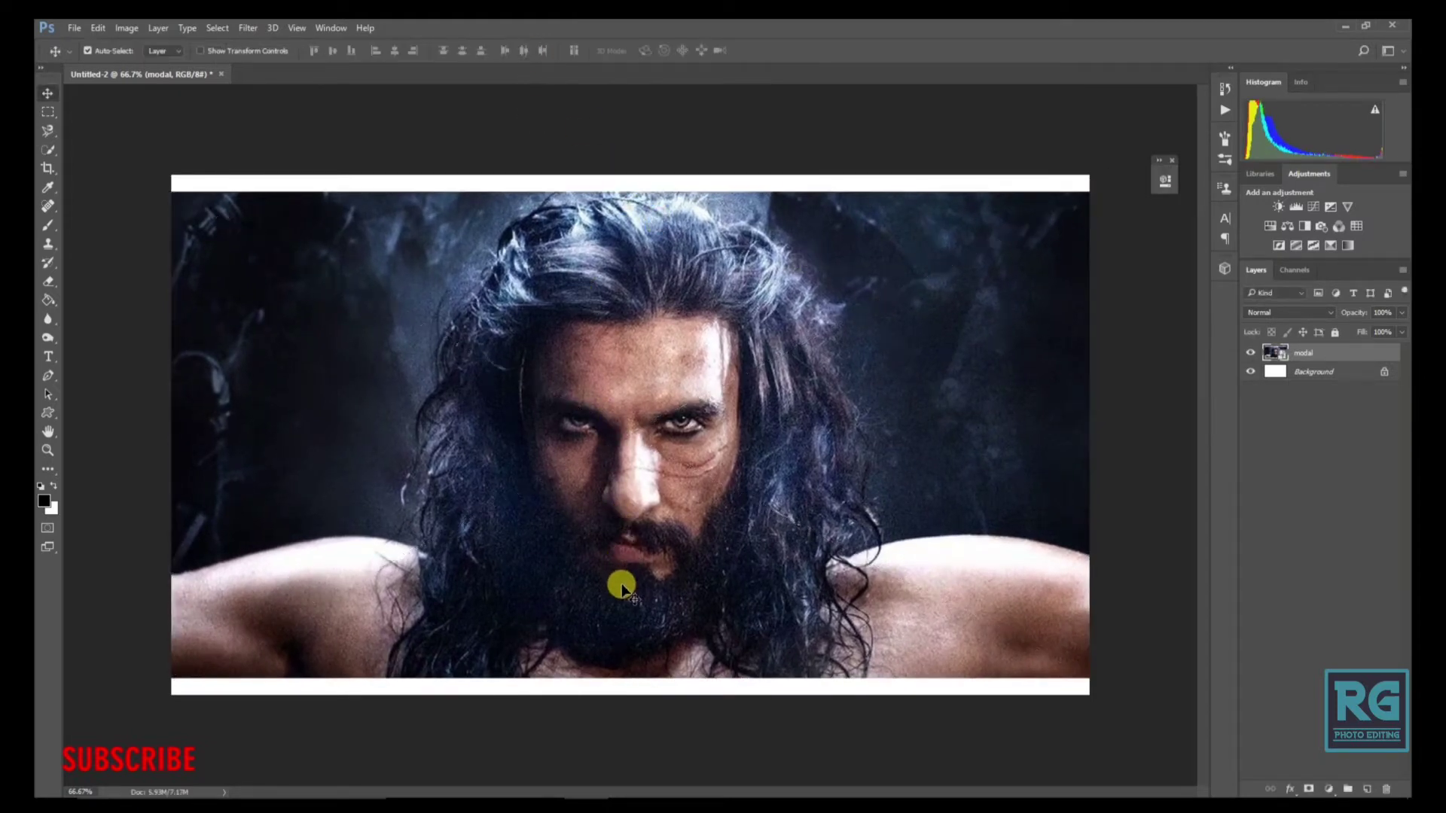
Shift the photo down slightly and crop off the white strip at the top.
left_click_drag(622, 589, 625, 604)
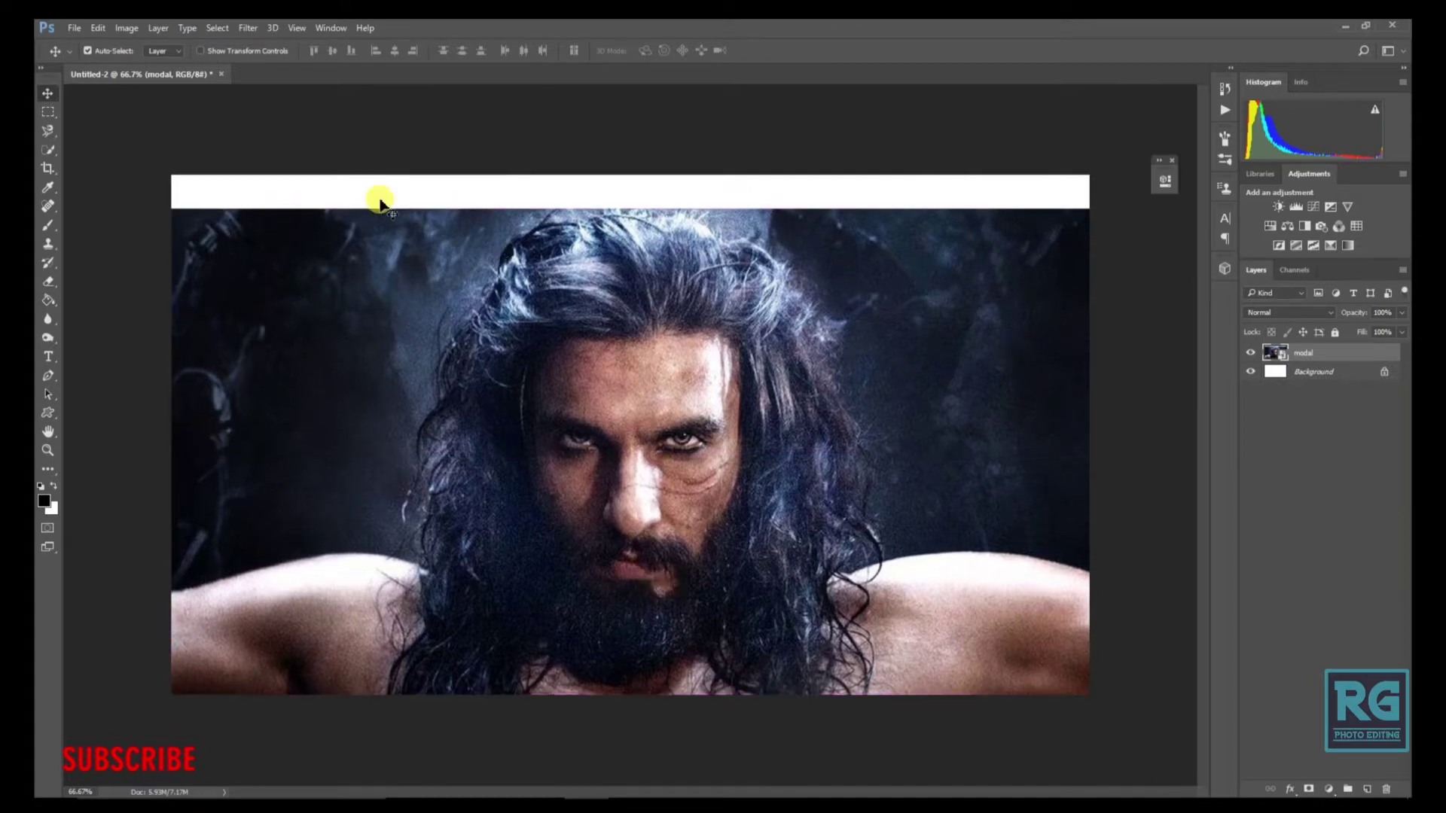
left_click(60, 166)
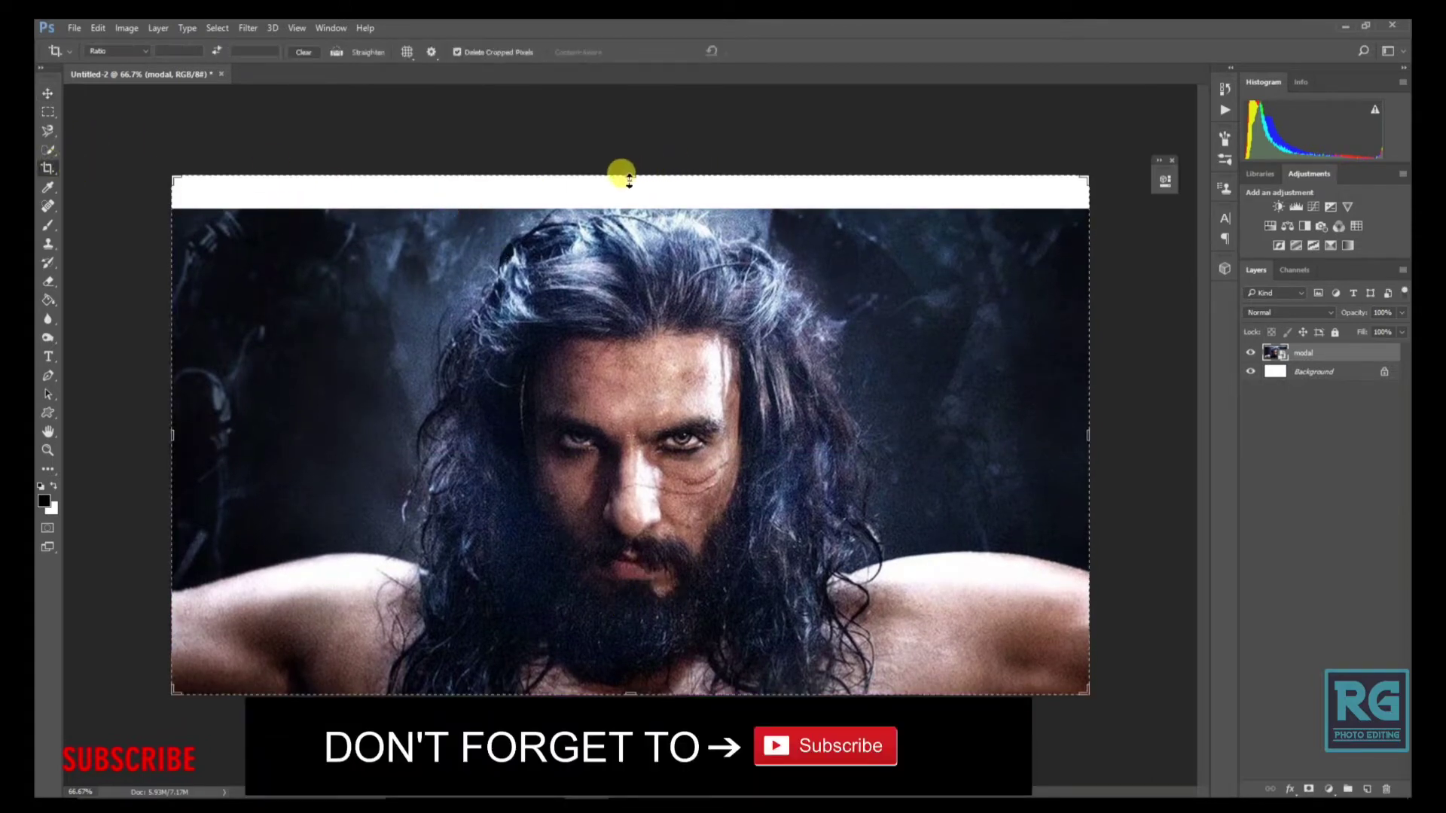
left_click_drag(630, 179, 628, 194)
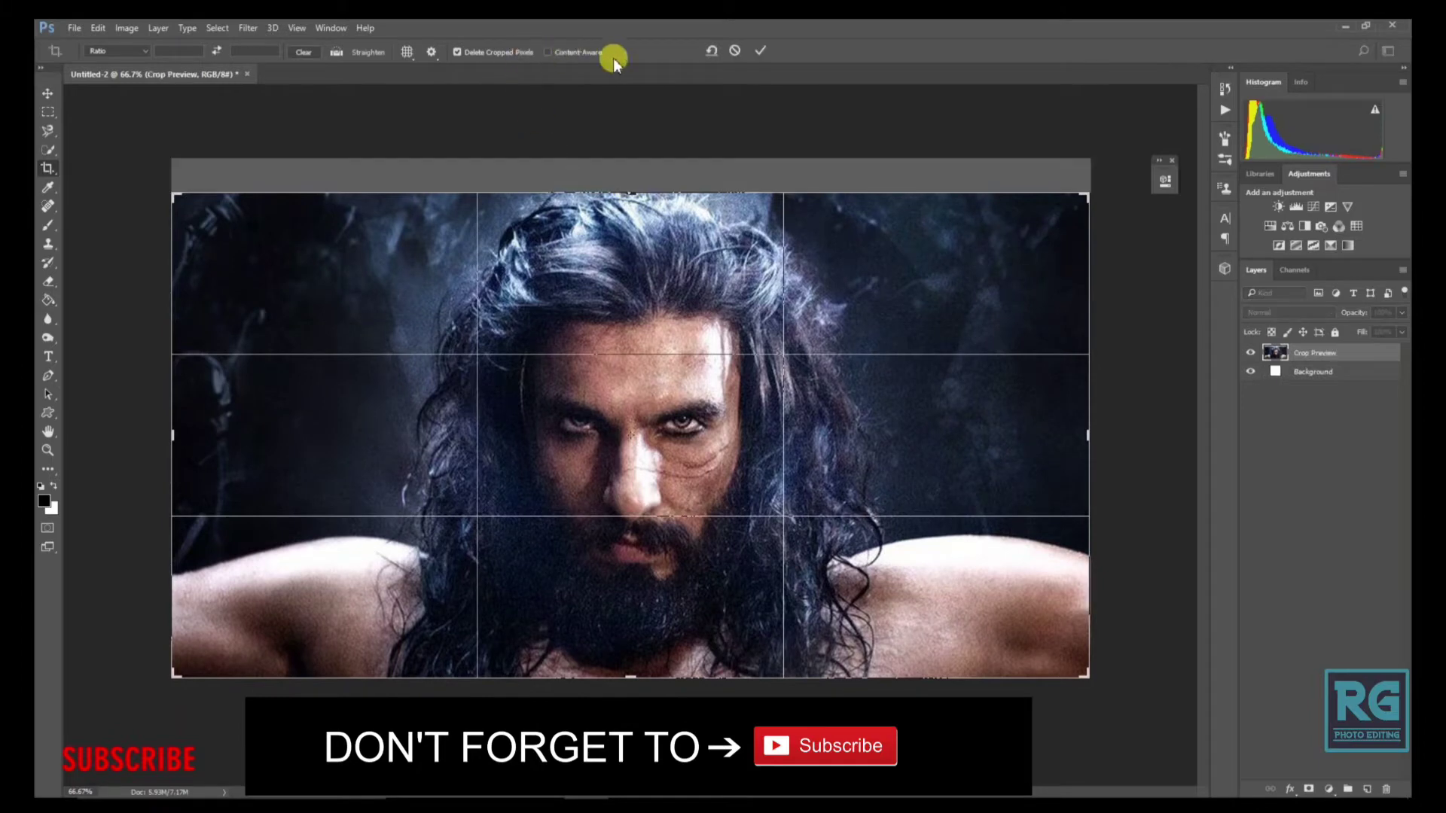
left_click(766, 53)
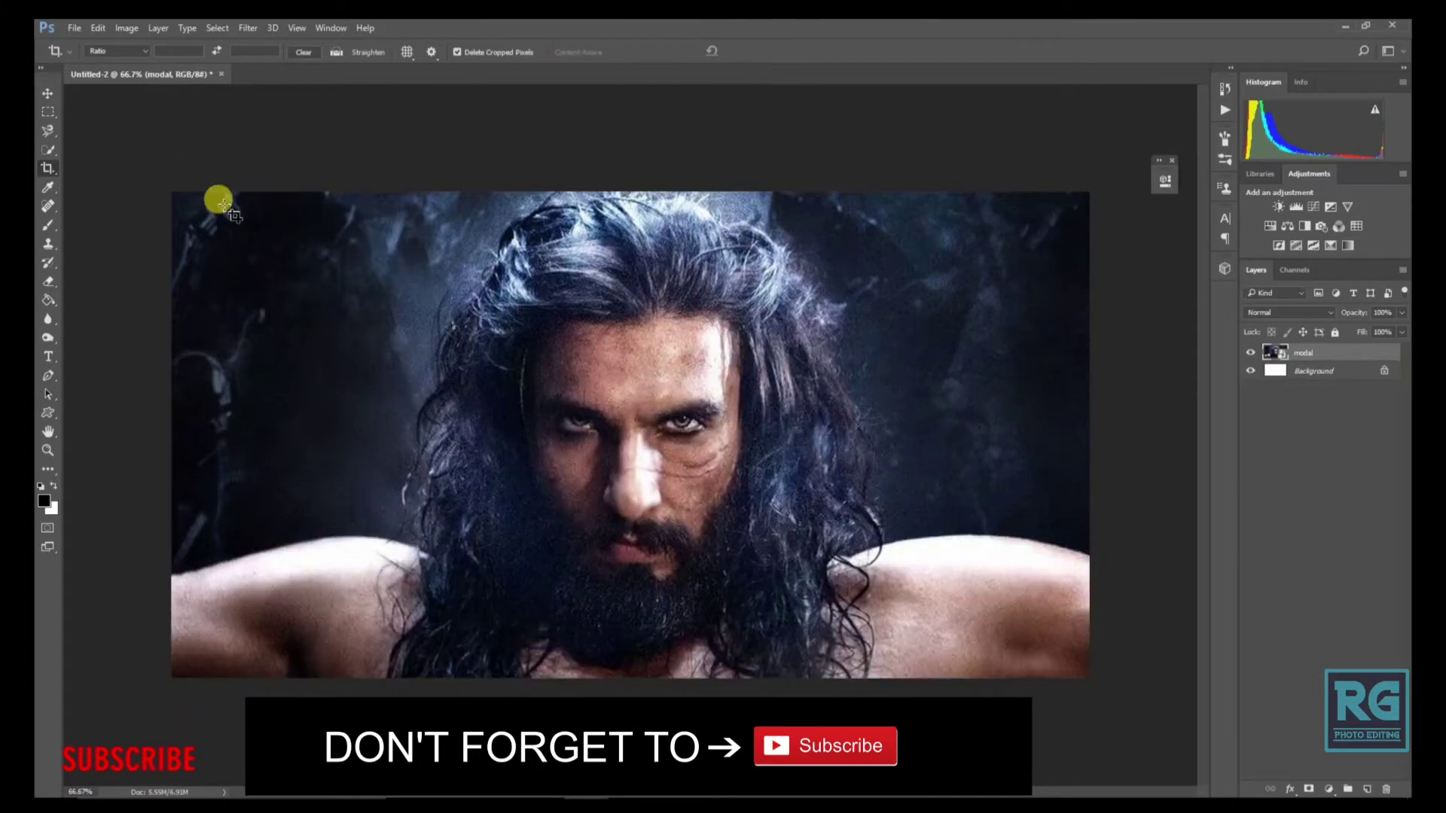
left_click(46, 93)
Place the modi-india face photo as an embedded layer and zoom in.
left_click(71, 30)
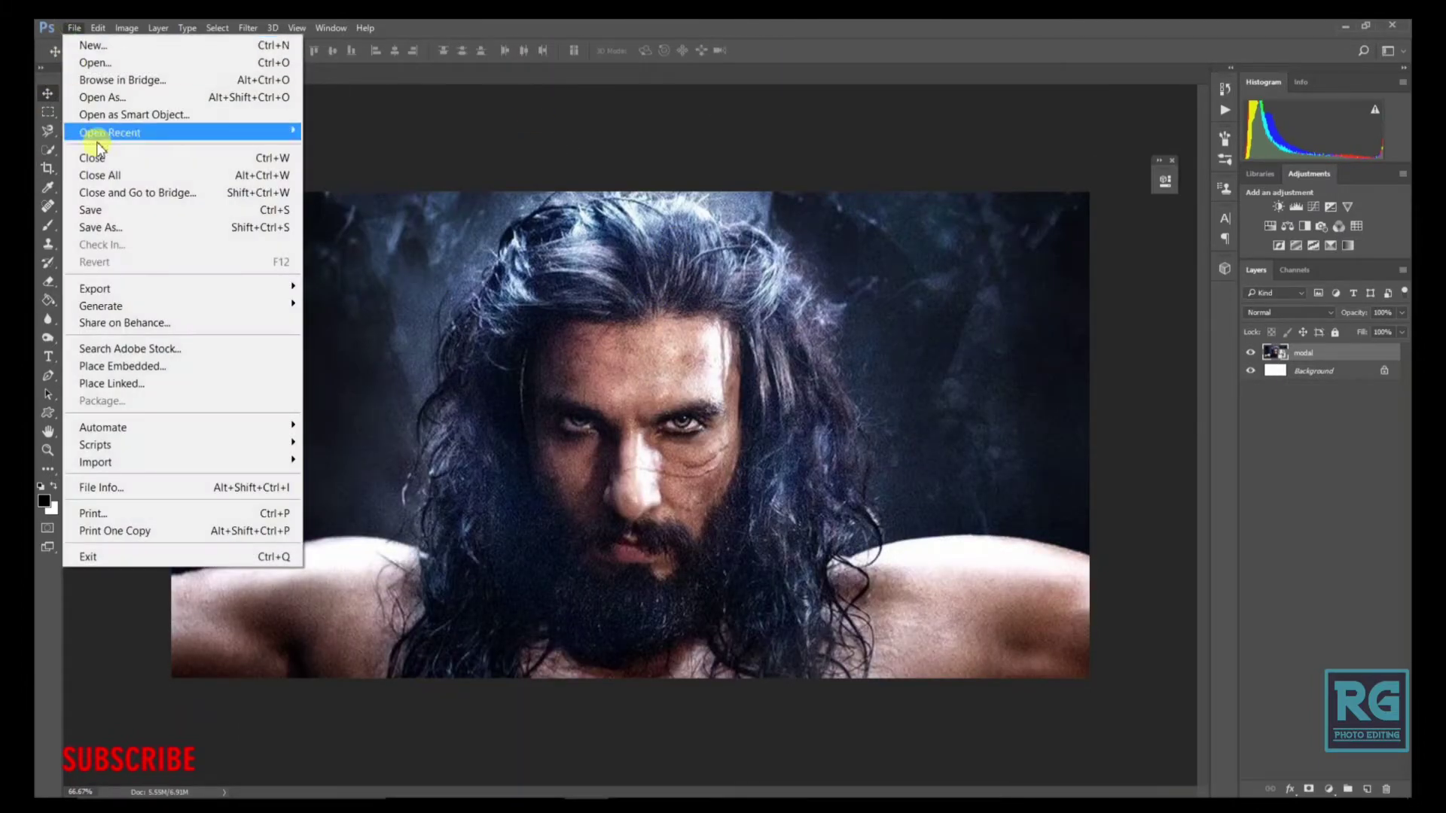
left_click(131, 367)
left_click(445, 199)
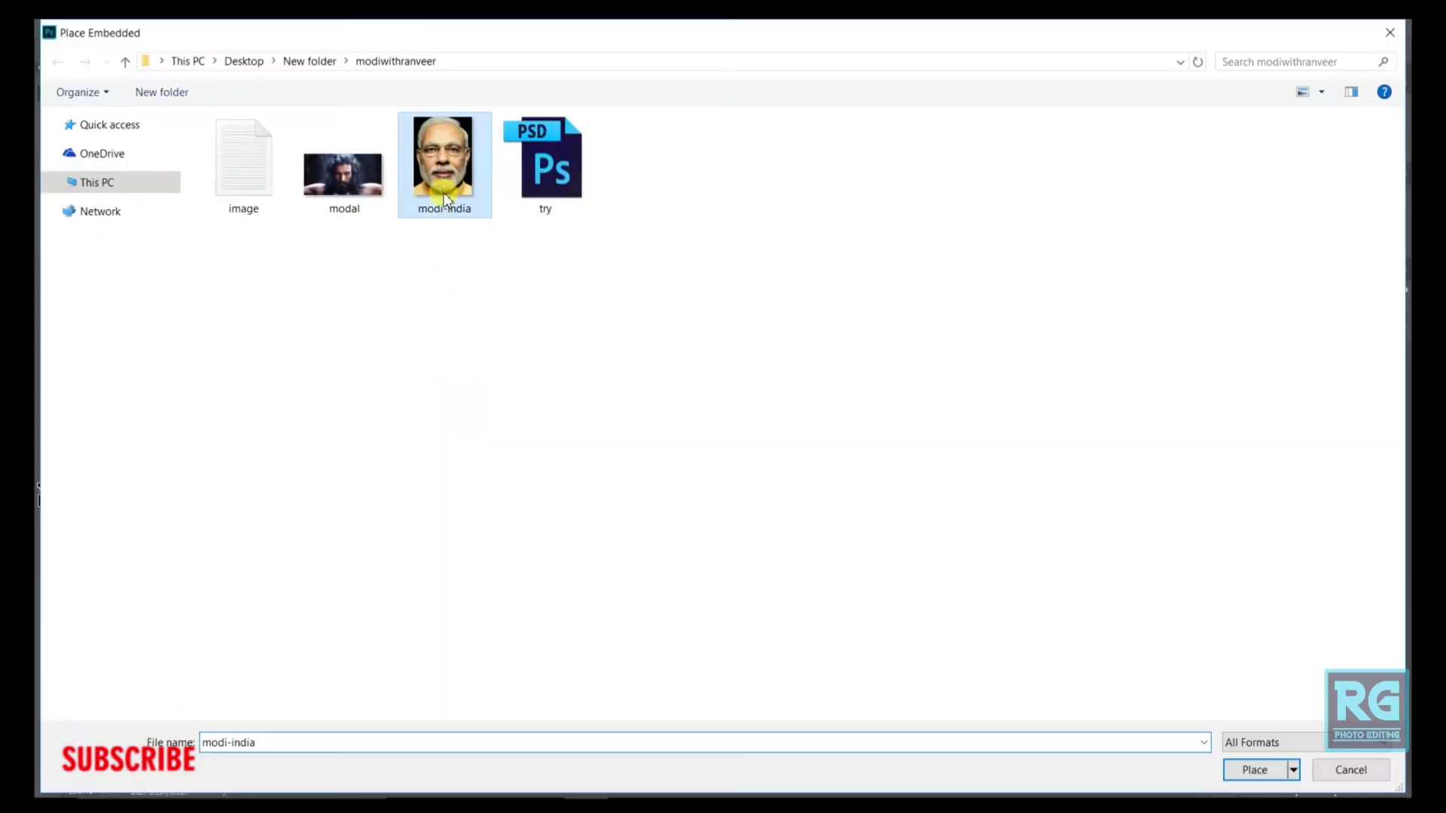
left_click(1250, 770)
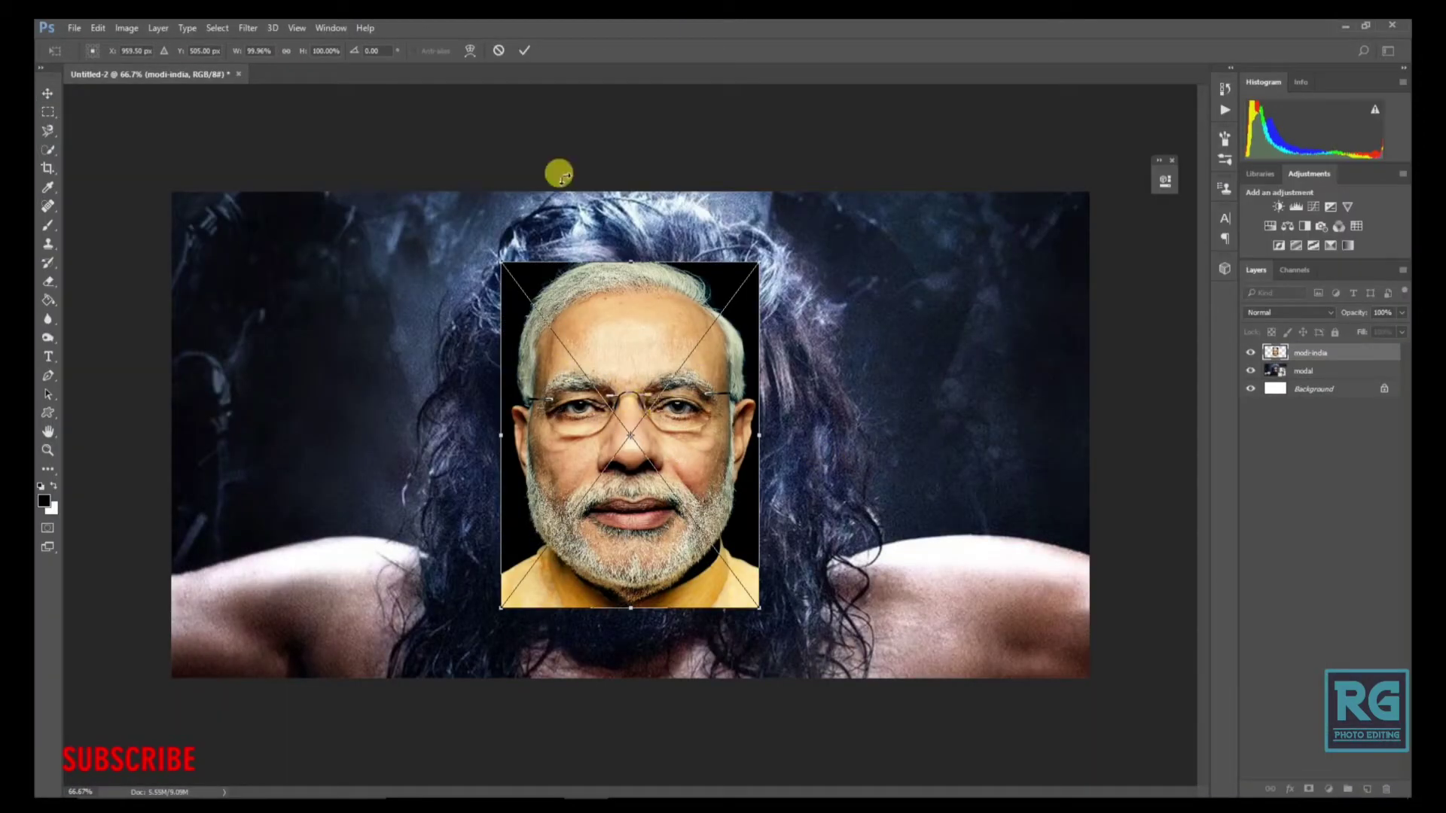
left_click(530, 48)
key("ctrl+plus")
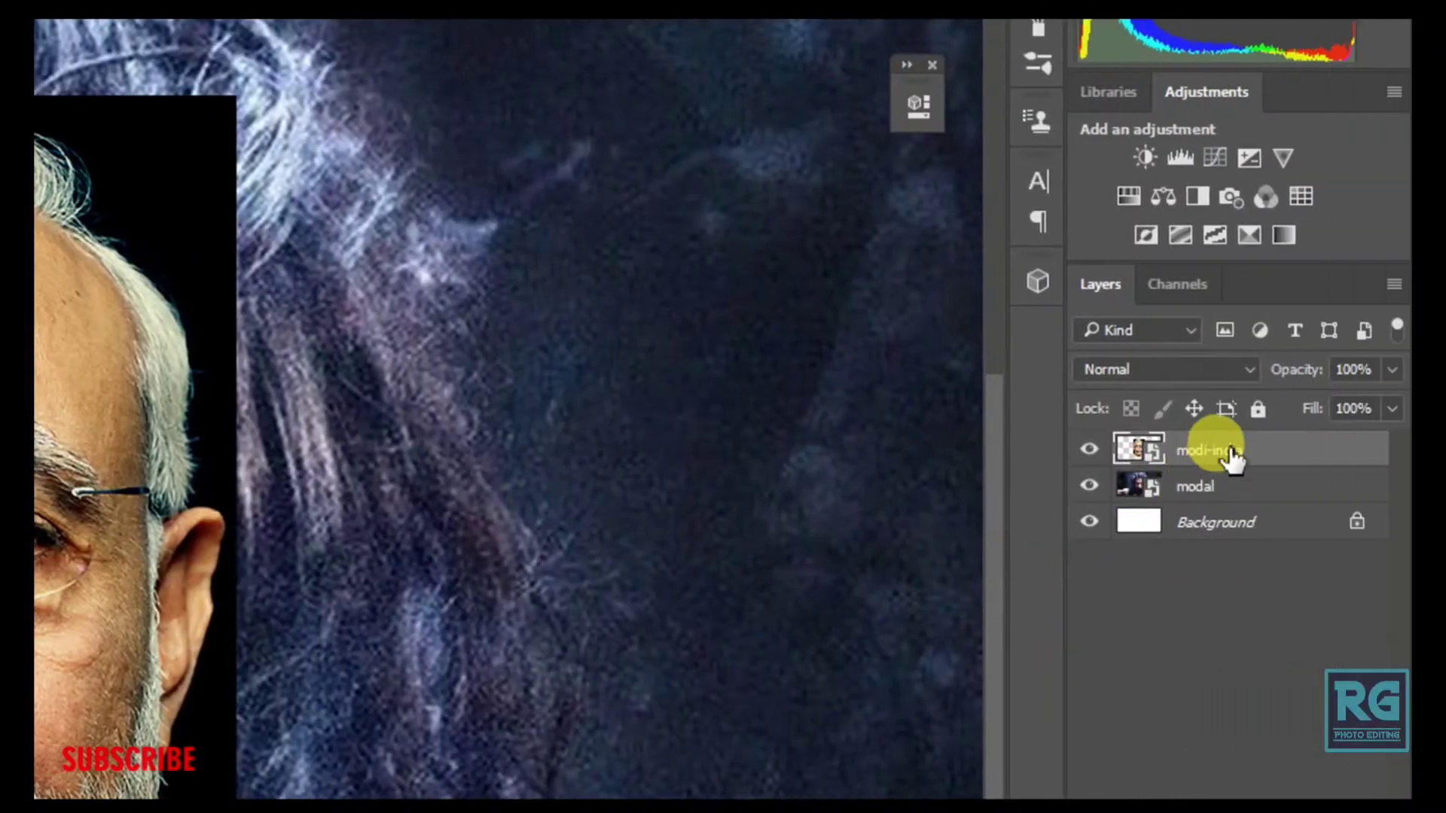
Rasterize the modal and modi-india layers together, leaving modi-india selected.
left_click(1230, 493)
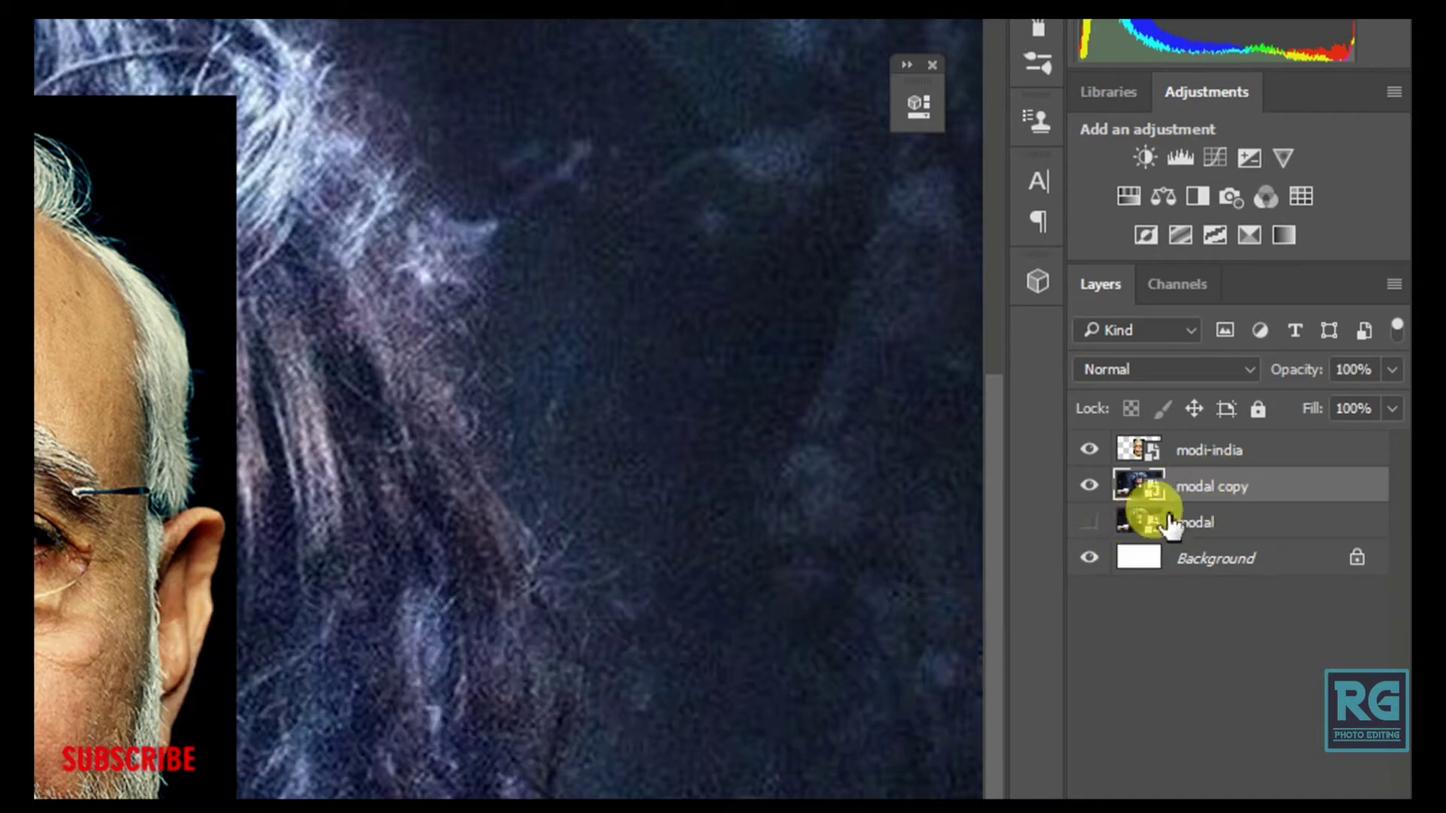
left_click(1192, 455, "ctrl")
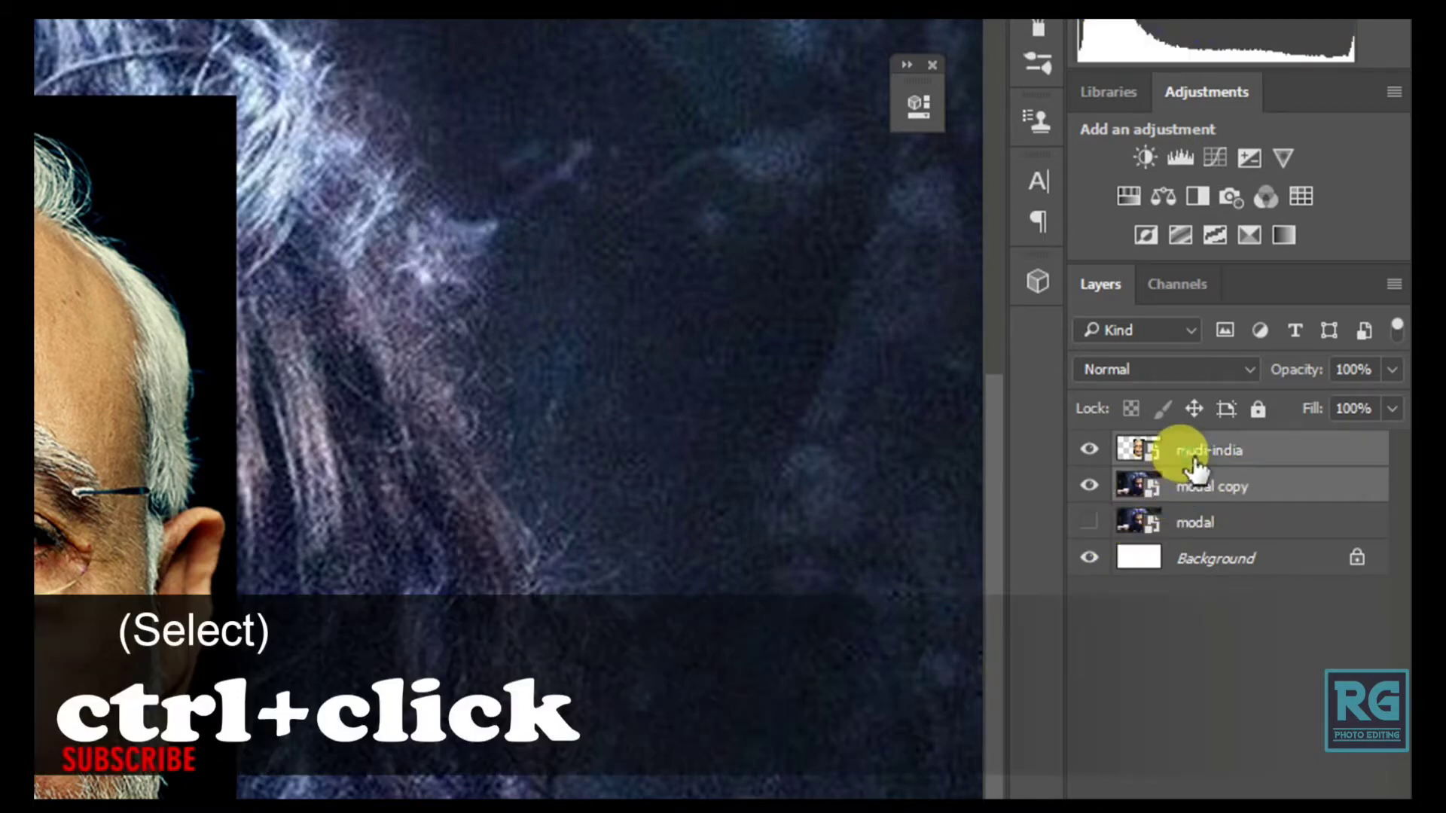
right_click(1191, 452)
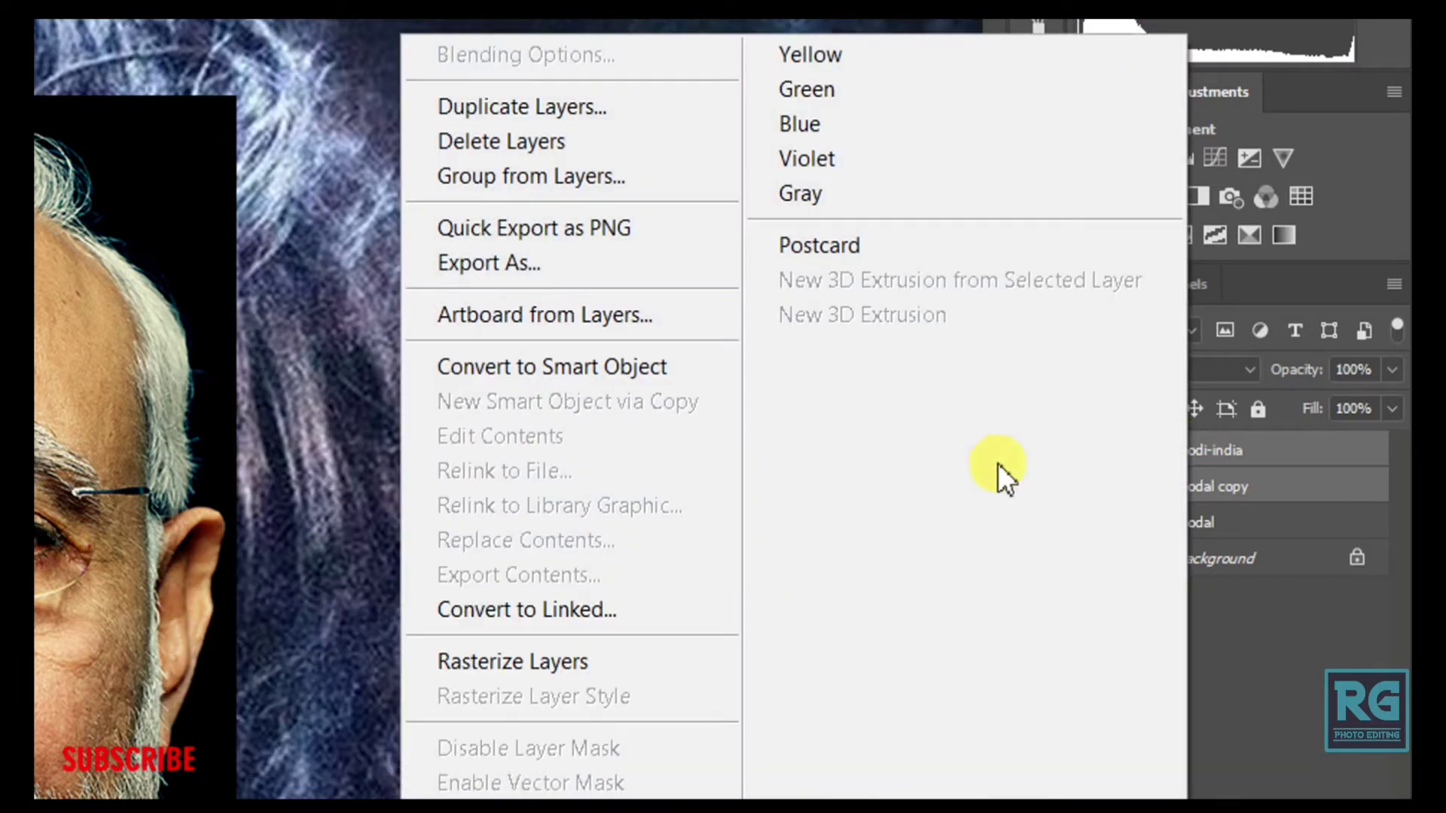
left_click(591, 659)
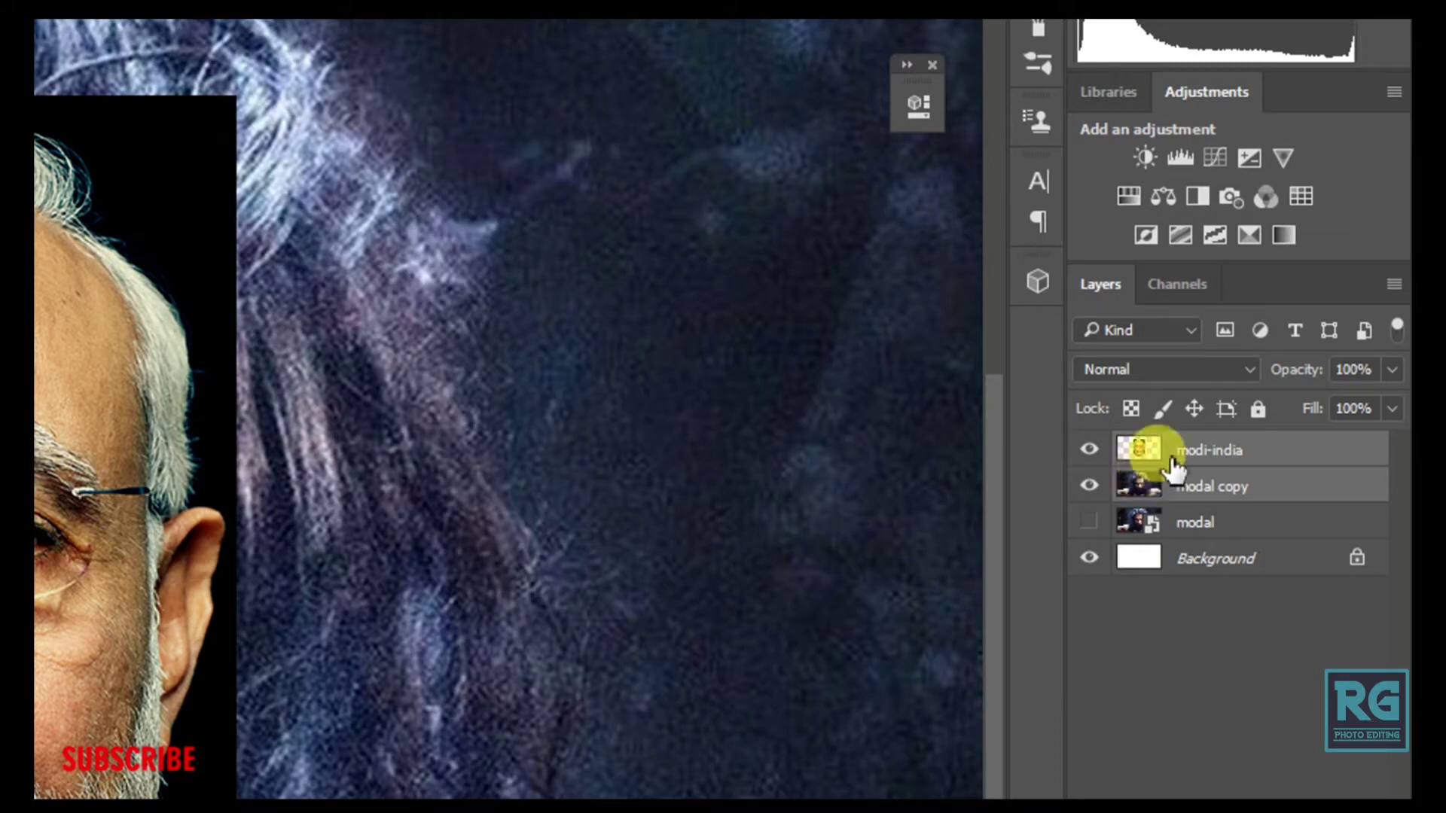
left_click(1208, 450)
Fade the modi-india face to 21% opacity and line its features up over the bearded man's face.
left_click_drag(273, 523, 768, 606)
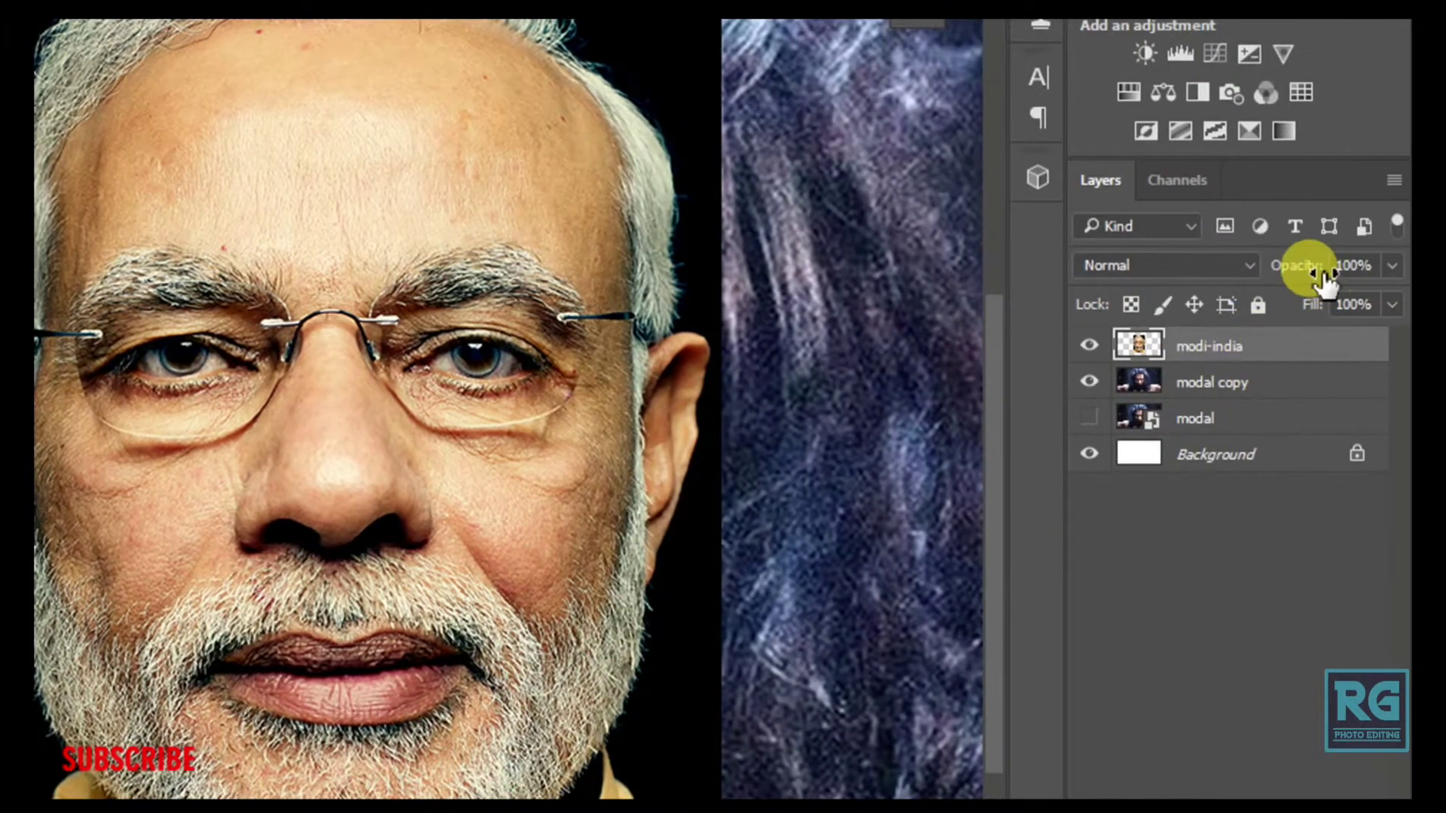
left_click_drag(1289, 284, 1300, 279)
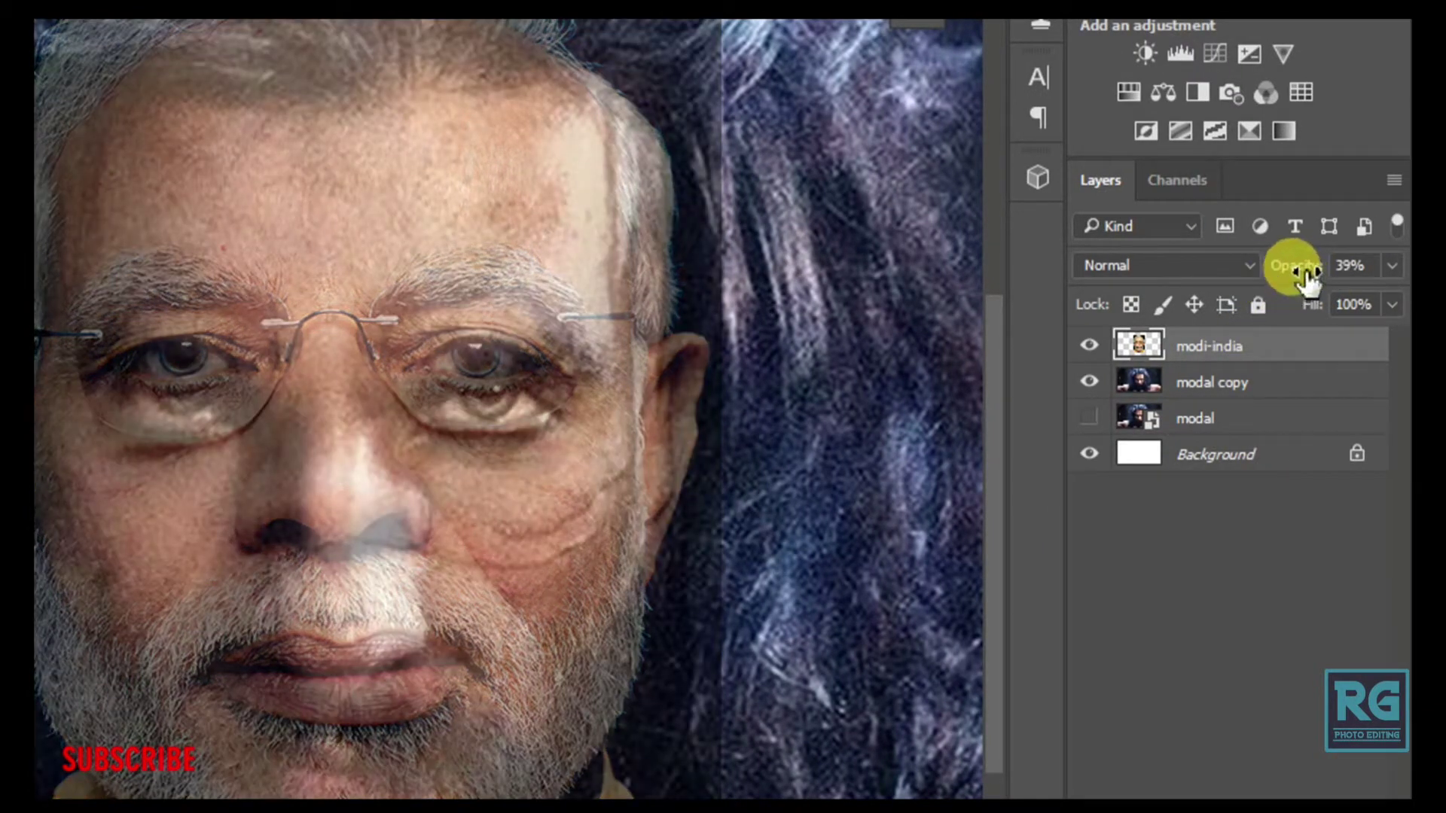
left_click_drag(422, 434, 207, 546)
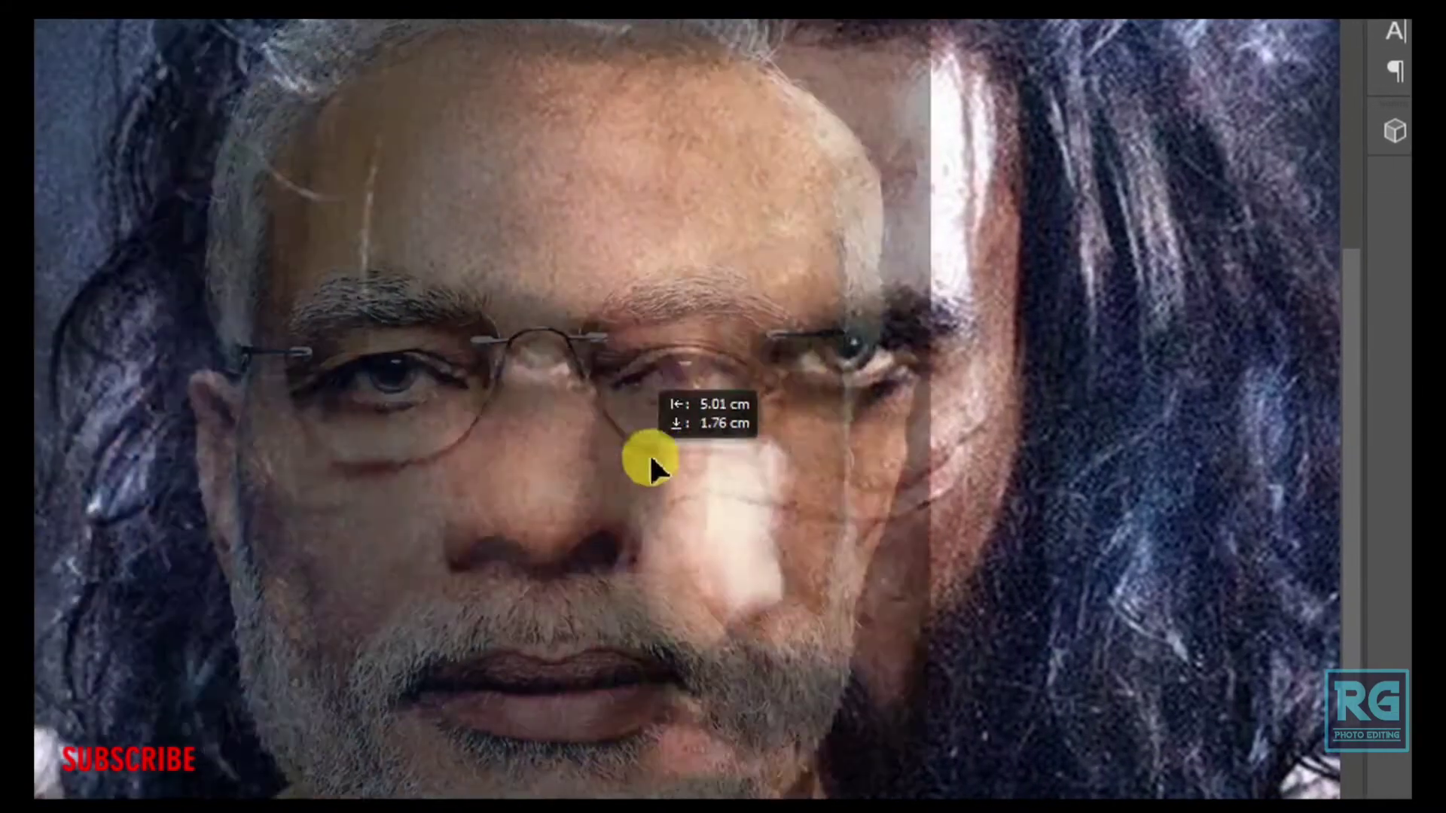
mouse_move(207, 544)
left_mouse_down()
mouse_move(726, 456)
mouse_move(609, 427)
mouse_move(747, 417)
mouse_move(839, 445)
left_mouse_up()
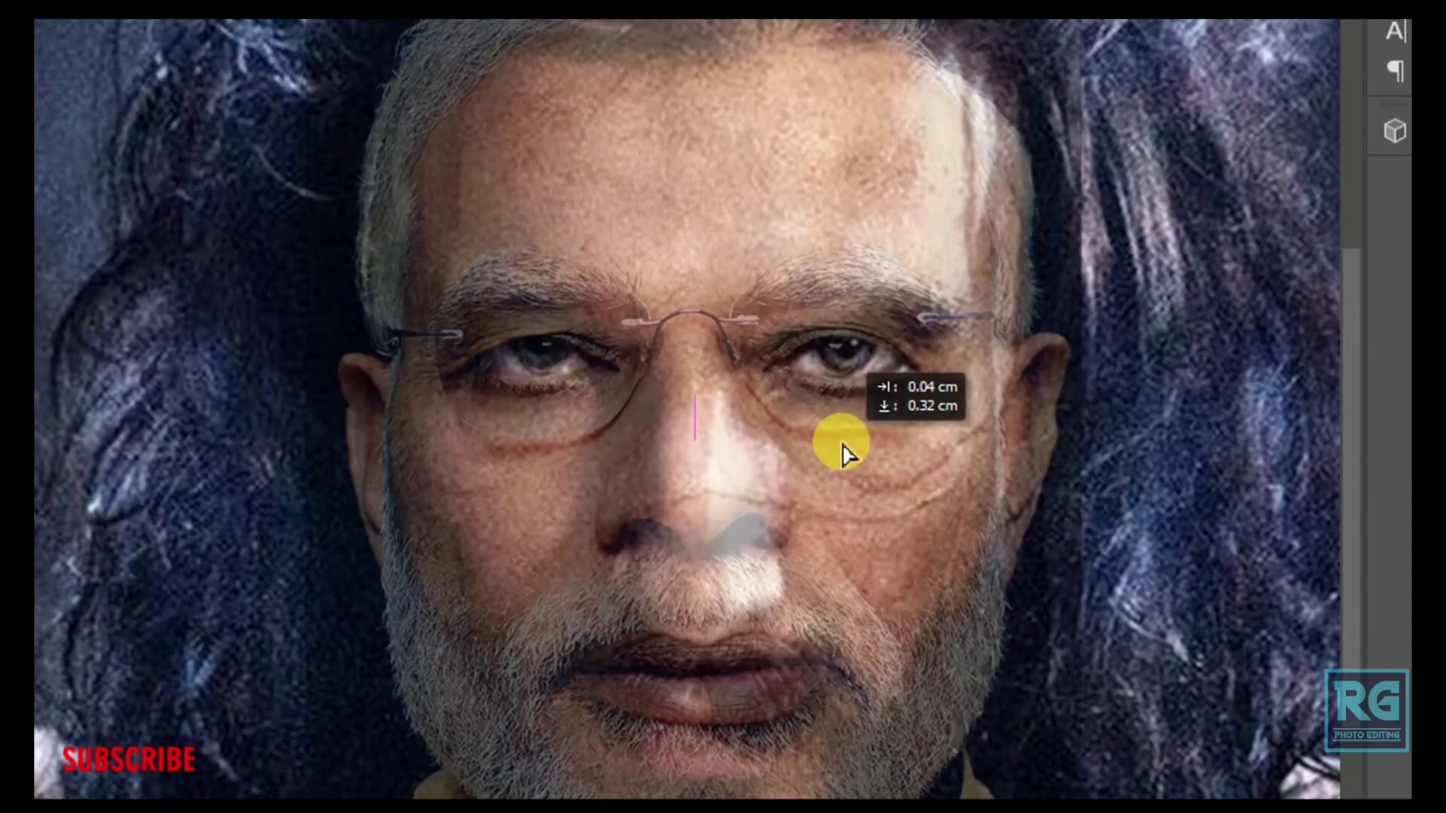
left_click_drag(745, 471, 546, 470)
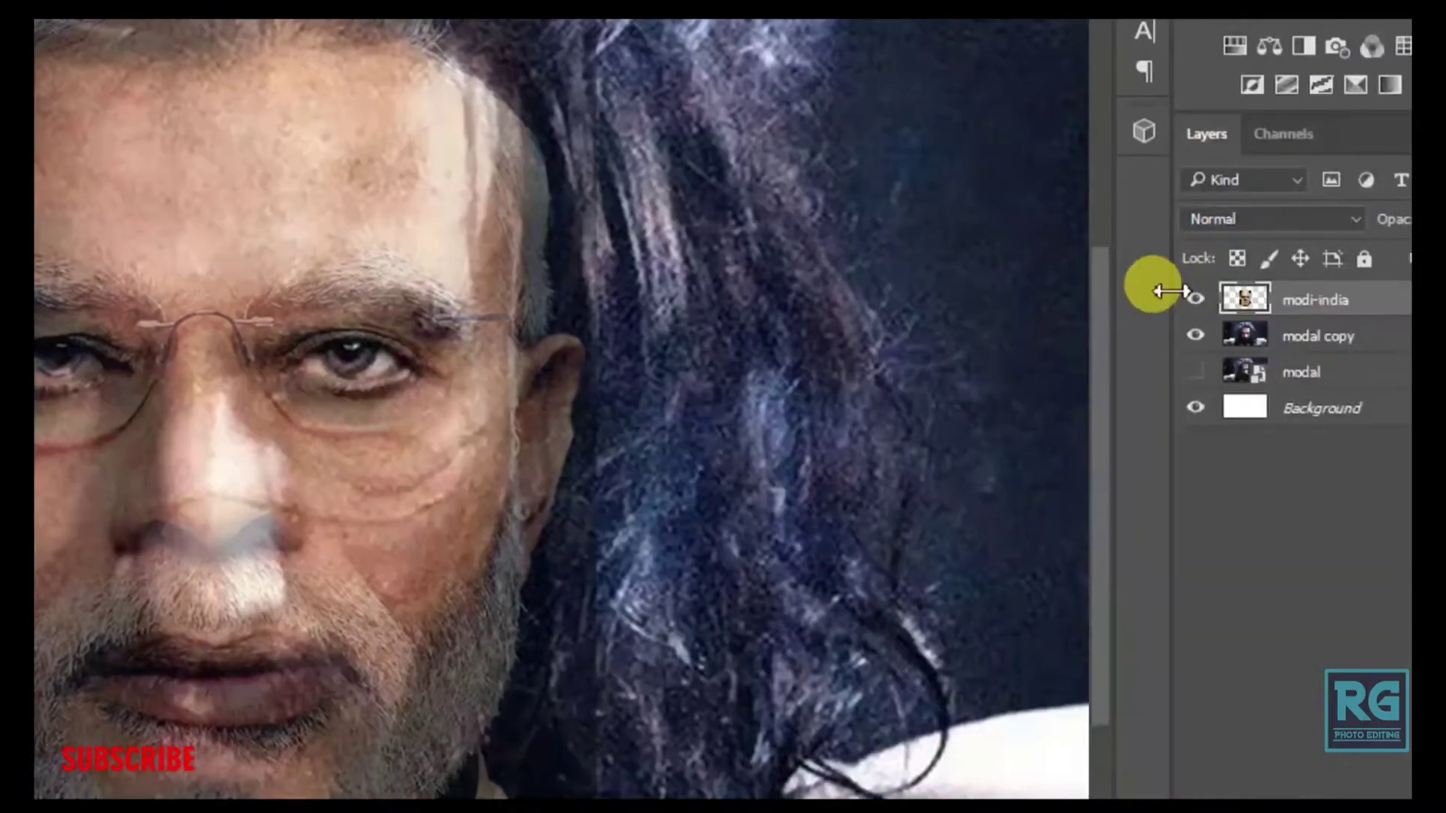
mouse_move(1294, 219)
left_mouse_down()
mouse_move(1282, 230)
mouse_move(1305, 236)
left_mouse_up()
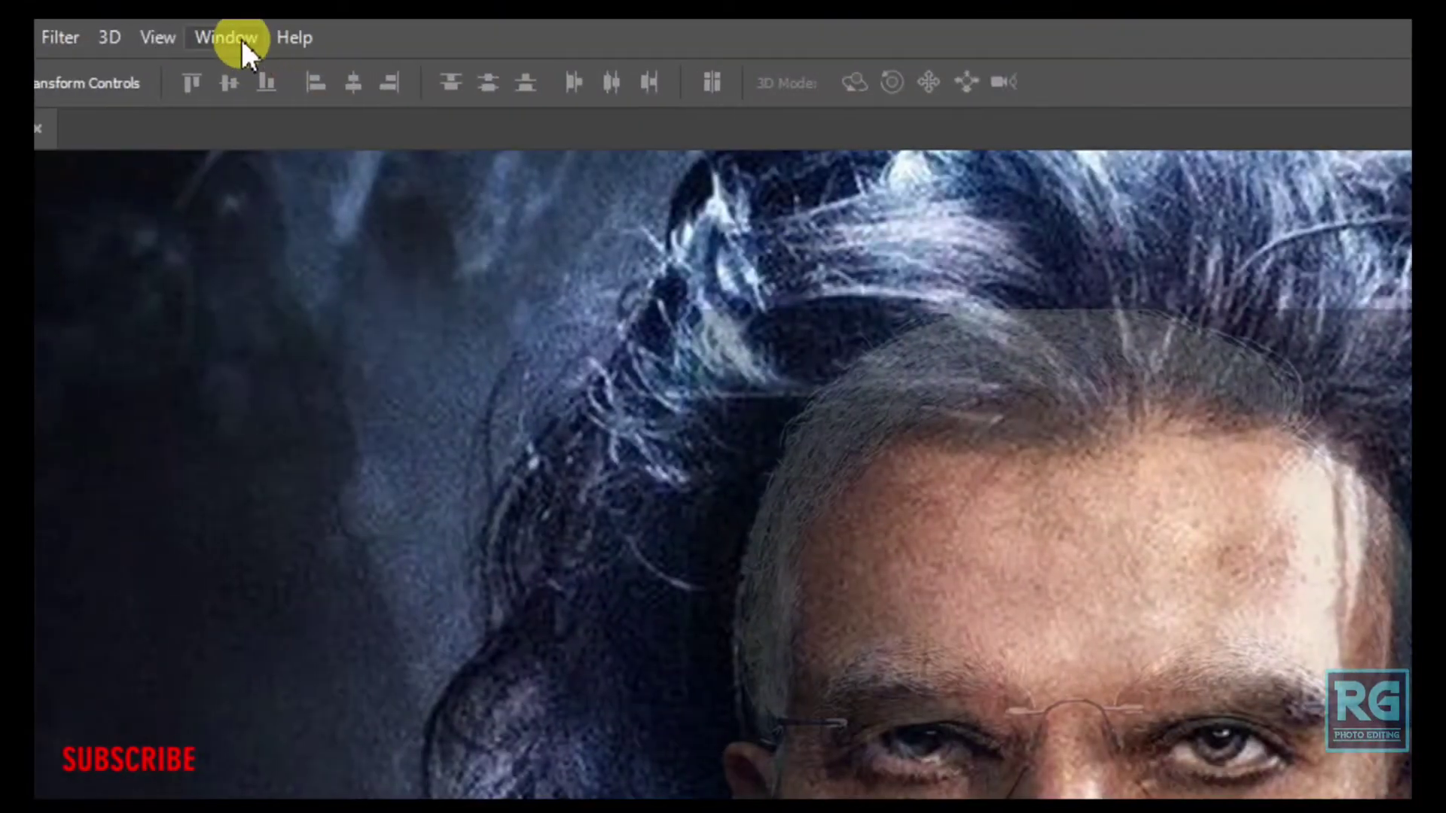
Show the rulers, hide the modi-india layer and select modal copy.
left_click(241, 40)
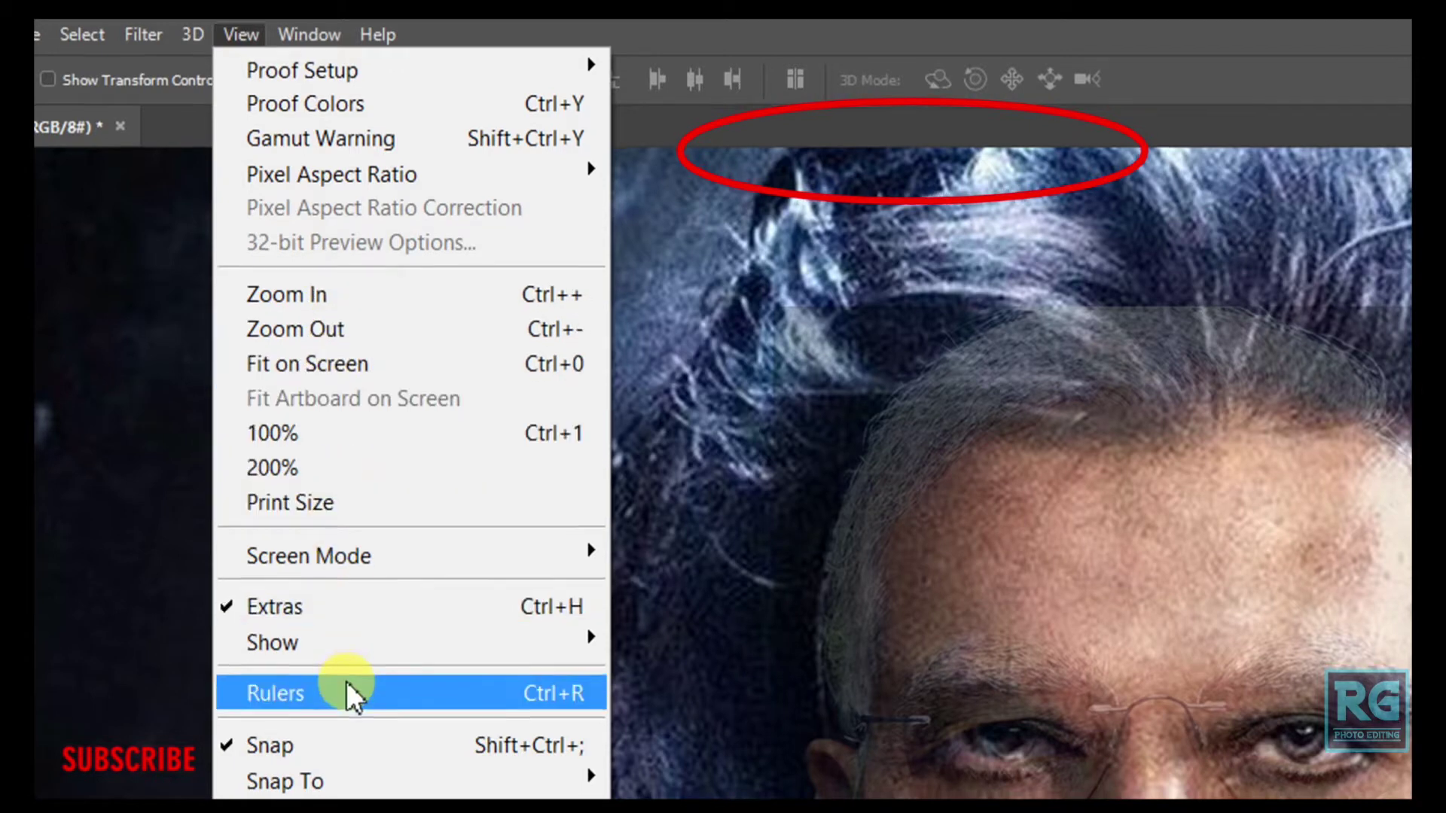
left_click(346, 691)
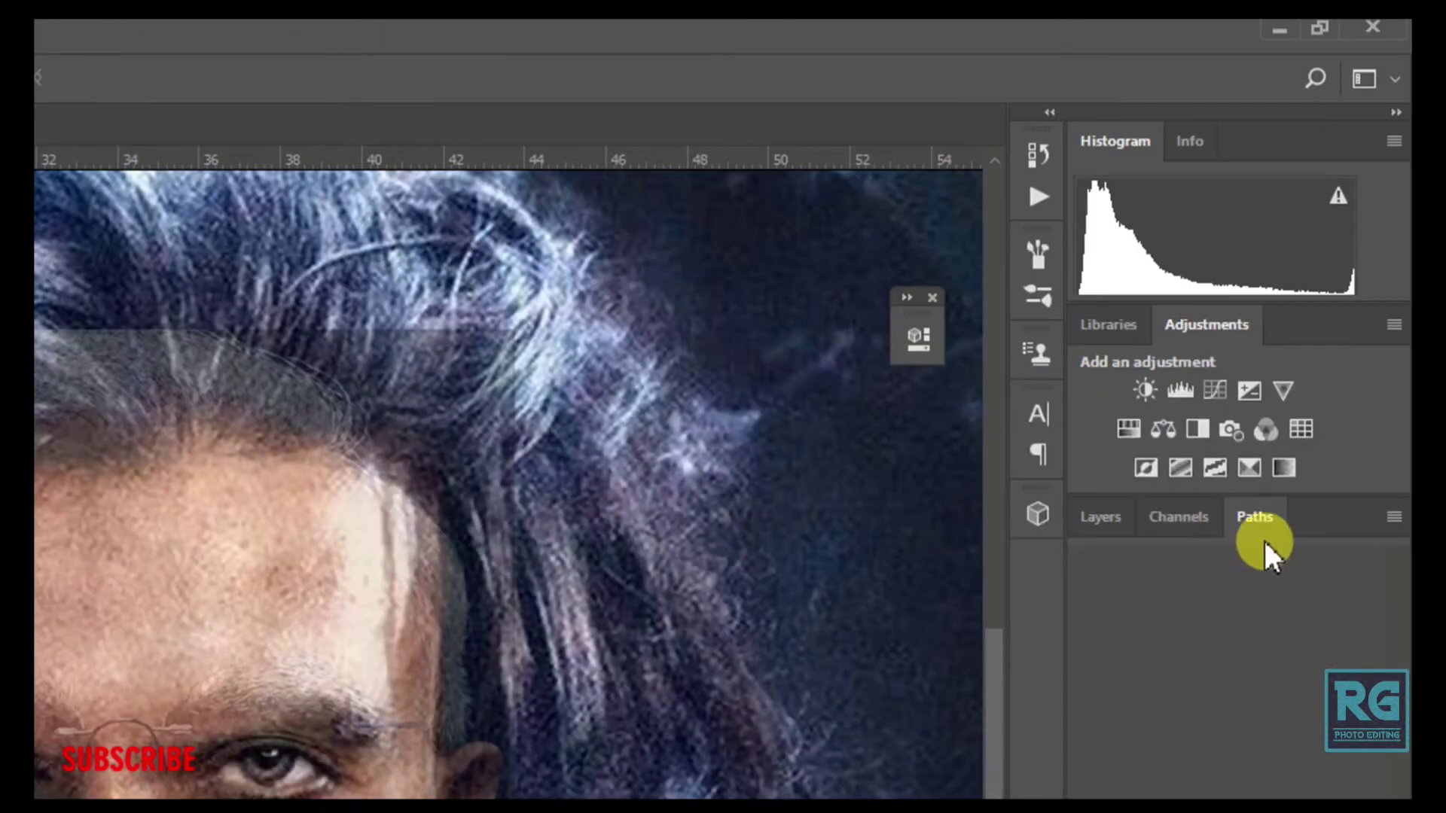
left_click(1107, 518)
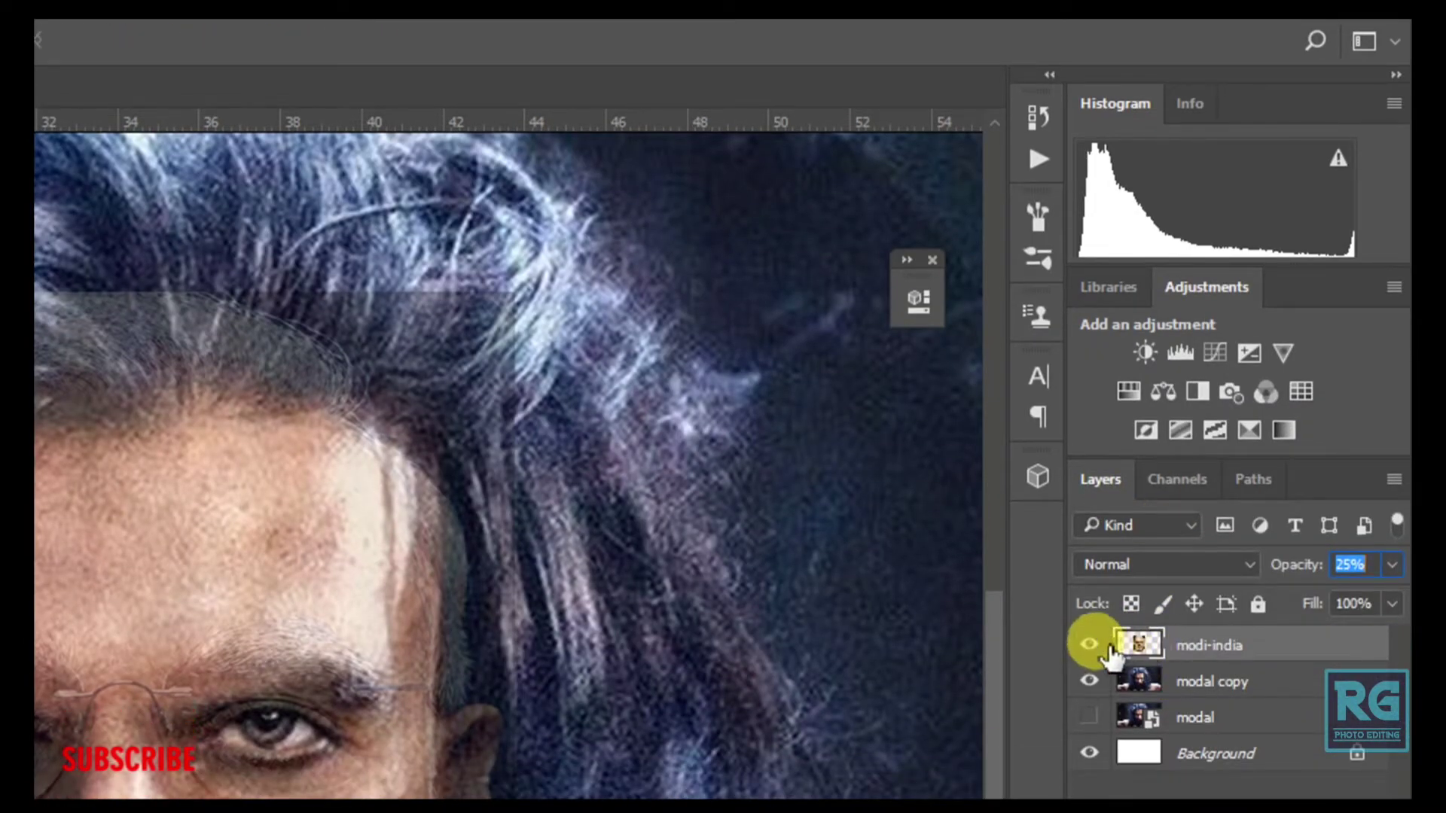
left_click(1089, 644)
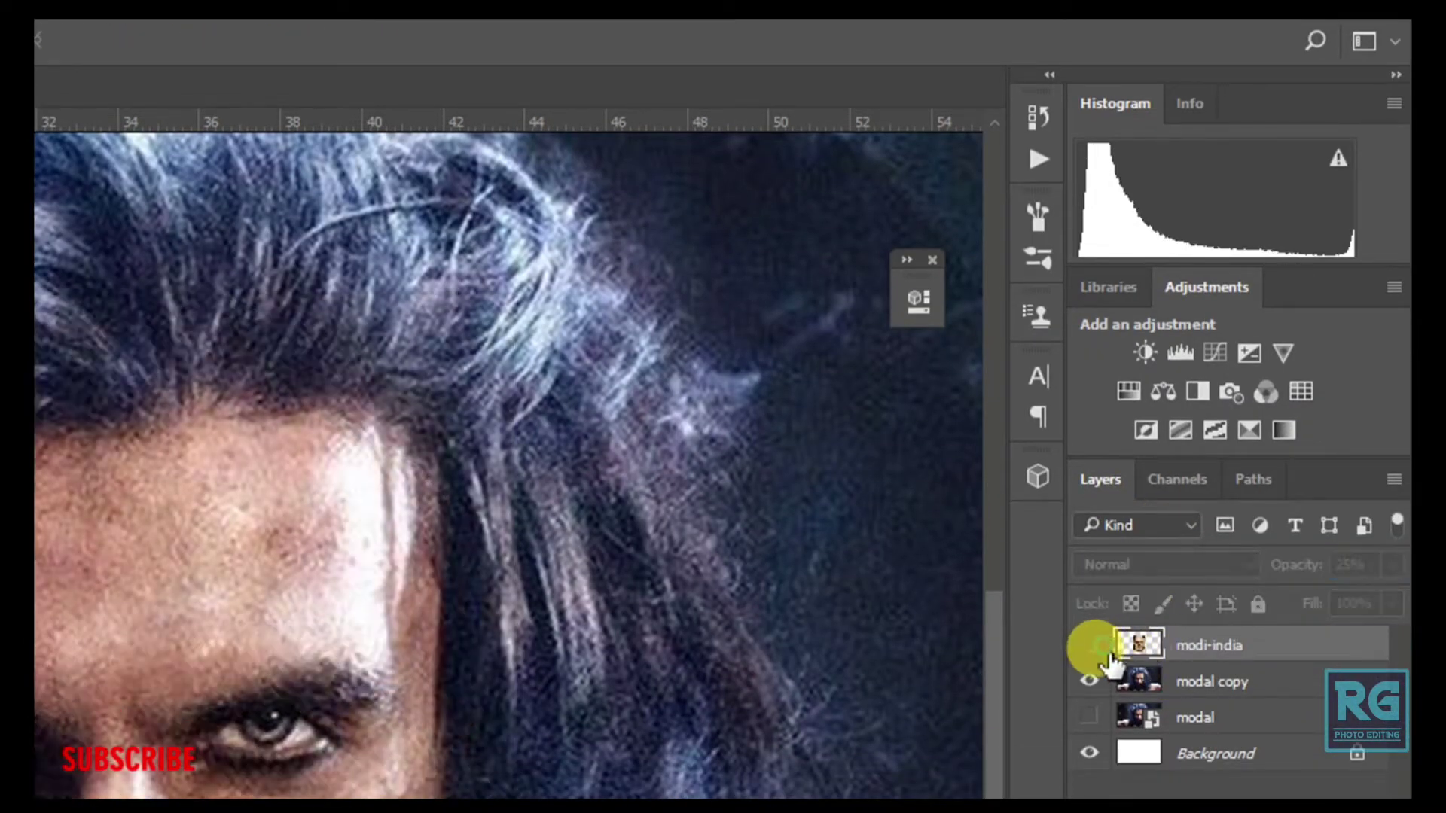
left_click(1170, 684)
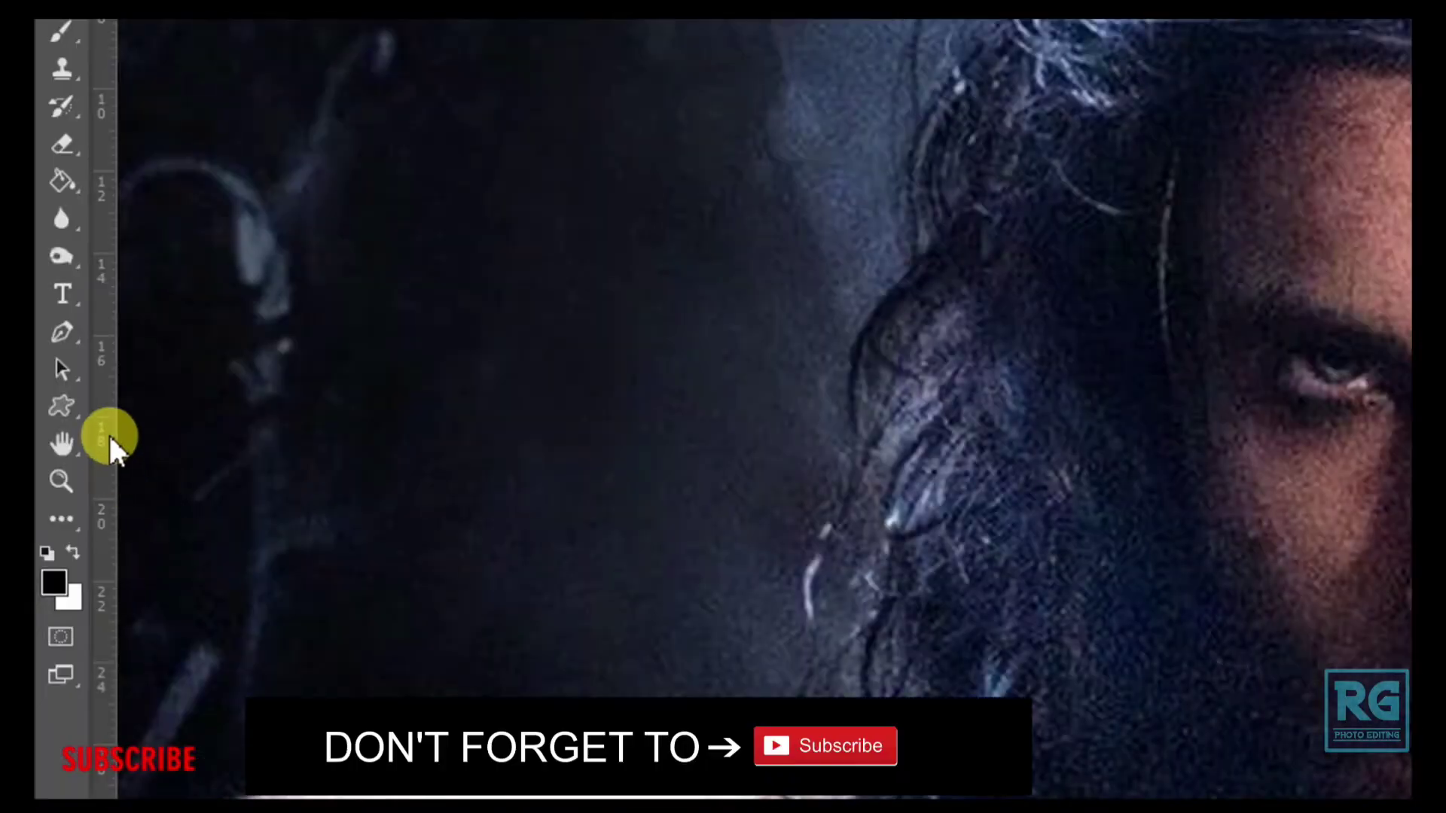
Frame the face with guides at both sides, across the forehead and below the chin.
mouse_move(110, 436)
left_mouse_down()
mouse_move(844, 461)
mouse_move(1175, 410)
left_mouse_up()
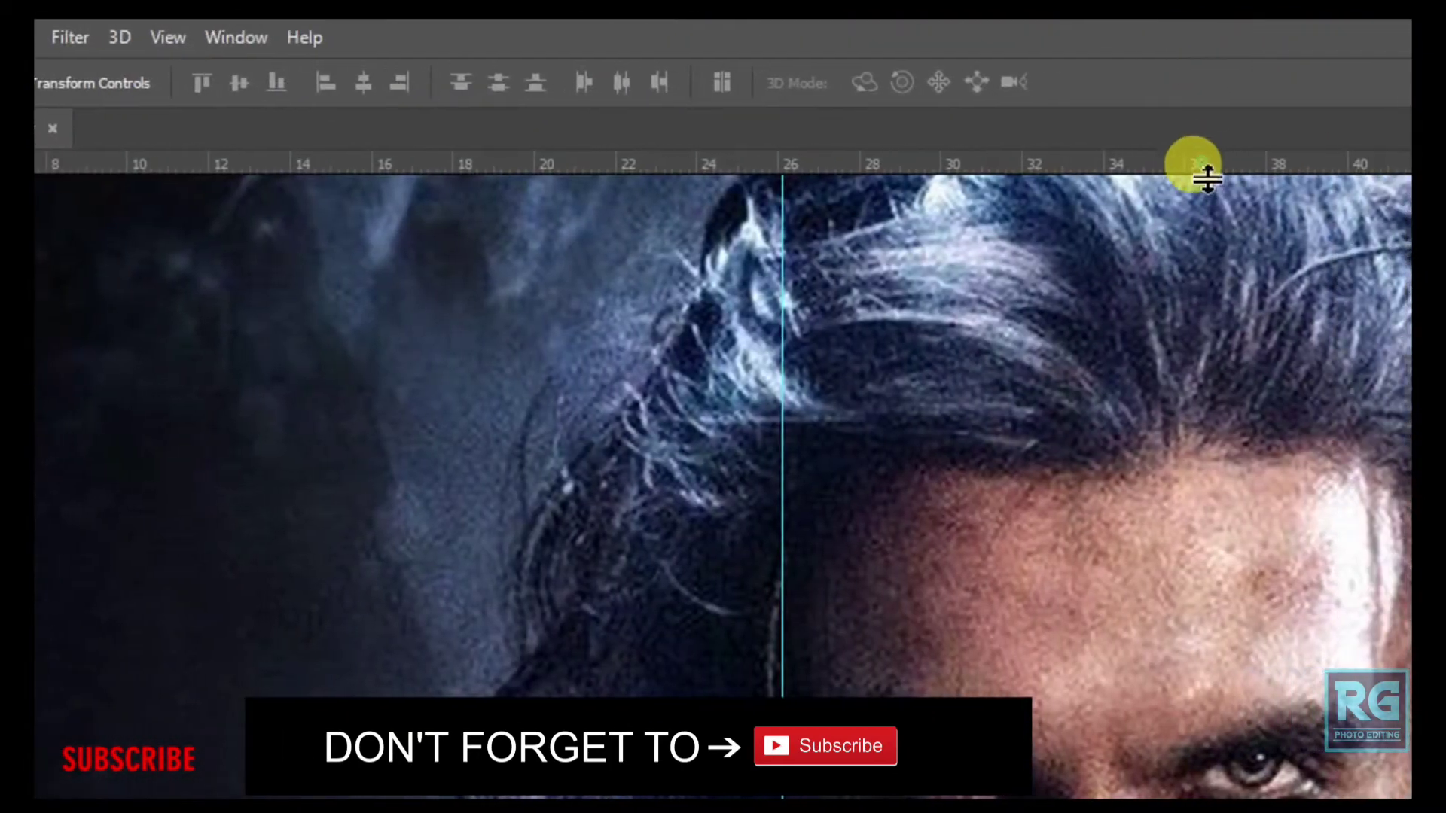
left_click_drag(1199, 166, 1195, 437)
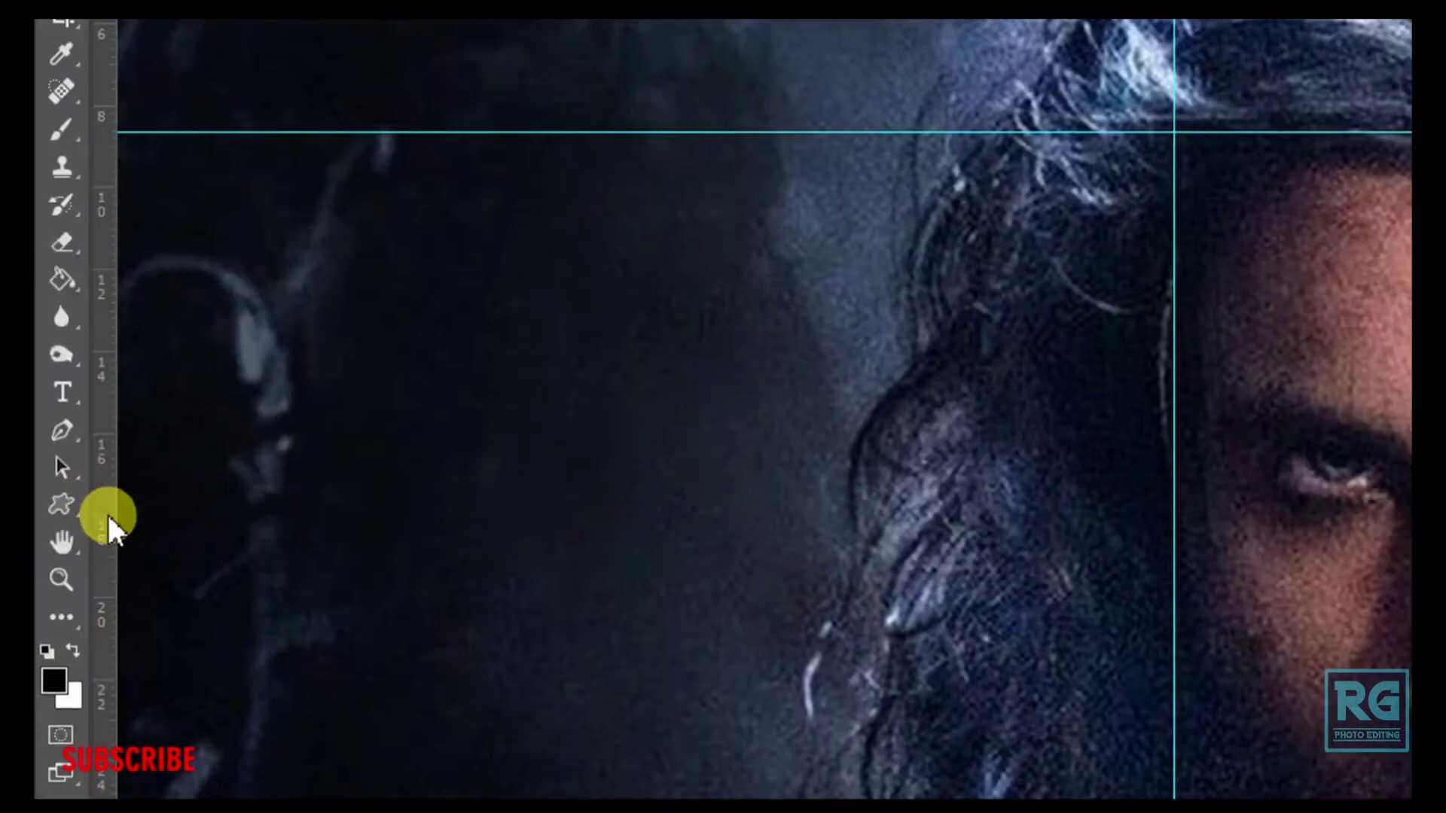
mouse_move(107, 513)
left_mouse_down()
mouse_move(913, 571)
mouse_move(1227, 555)
mouse_move(1200, 523)
mouse_move(1207, 537)
left_mouse_up()
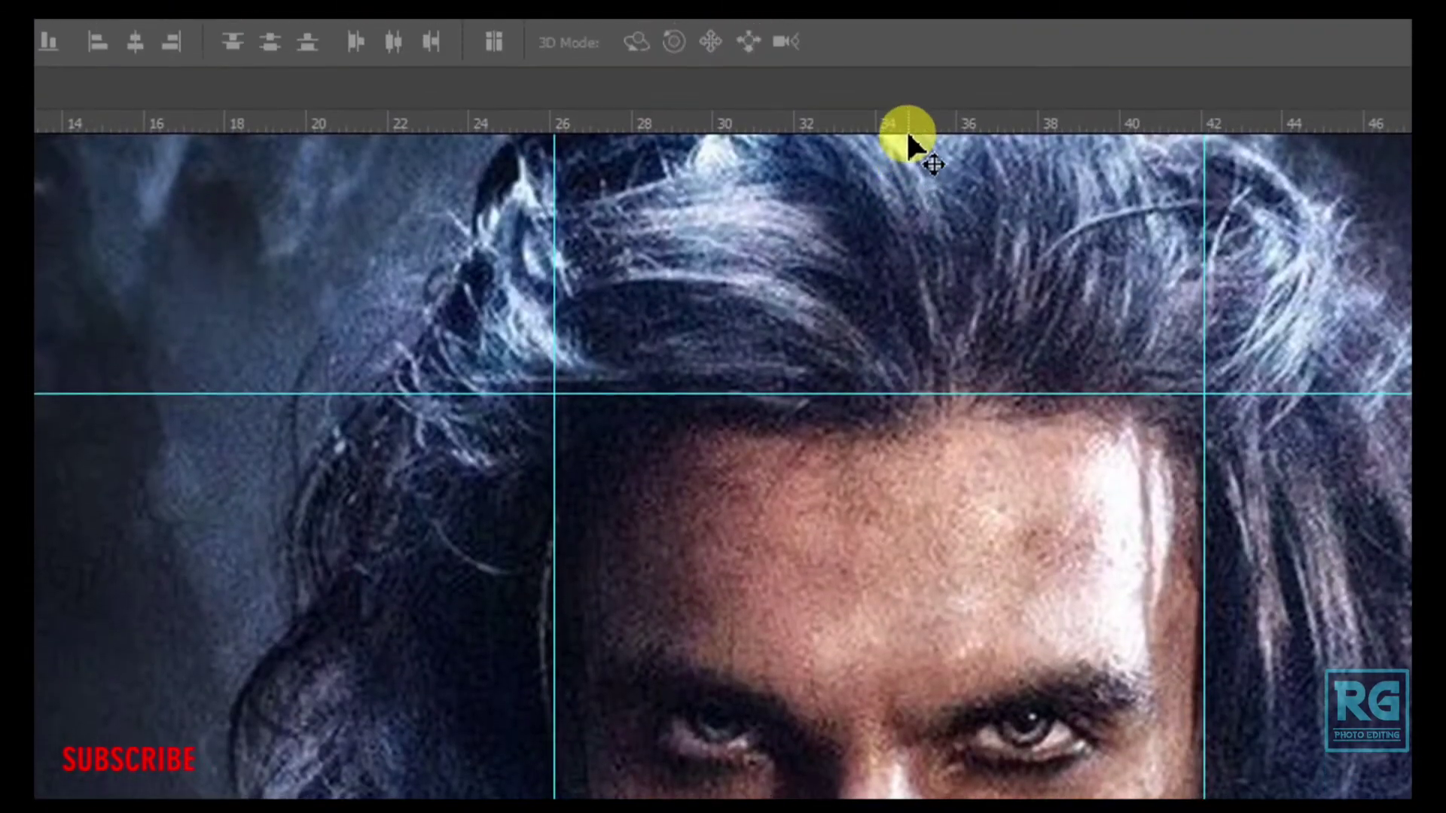
mouse_move(906, 129)
left_mouse_down()
mouse_move(961, 743)
mouse_move(977, 680)
left_mouse_up()
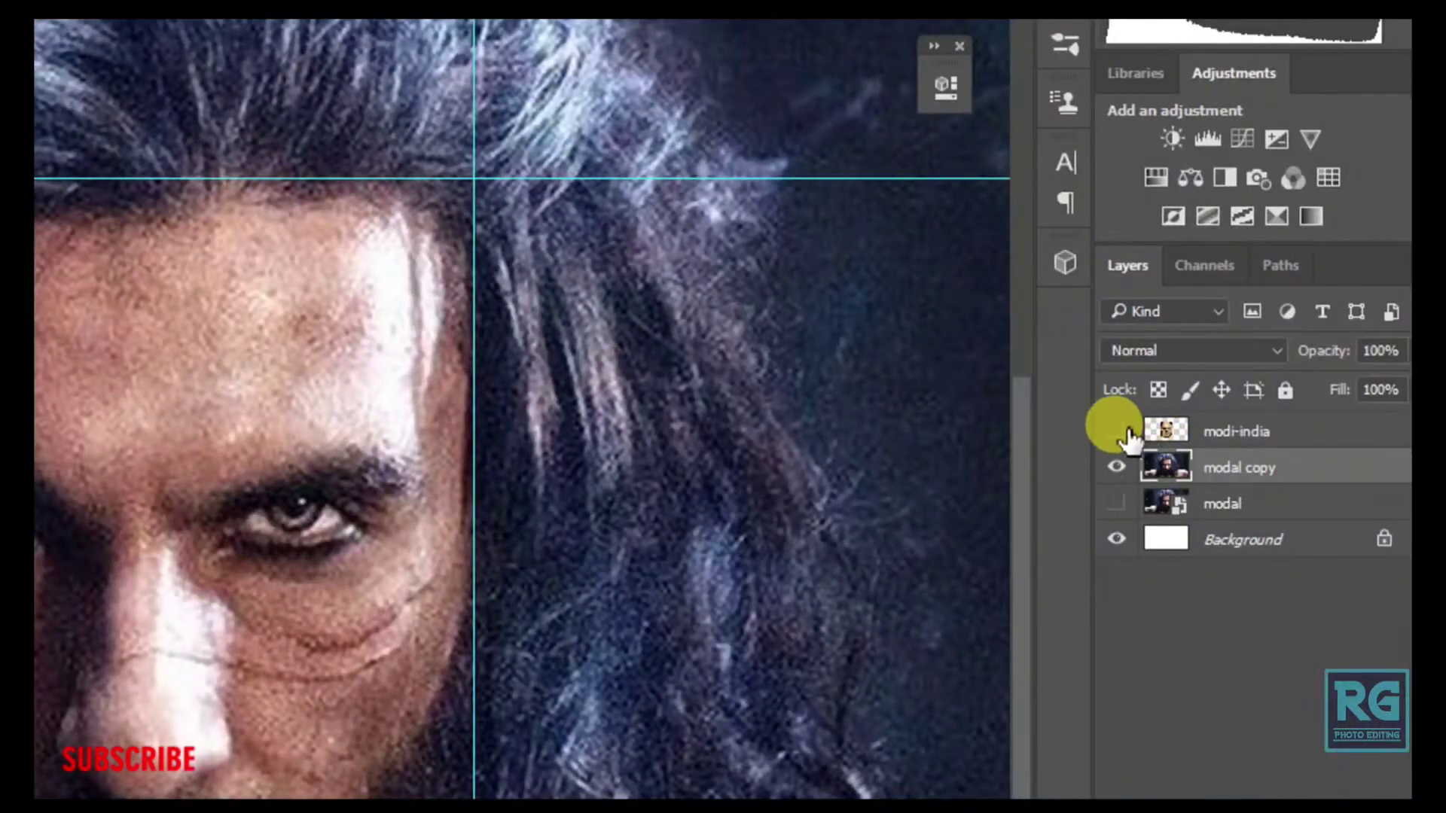
Show the modi-india face layer again at about 25% opacity.
left_click(1118, 431)
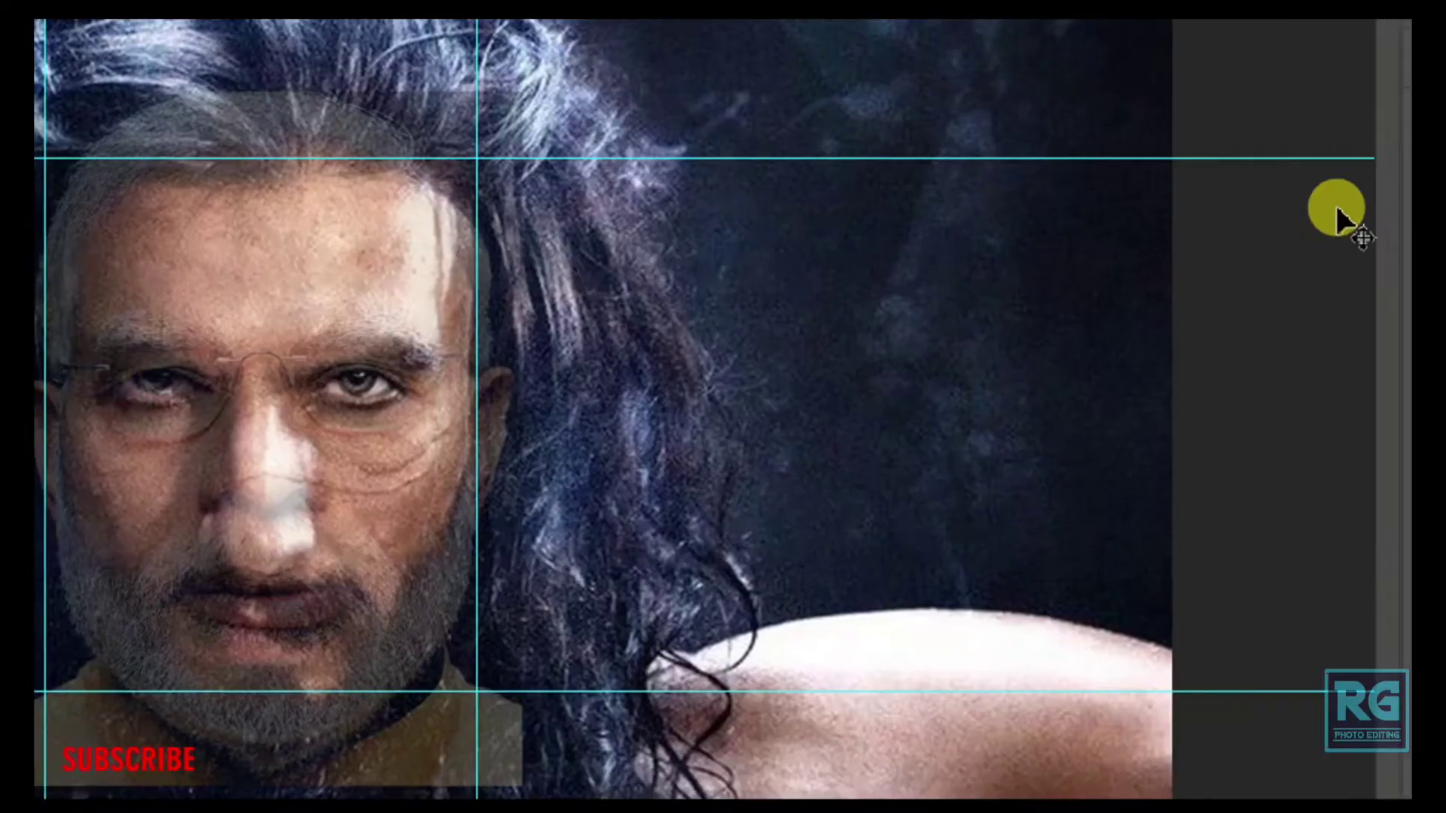
key("2")
key("5")
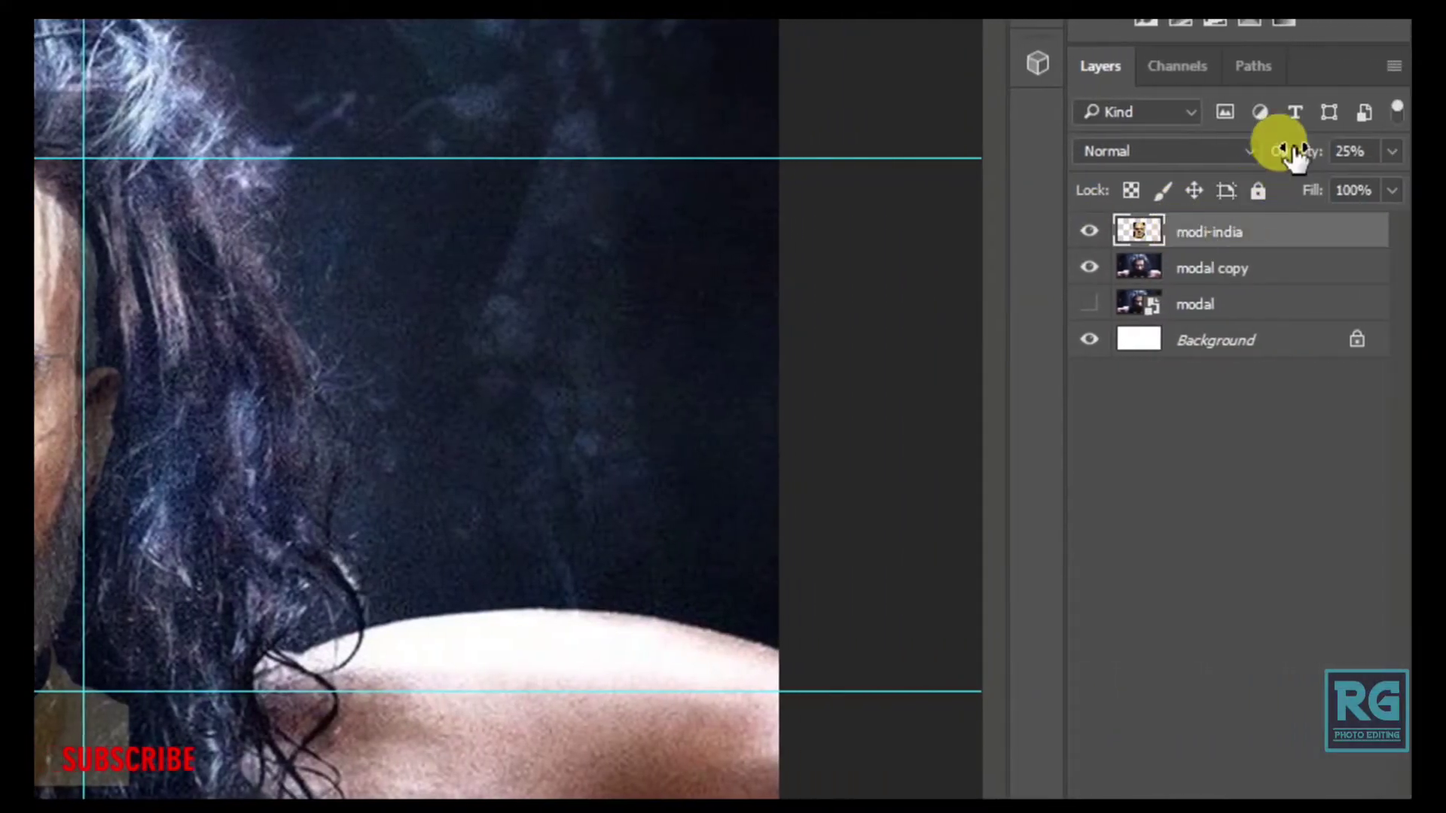
left_click_drag(1348, 151, 1378, 150)
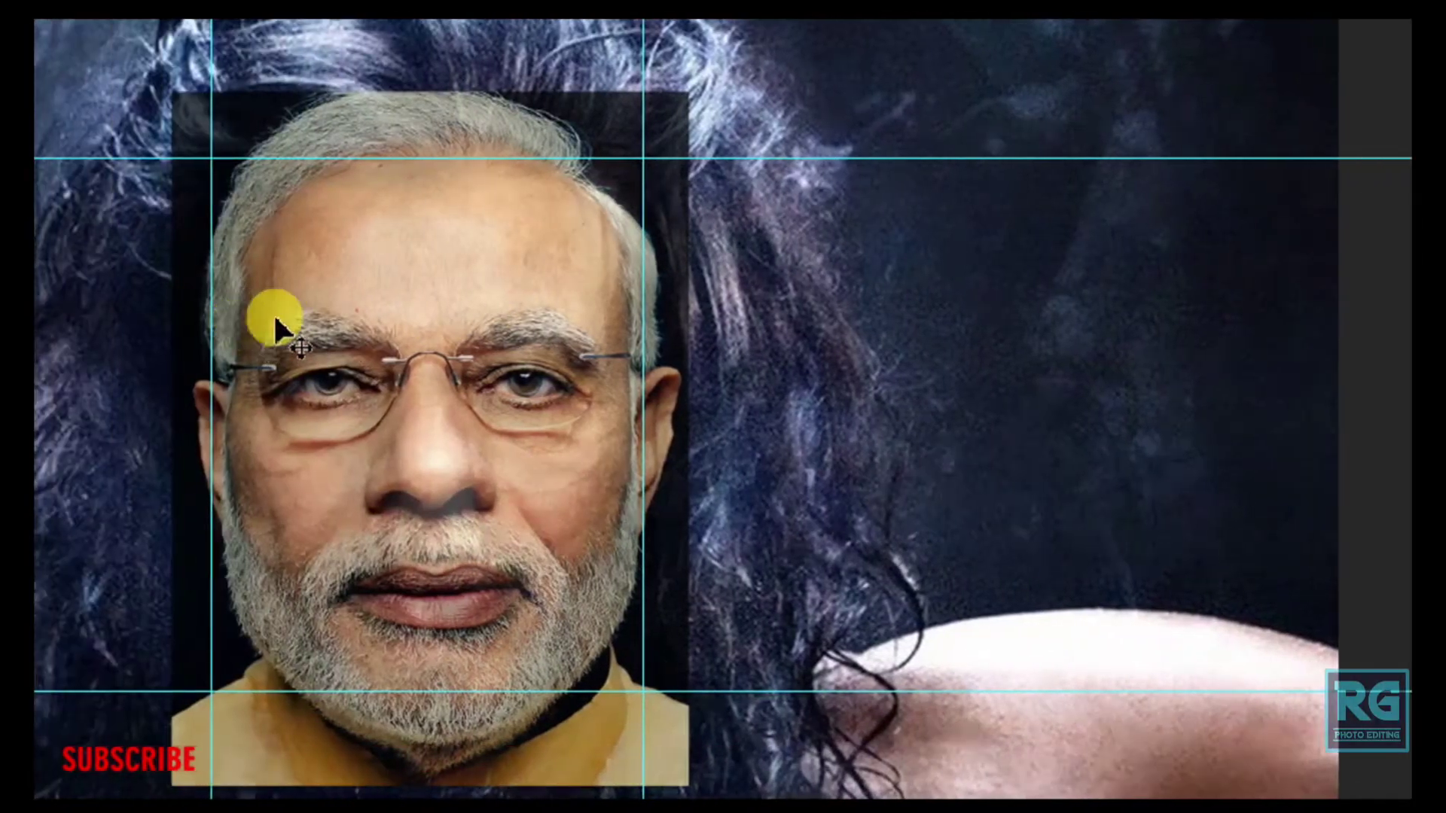
Free-transform the face, stretching it down, up and right to fit the guides.
key("ctrl+t")
key("ctrl+t")
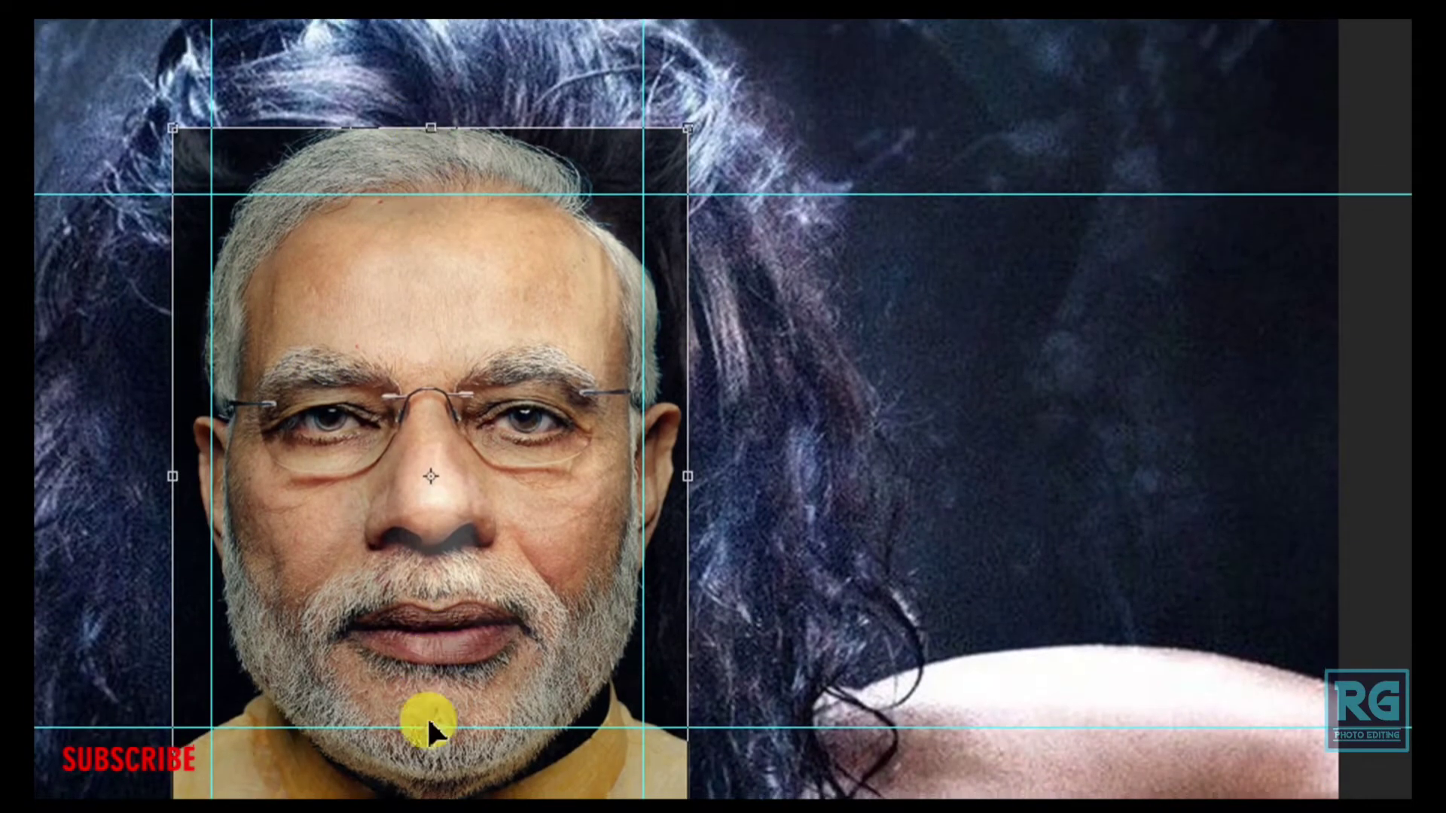
scroll(419, 692, "down", 3)
mouse_move(420, 668)
left_mouse_down()
mouse_move(431, 676)
mouse_move(431, 660)
left_mouse_up()
scroll(413, 107, "up", 3)
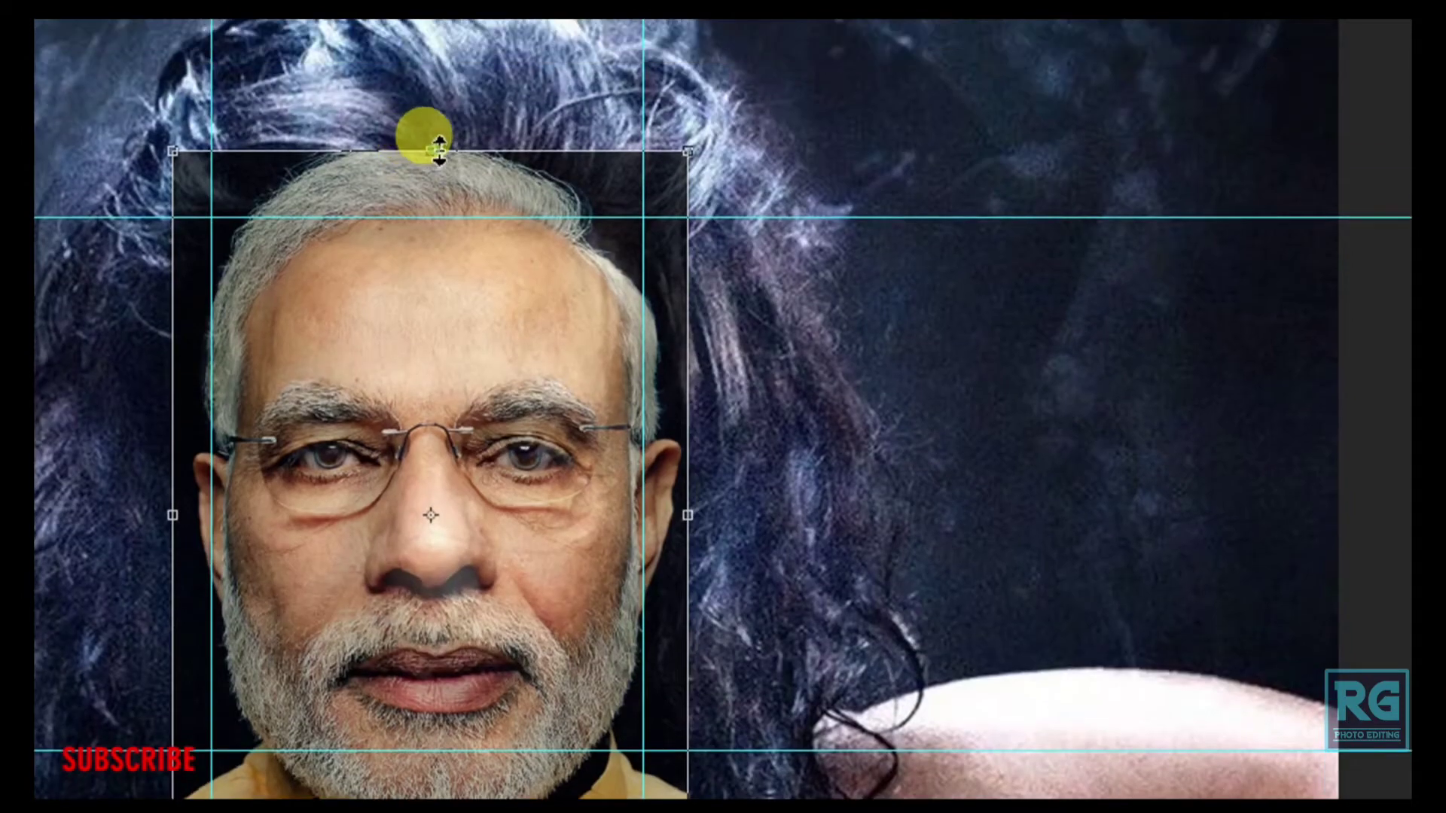
left_click_drag(434, 150, 432, 141)
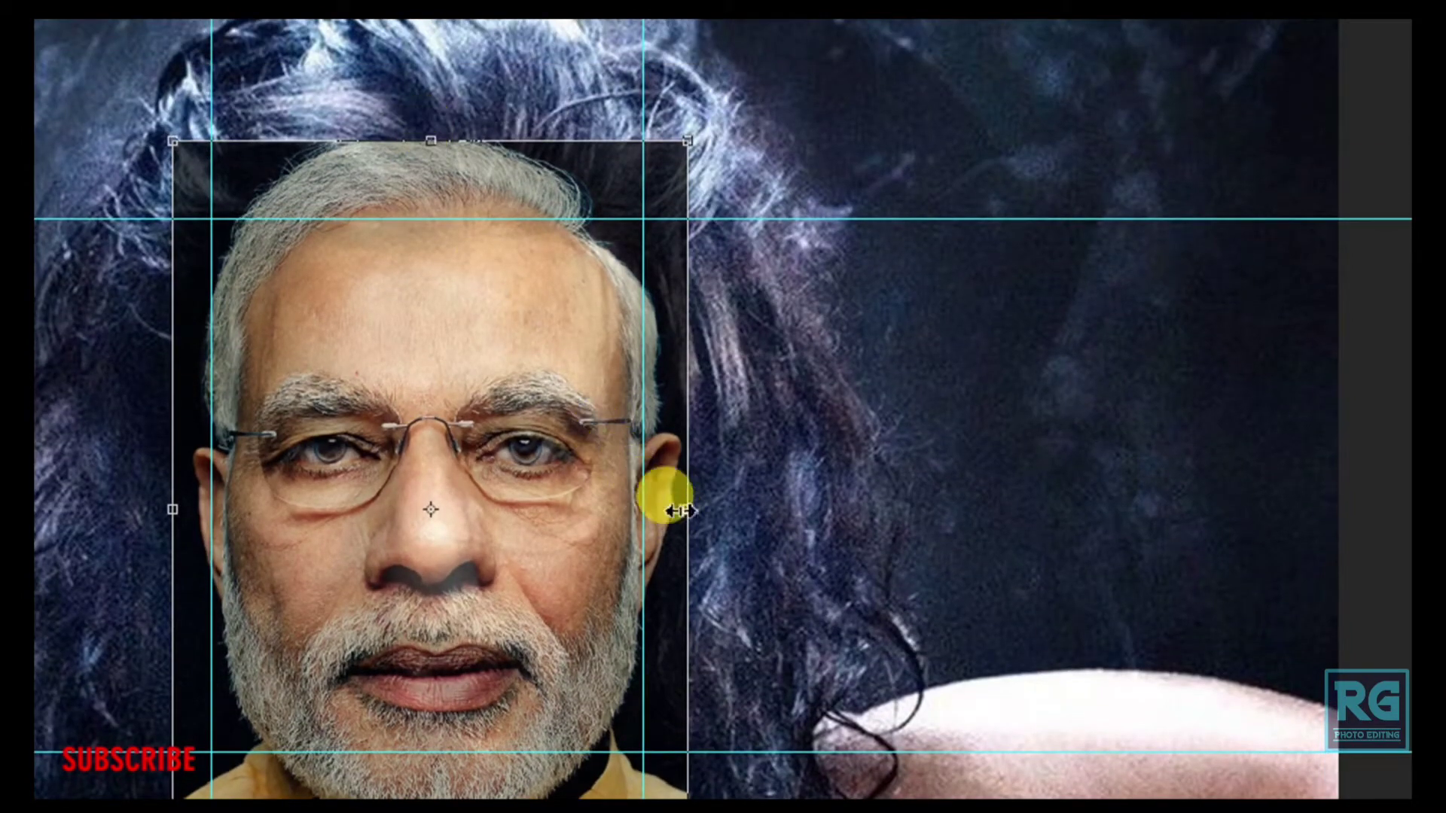
left_click_drag(681, 511, 700, 508)
scroll(475, 138, "up", 3)
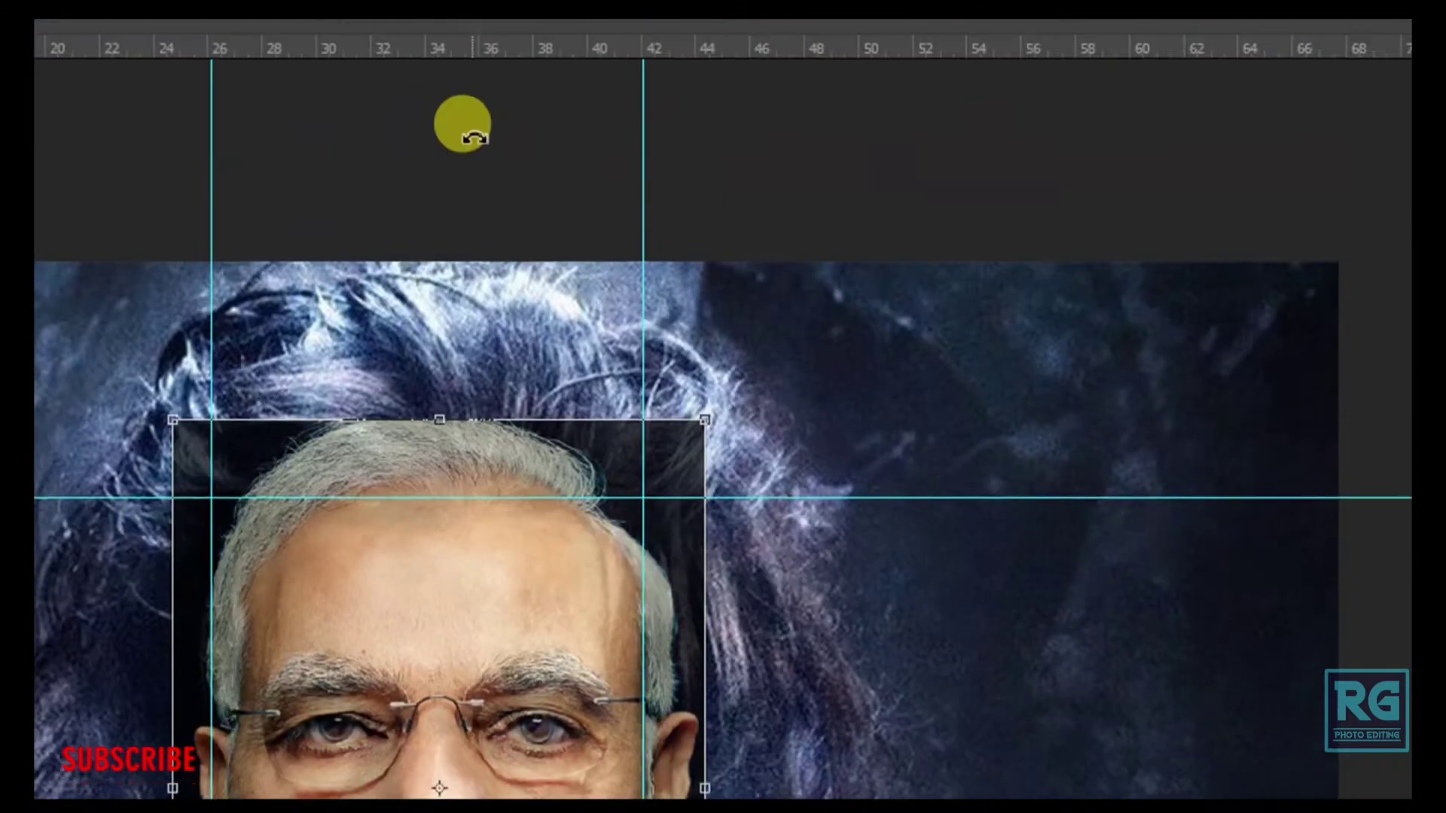
left_click(486, 78)
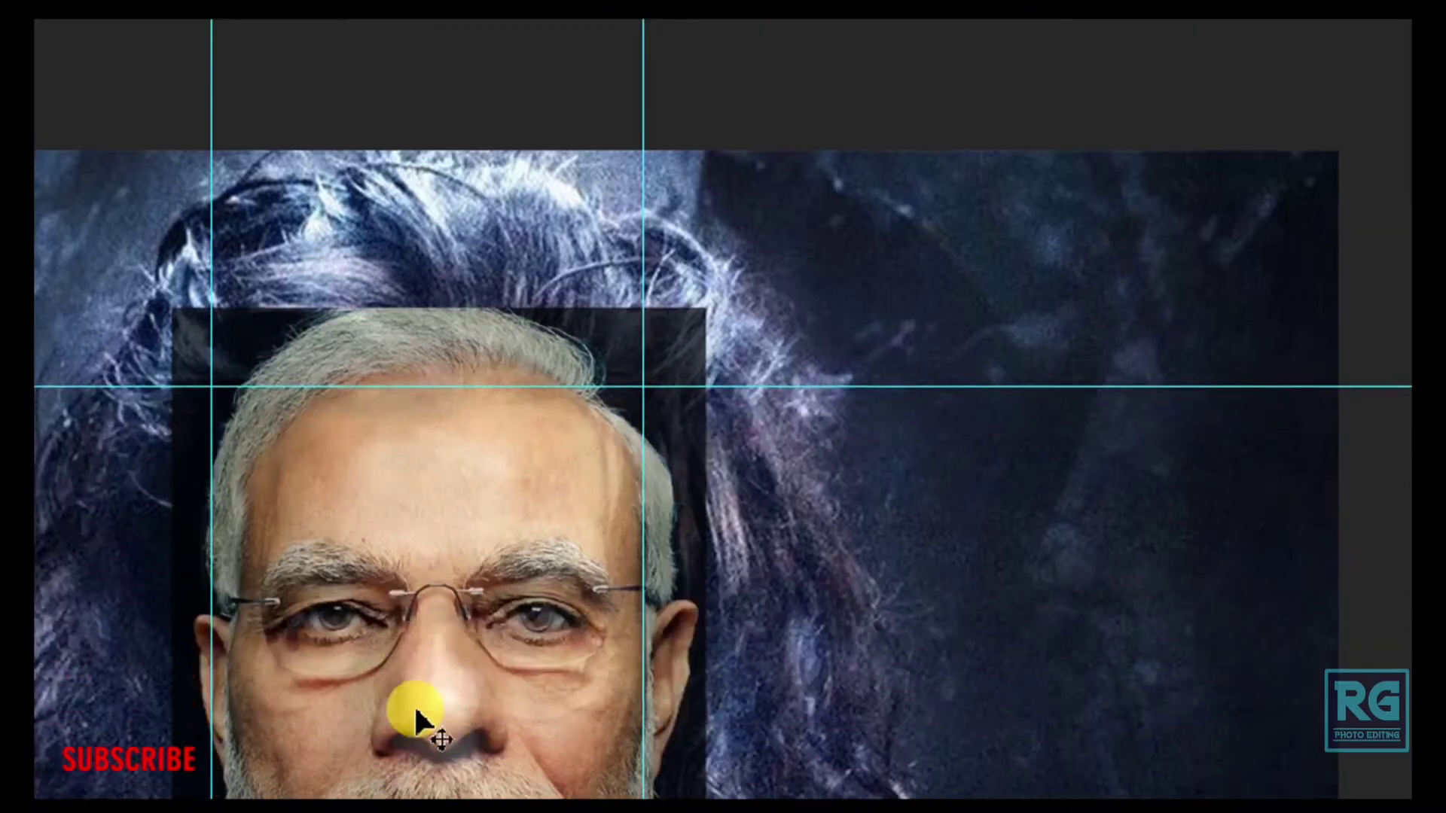
scroll(414, 704, "down", 3)
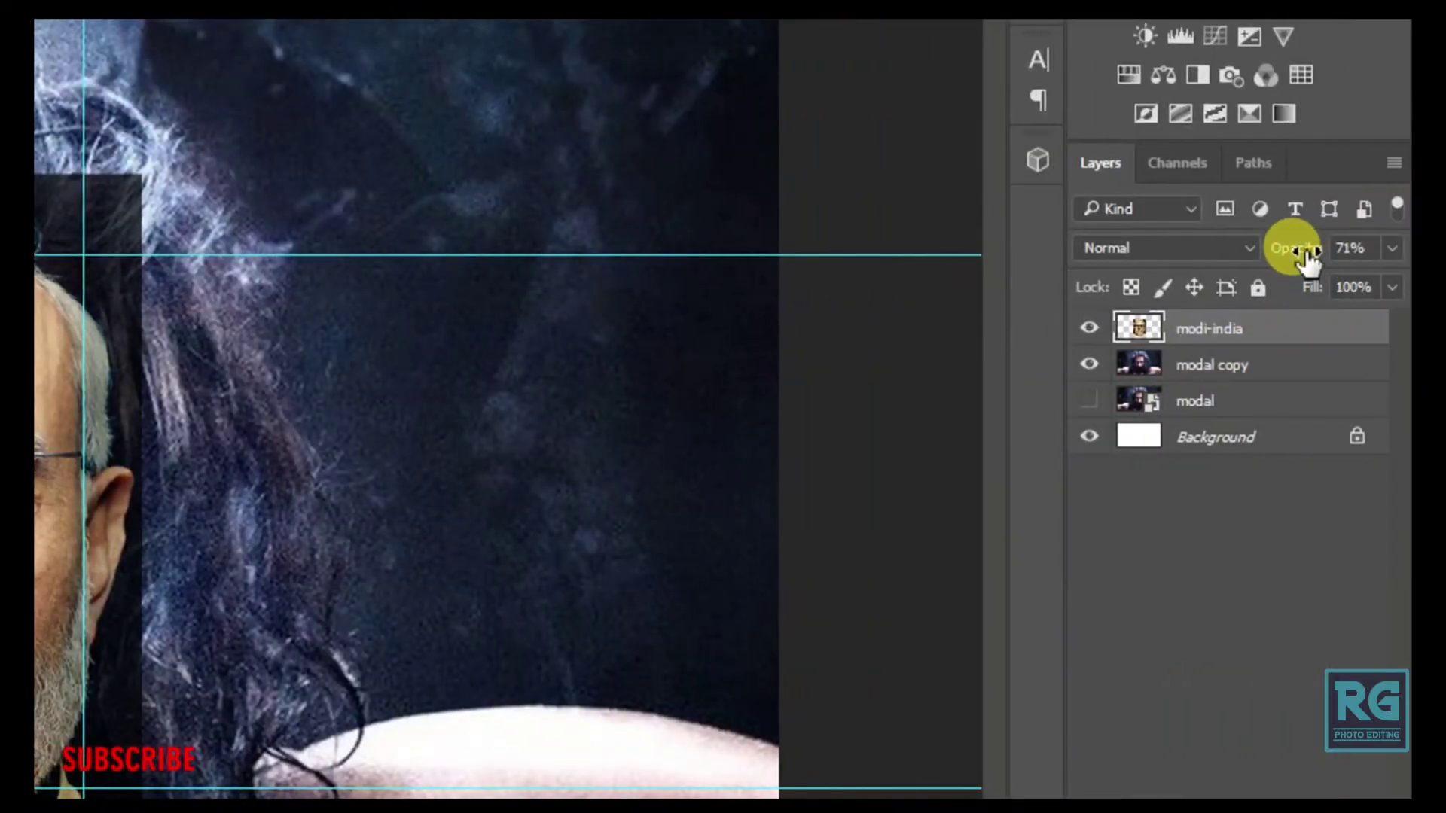
Drop the face layer to 57% opacity and shift it right toward the bearded man's features.
left_click_drag(1307, 256, 1283, 256)
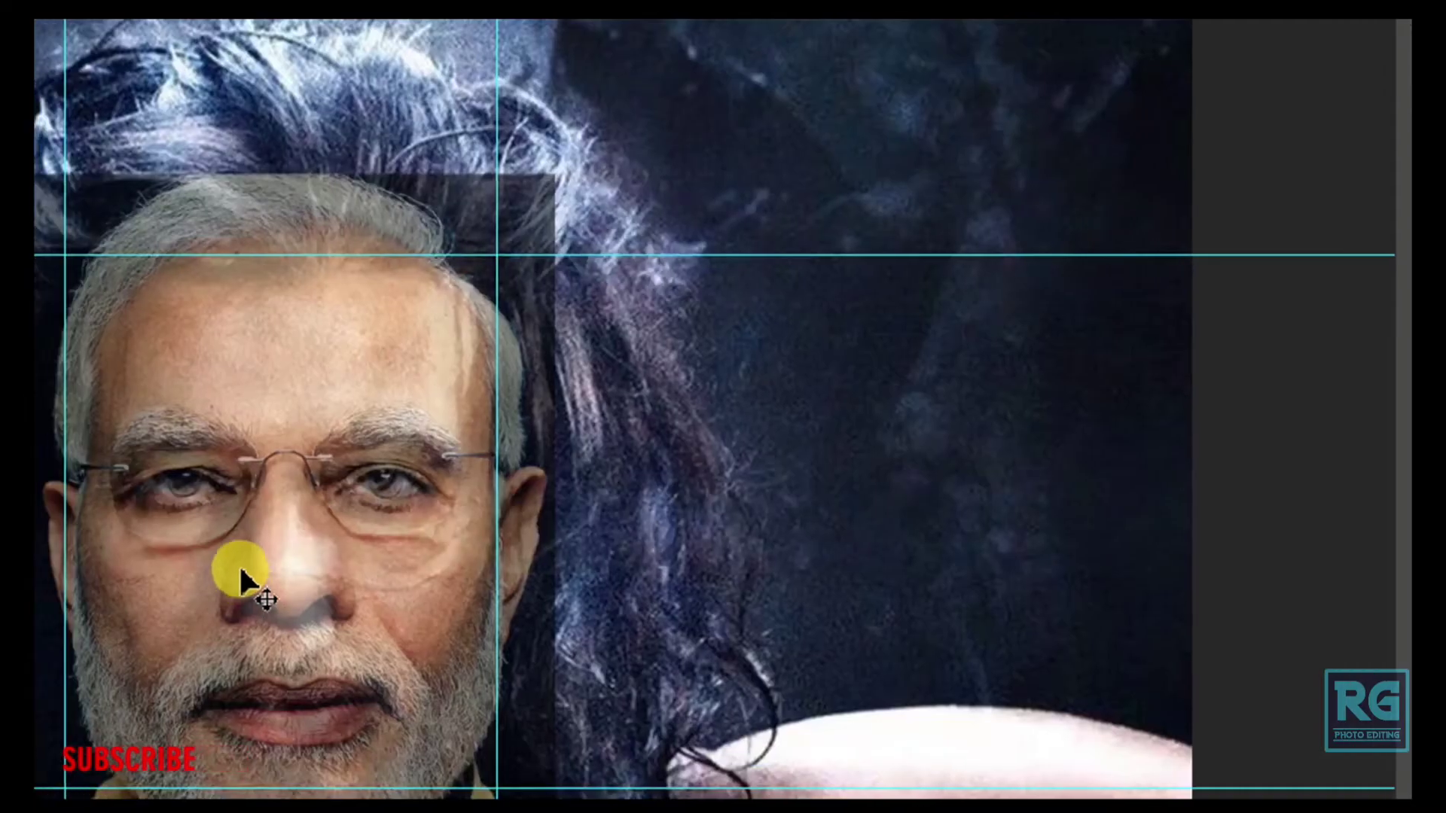
mouse_move(242, 574)
left_mouse_down()
mouse_move(274, 589)
mouse_move(244, 574)
left_mouse_up()
scroll(296, 612, "up", 2)
scroll(301, 620, "up", 2)
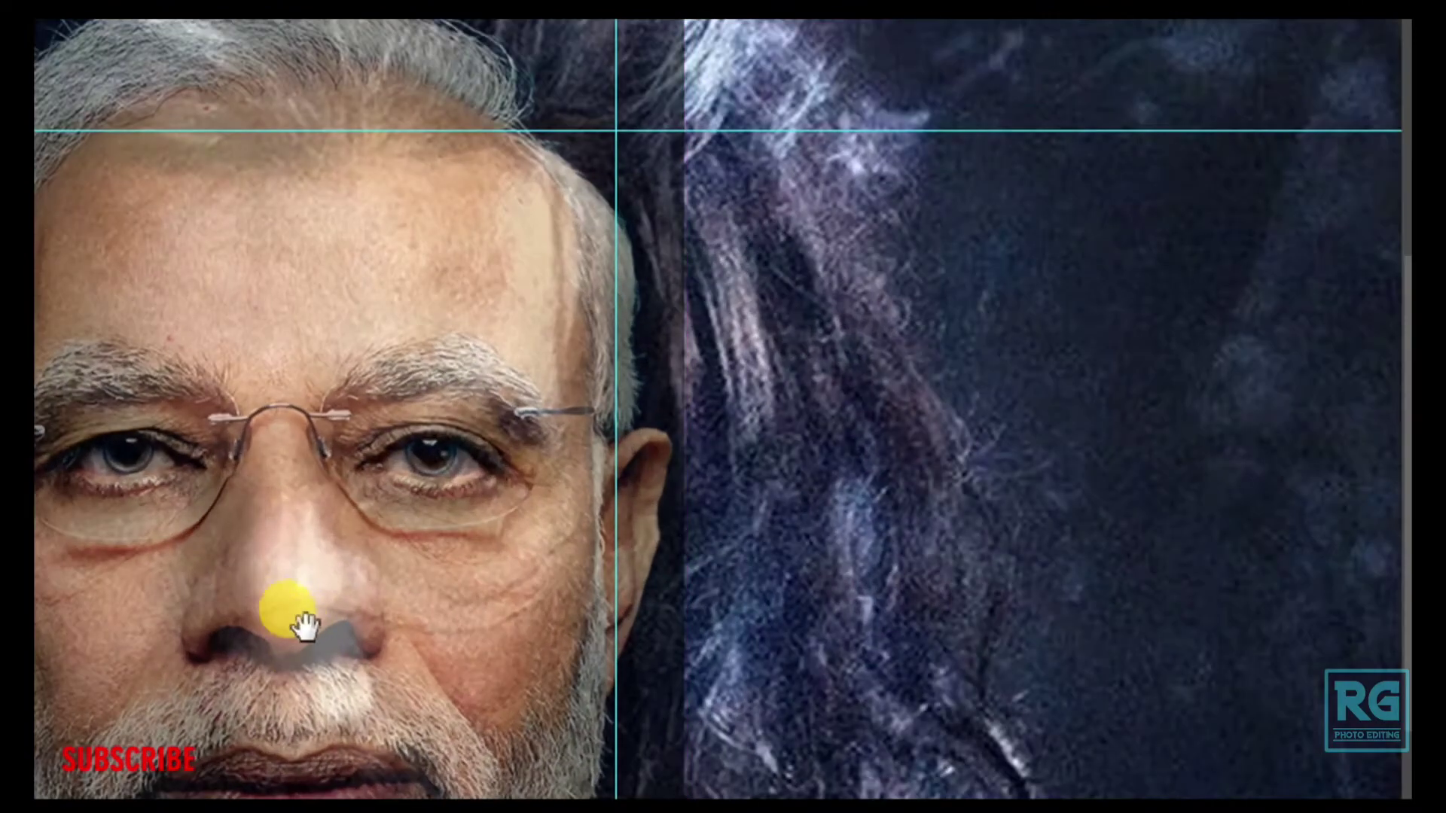
left_click_drag(299, 622, 775, 574)
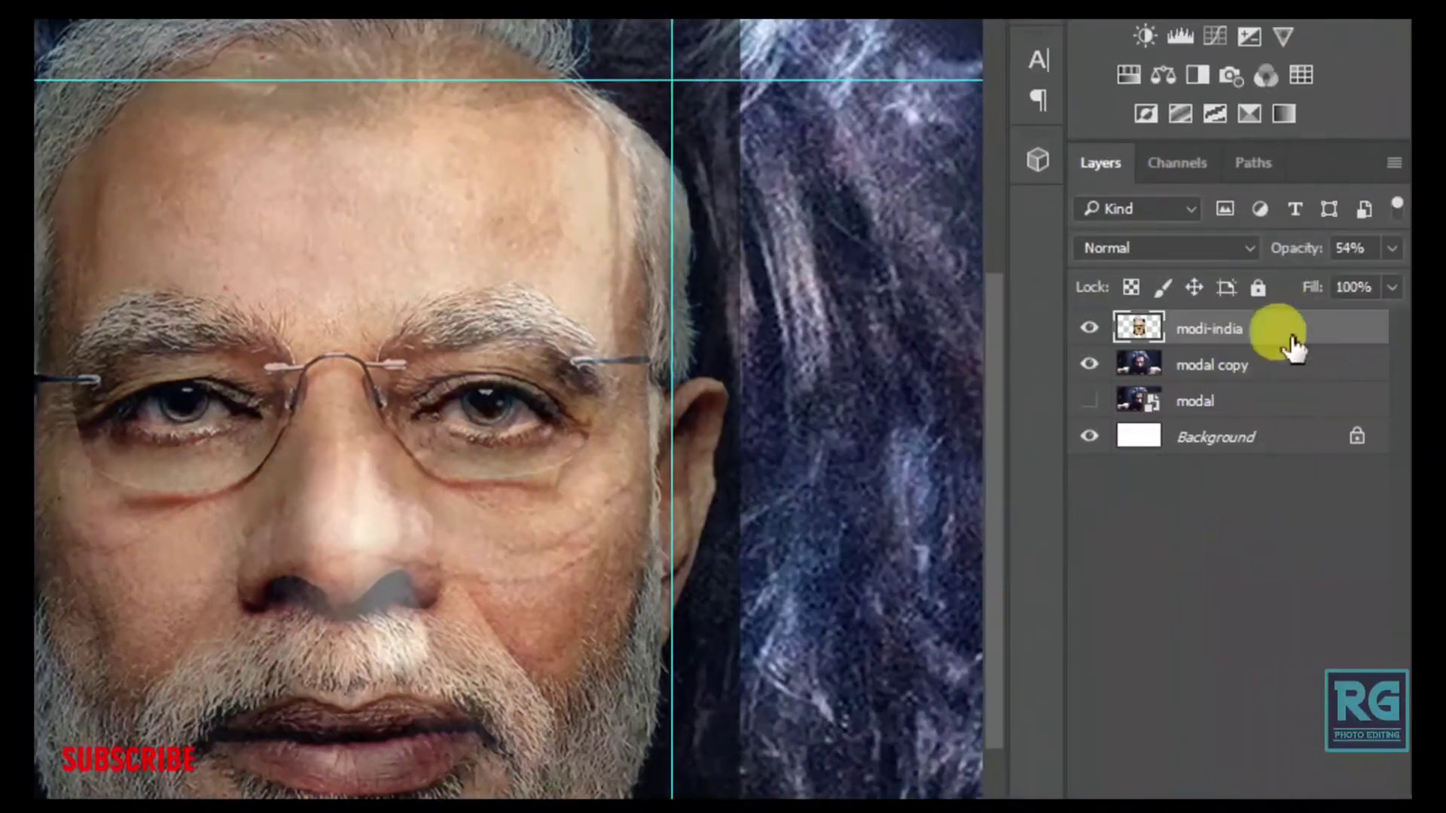
At 26% opacity, align the face with the eyes and nose, then restore 100% opacity.
left_click_drag(1303, 259, 1285, 259)
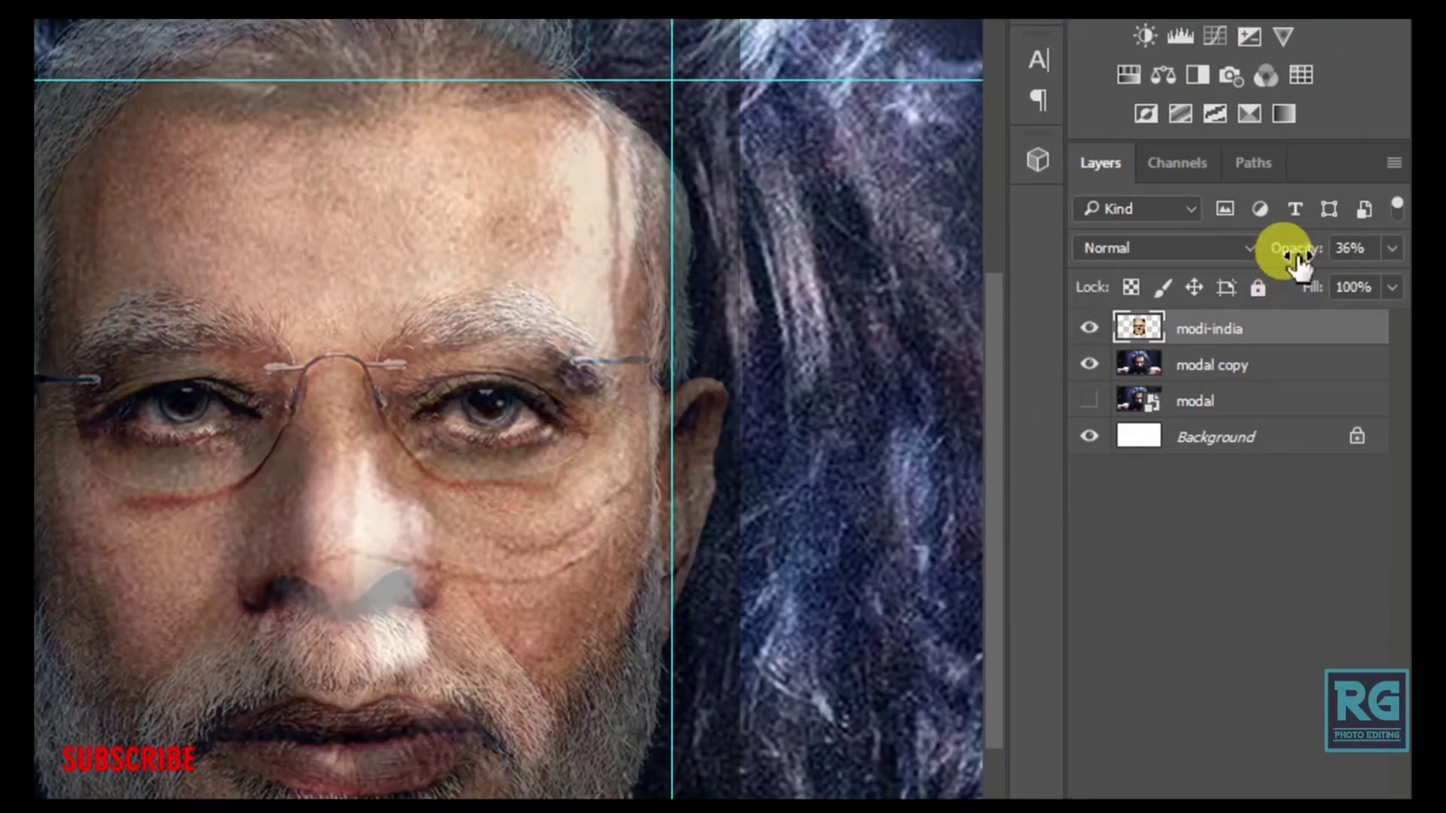
left_click_drag(1282, 260, 1281, 260)
left_click_drag(576, 599, 573, 614)
left_click_drag(452, 595, 332, 591)
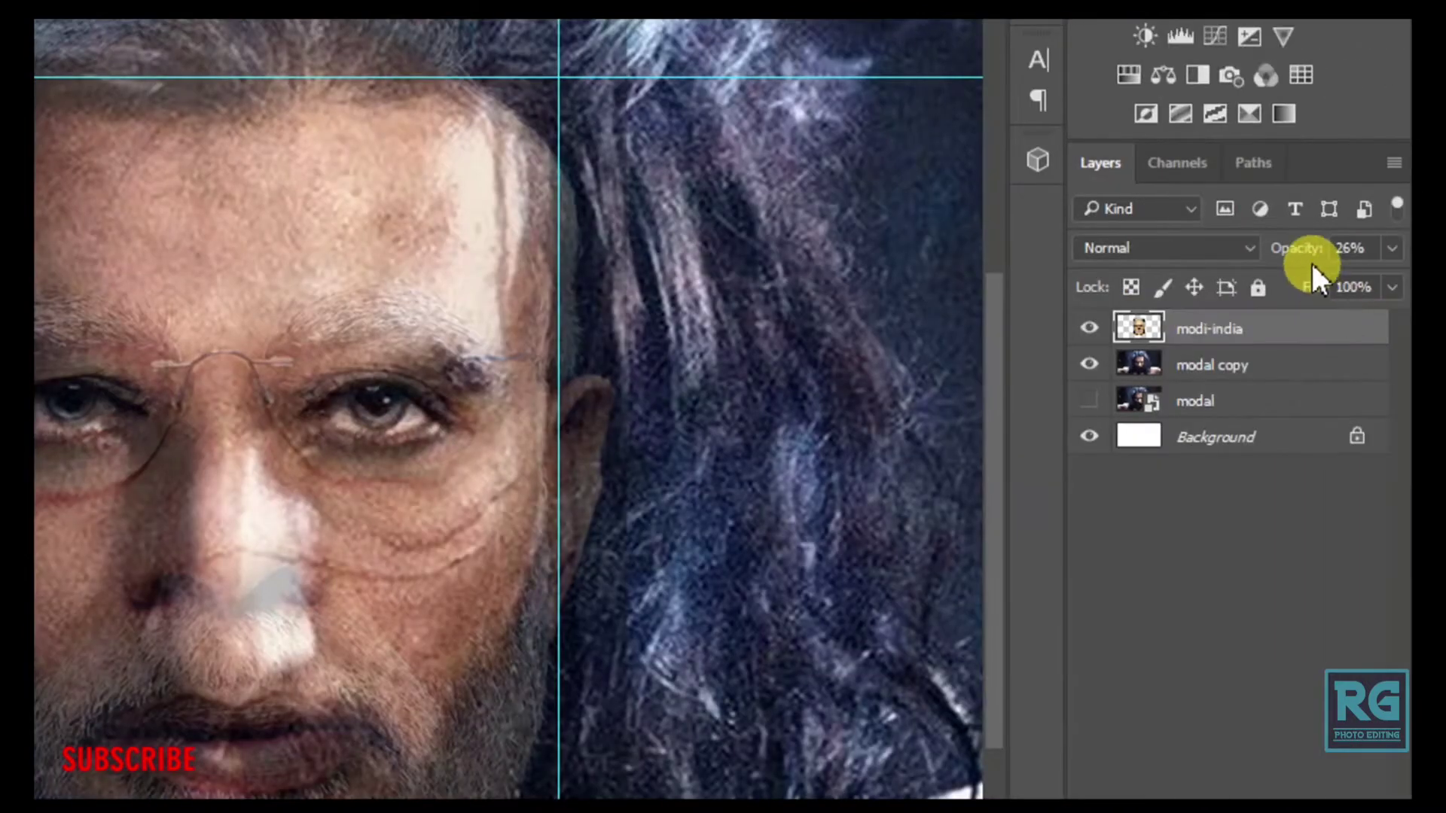
left_click_drag(1292, 249, 1402, 249)
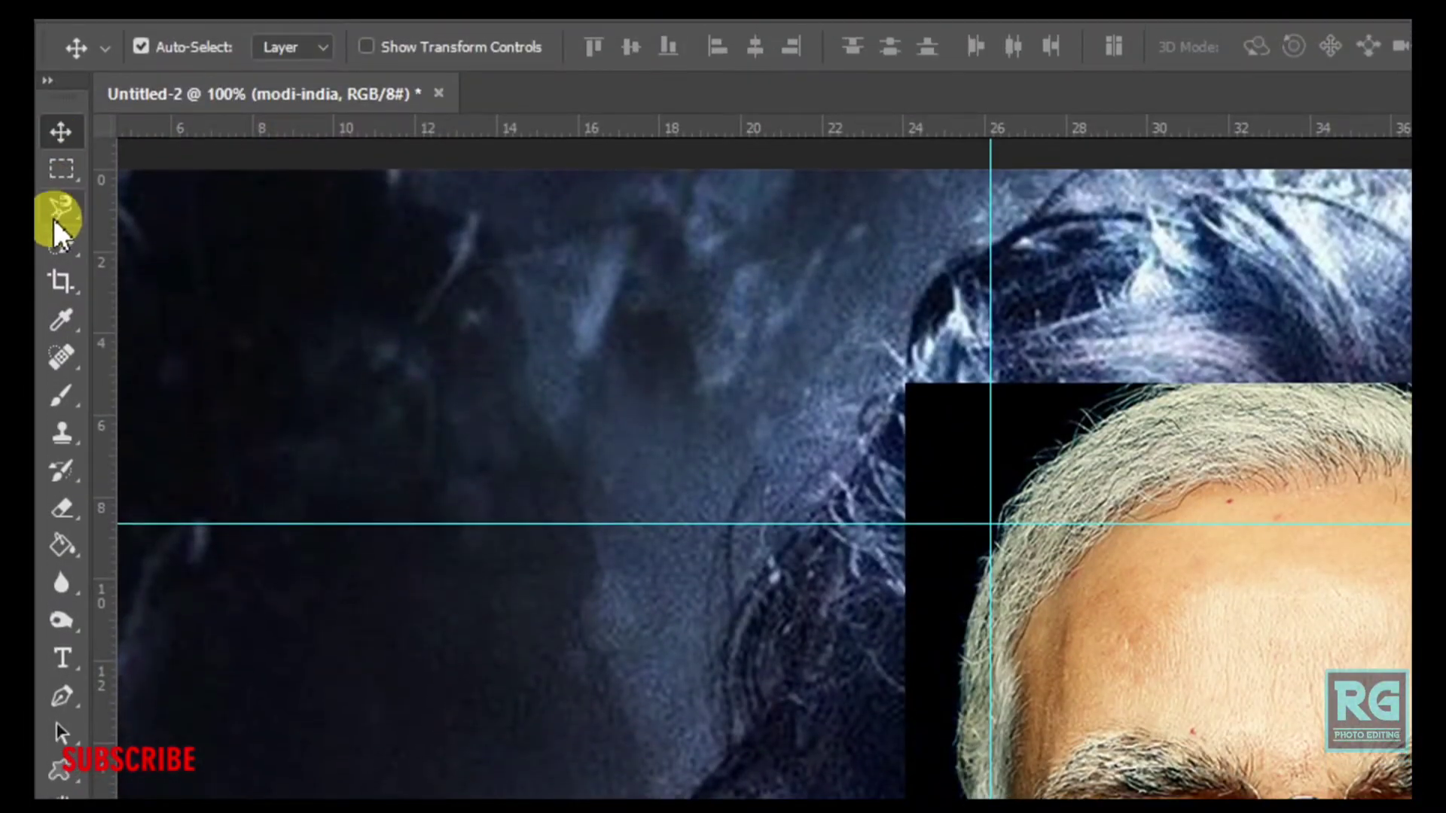
Magic Wand-select and delete the black backdrop on the left and right of the head.
left_click_drag(61, 242, 132, 268)
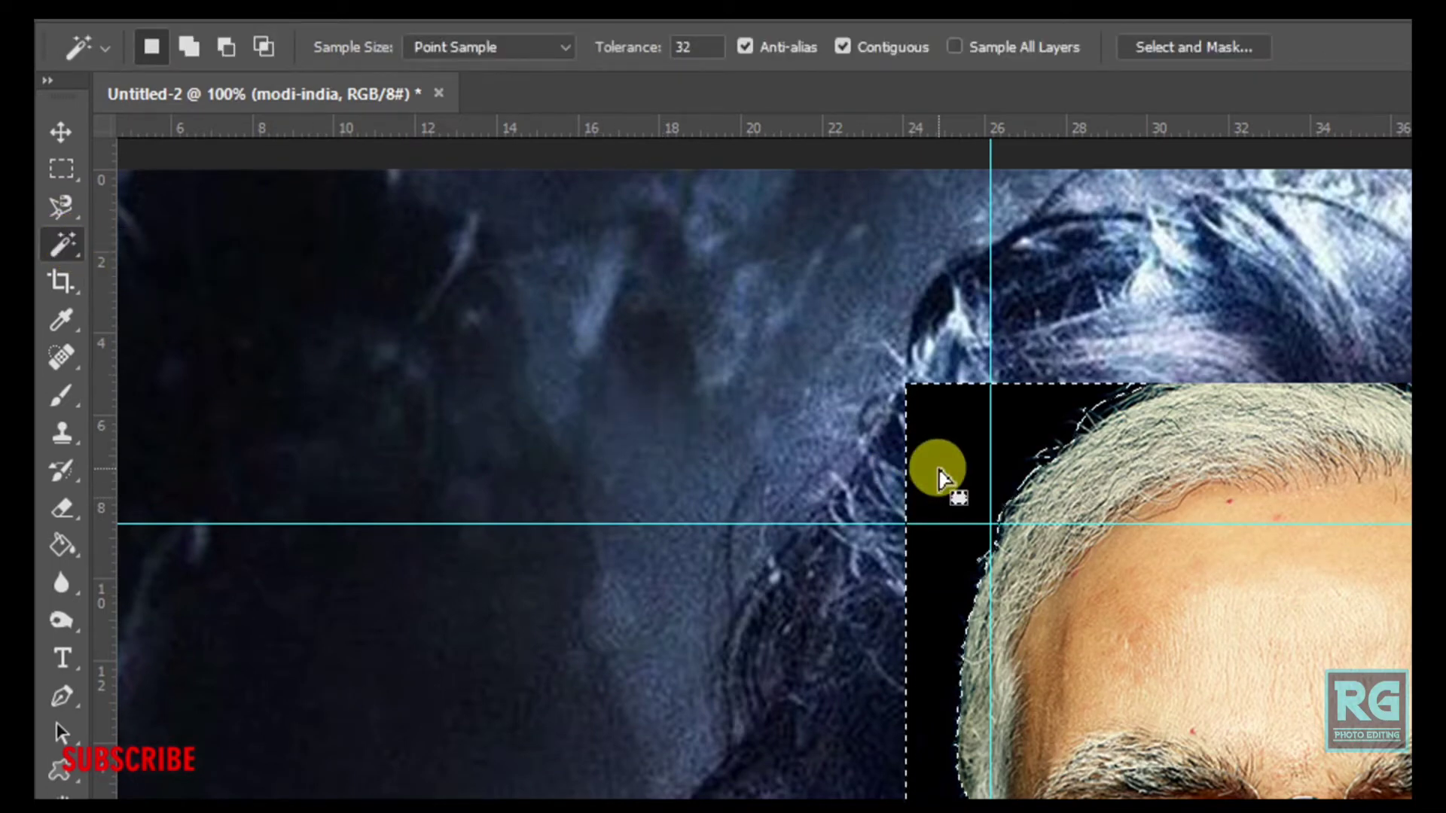
key("Delete")
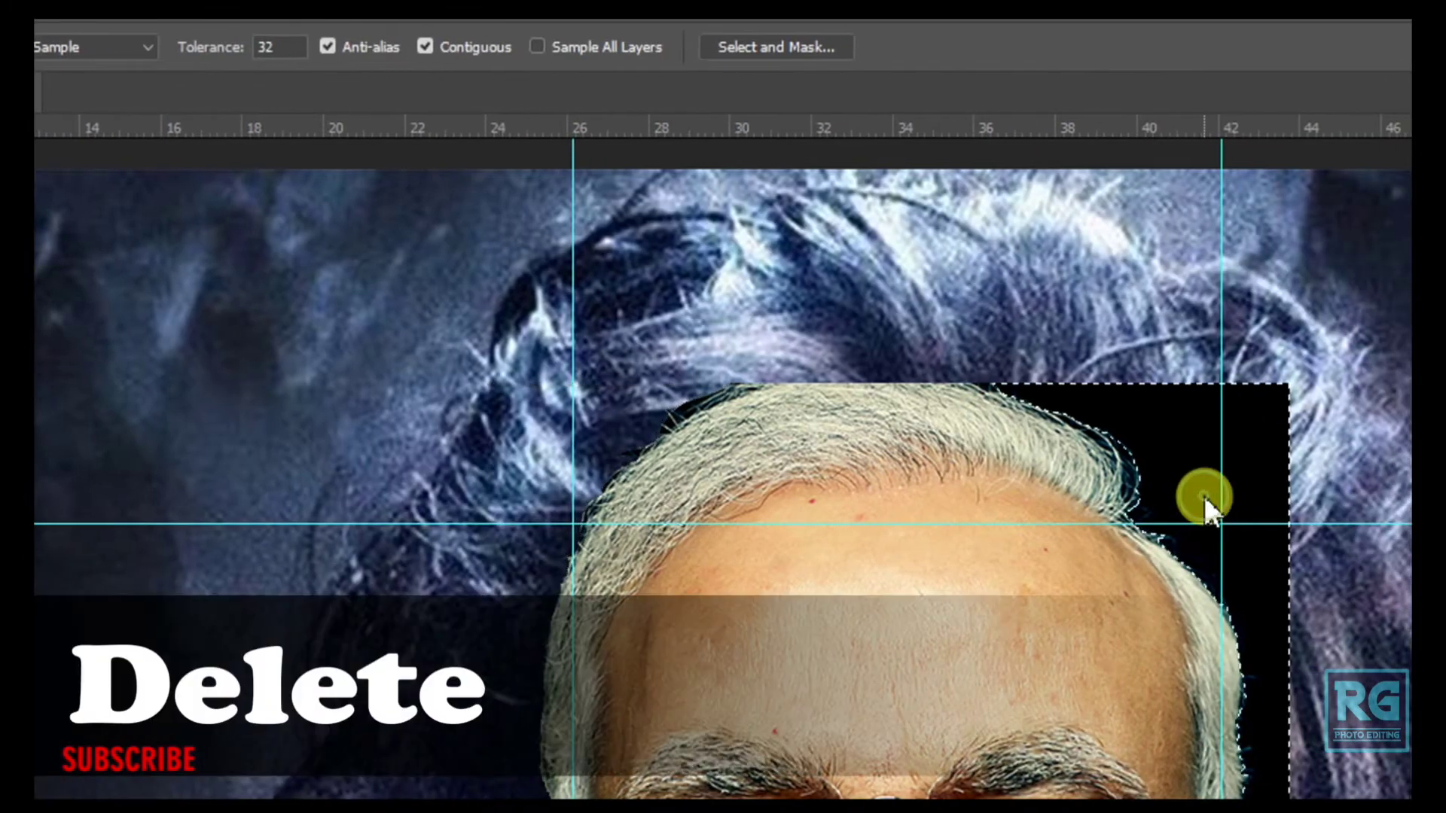
key("Delete")
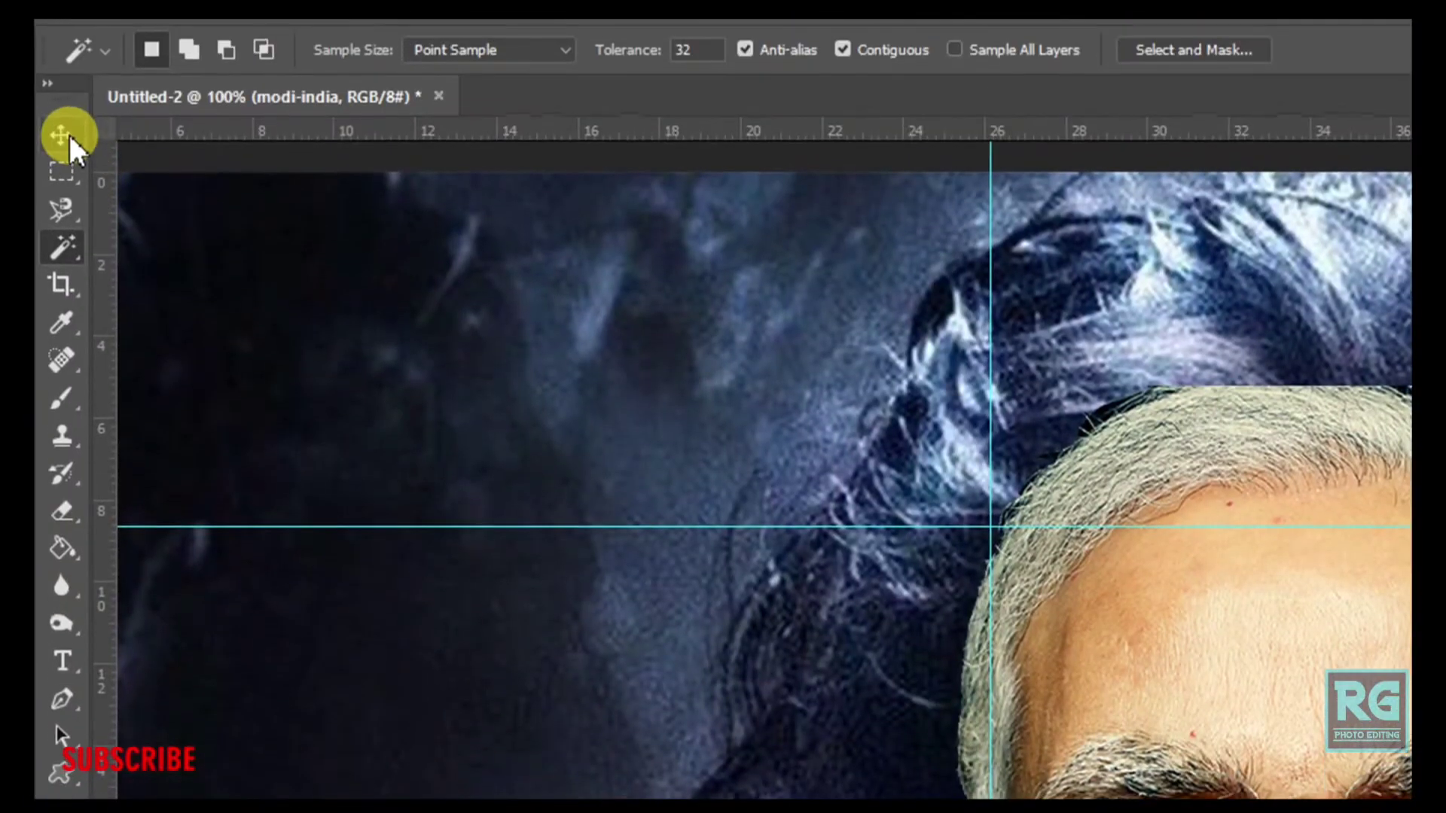
left_click(65, 137)
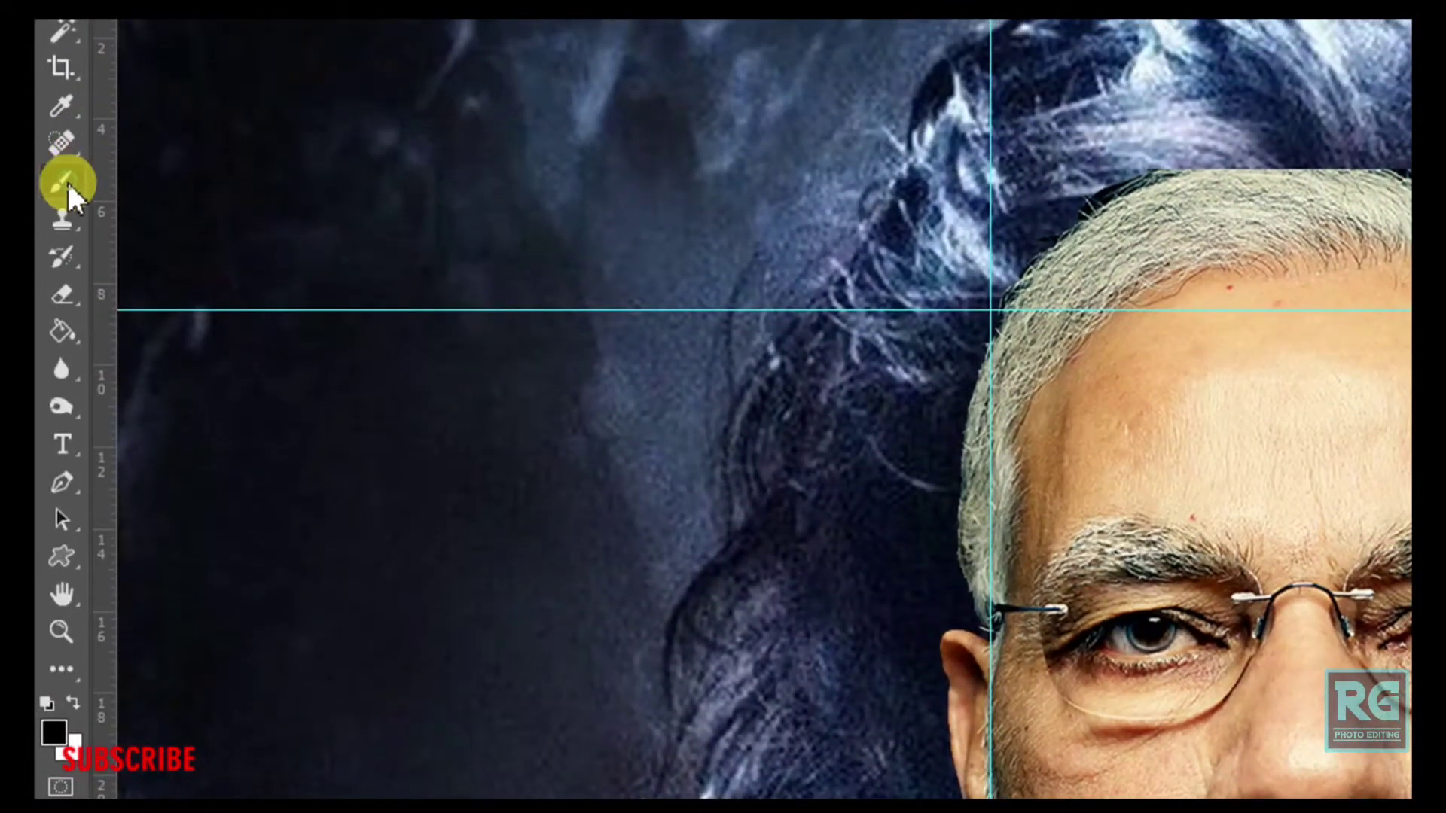
With a soft round brush at 100% opacity, paint out the face's hard forehead hairline.
right_click(68, 182)
left_click(127, 185)
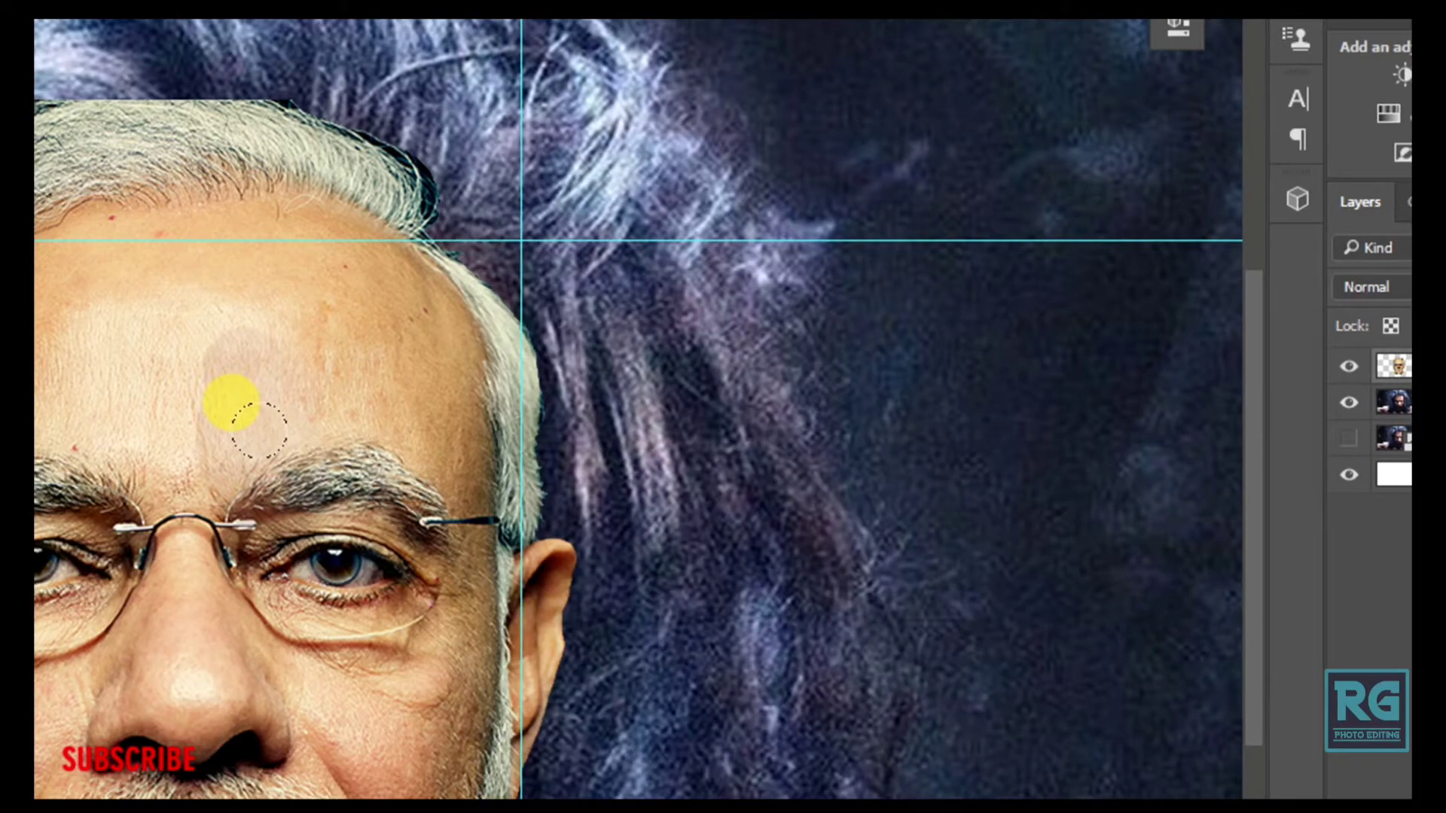
left_click_drag(280, 449, 267, 411)
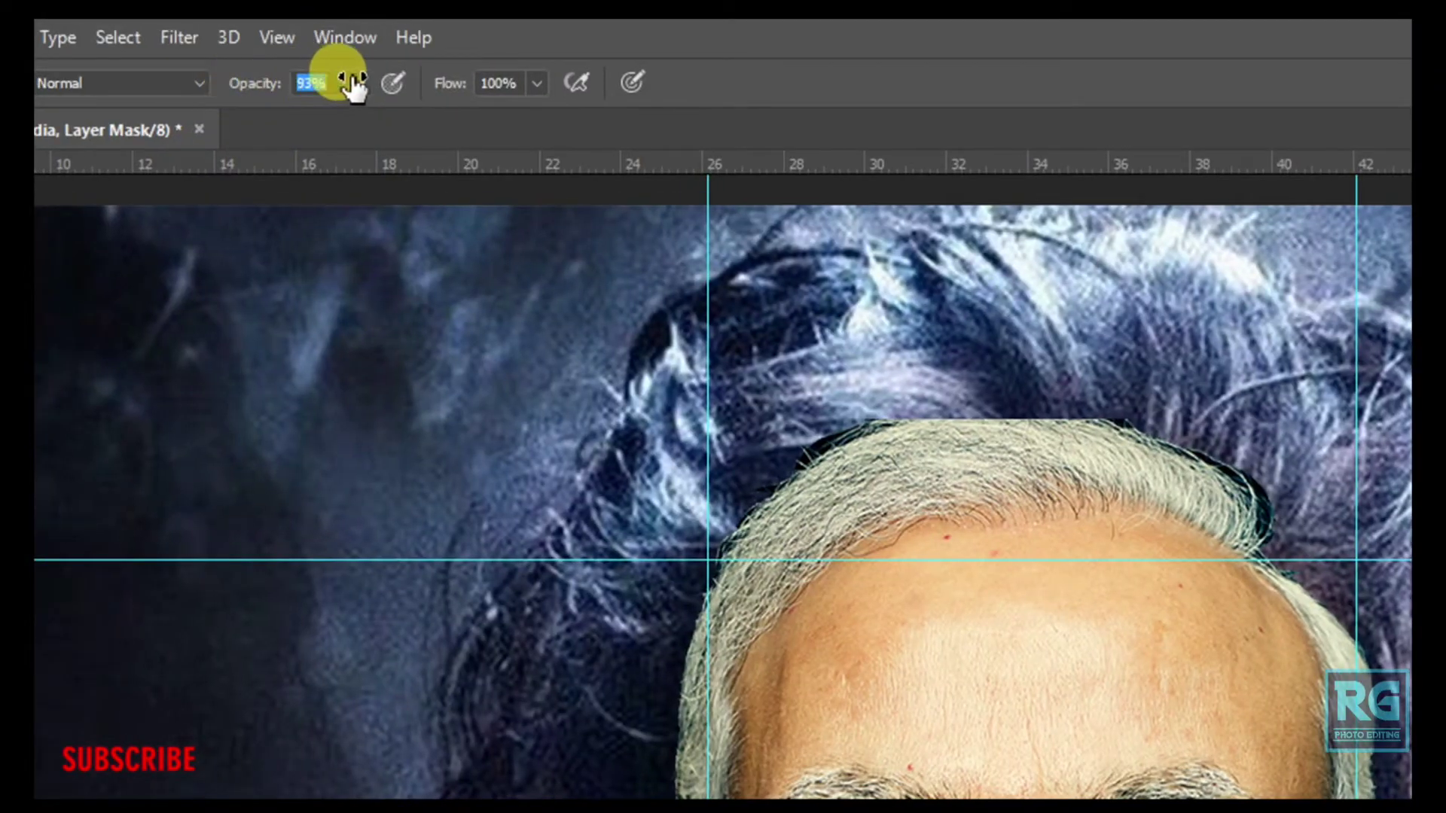
left_click(353, 83)
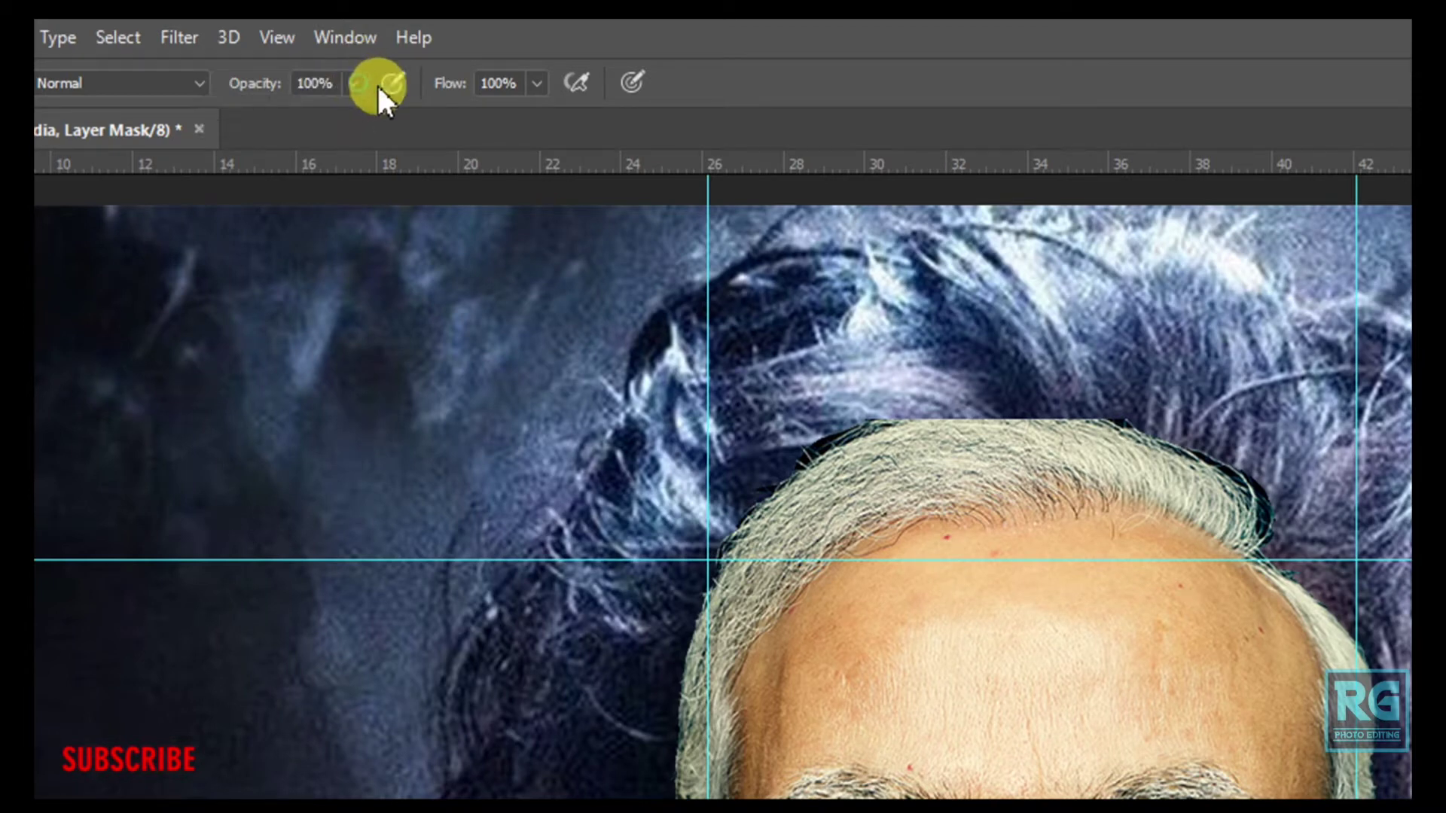
left_click(543, 85)
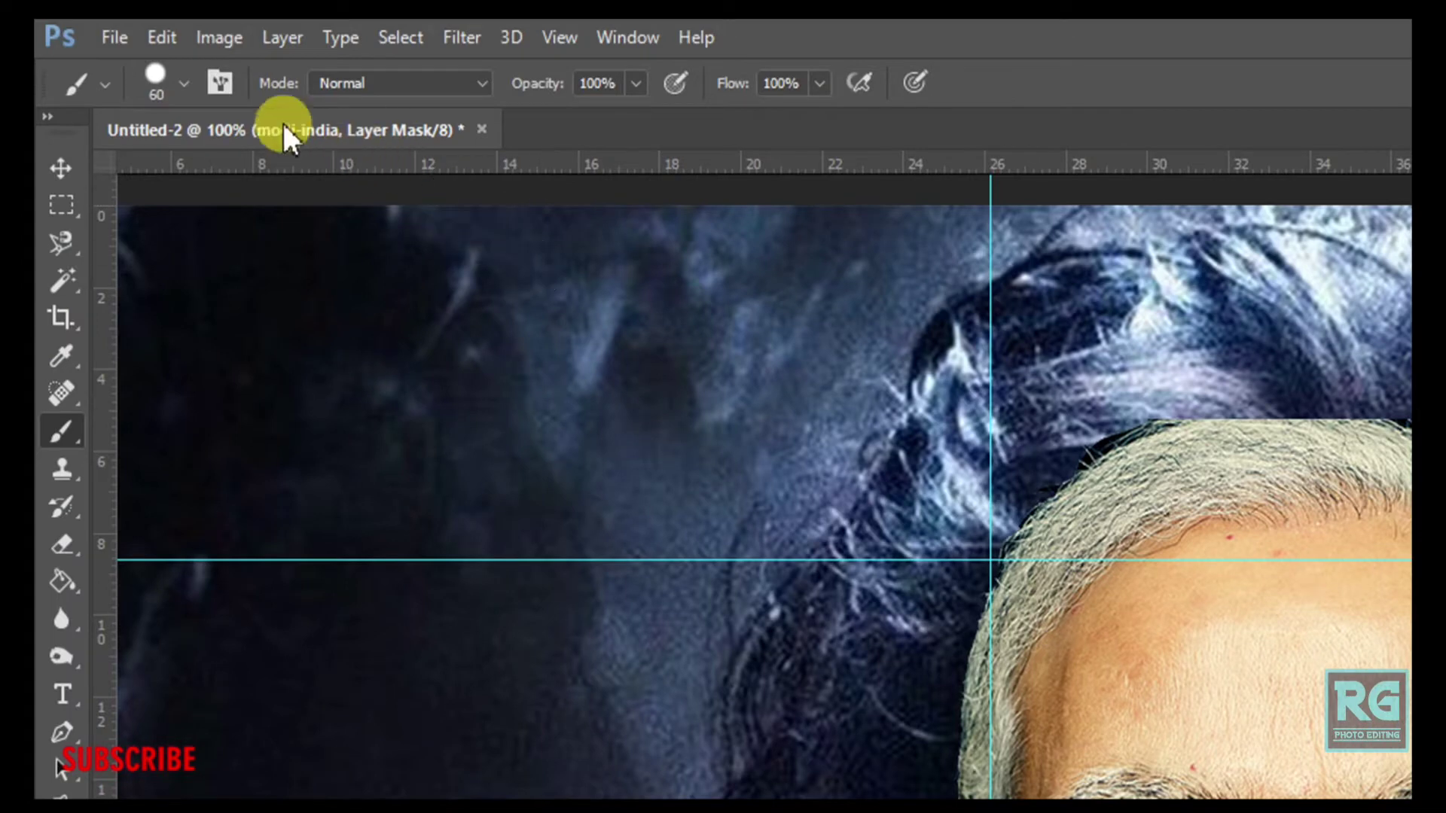
left_click(184, 83)
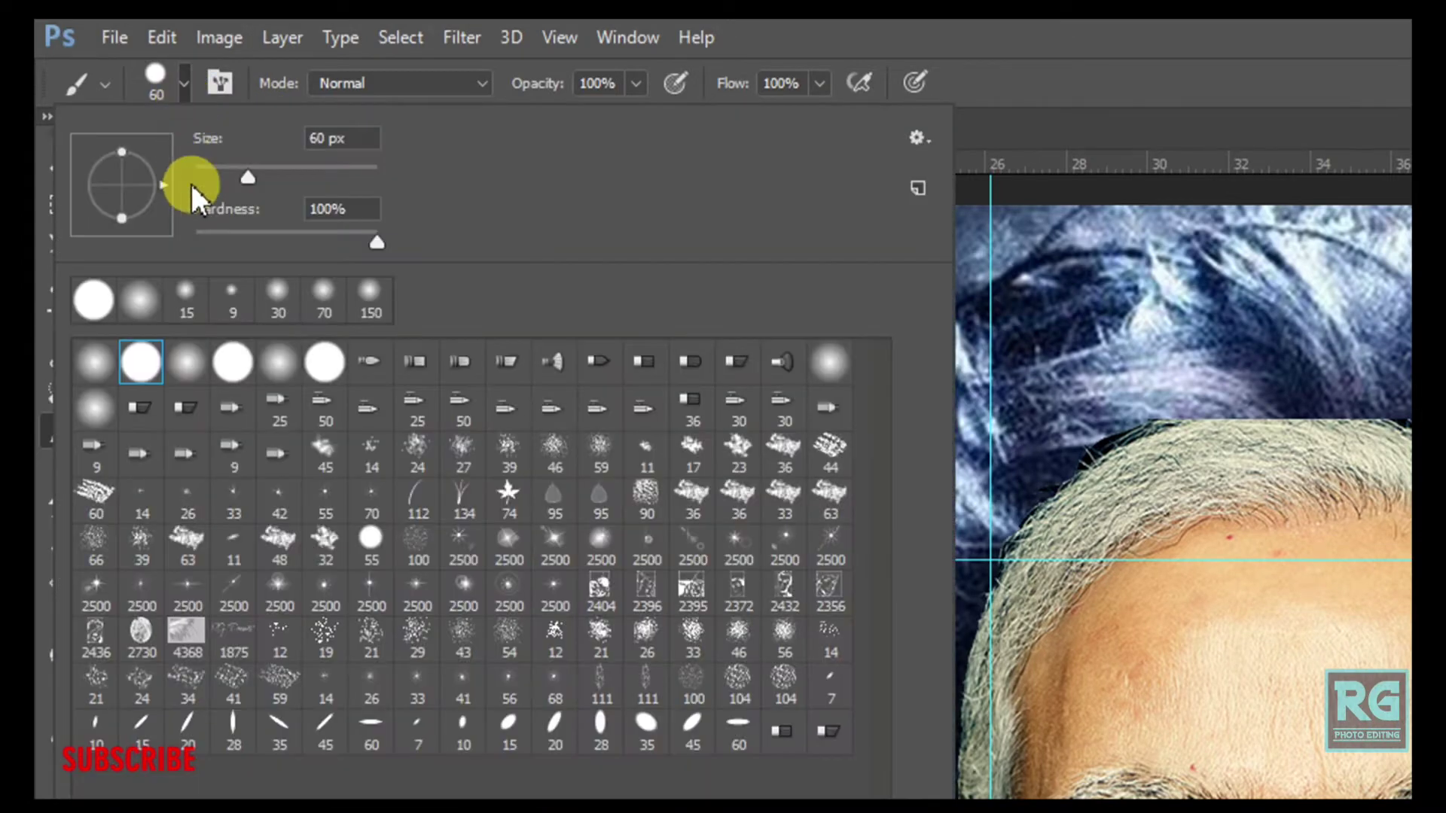
double_click(134, 368)
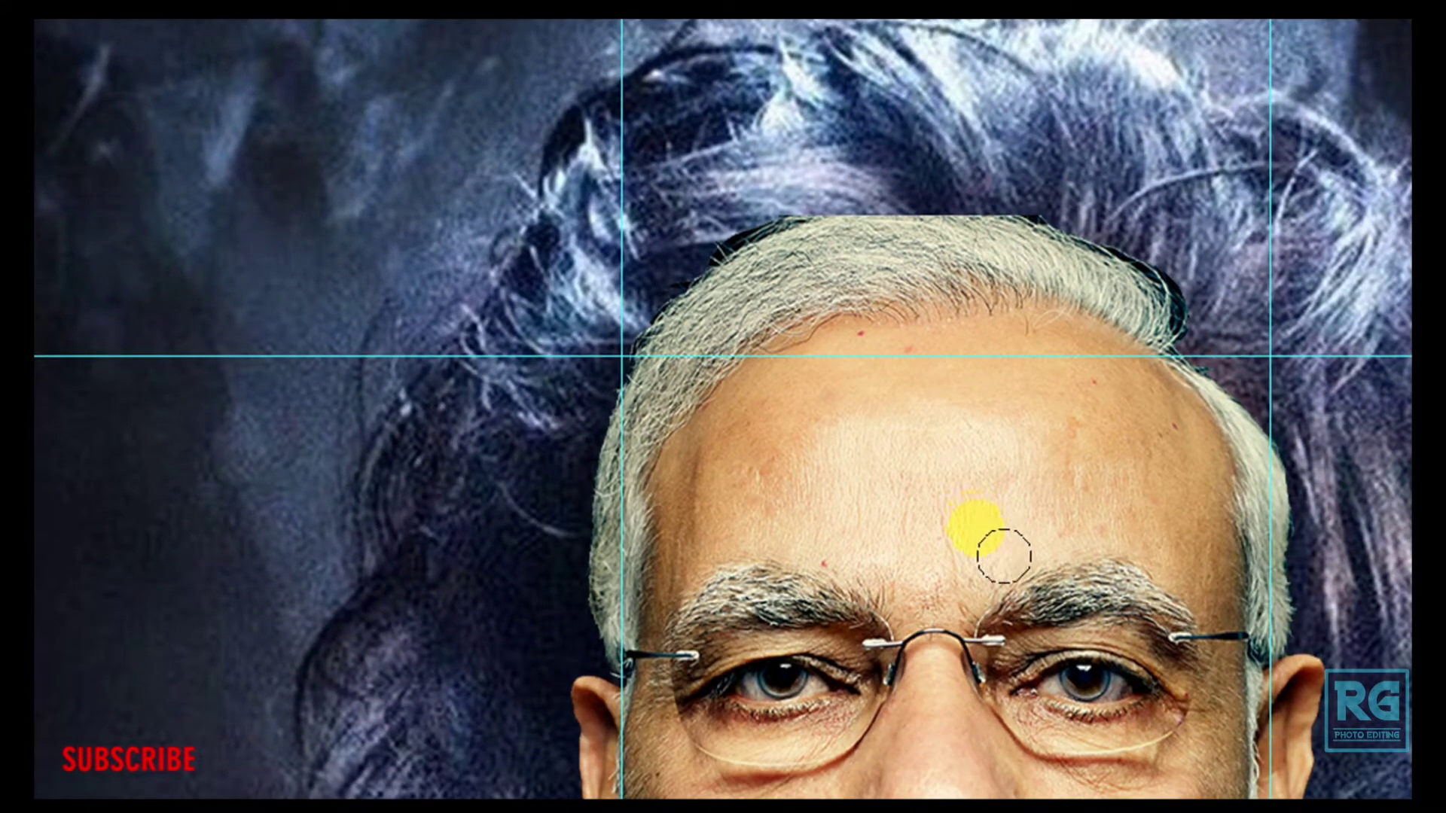
mouse_move(1036, 533)
left_mouse_down()
mouse_move(670, 549)
mouse_move(1054, 603)
mouse_move(837, 676)
mouse_move(784, 613)
mouse_move(852, 613)
mouse_move(810, 629)
mouse_move(1107, 623)
mouse_move(759, 645)
mouse_move(941, 512)
left_mouse_up()
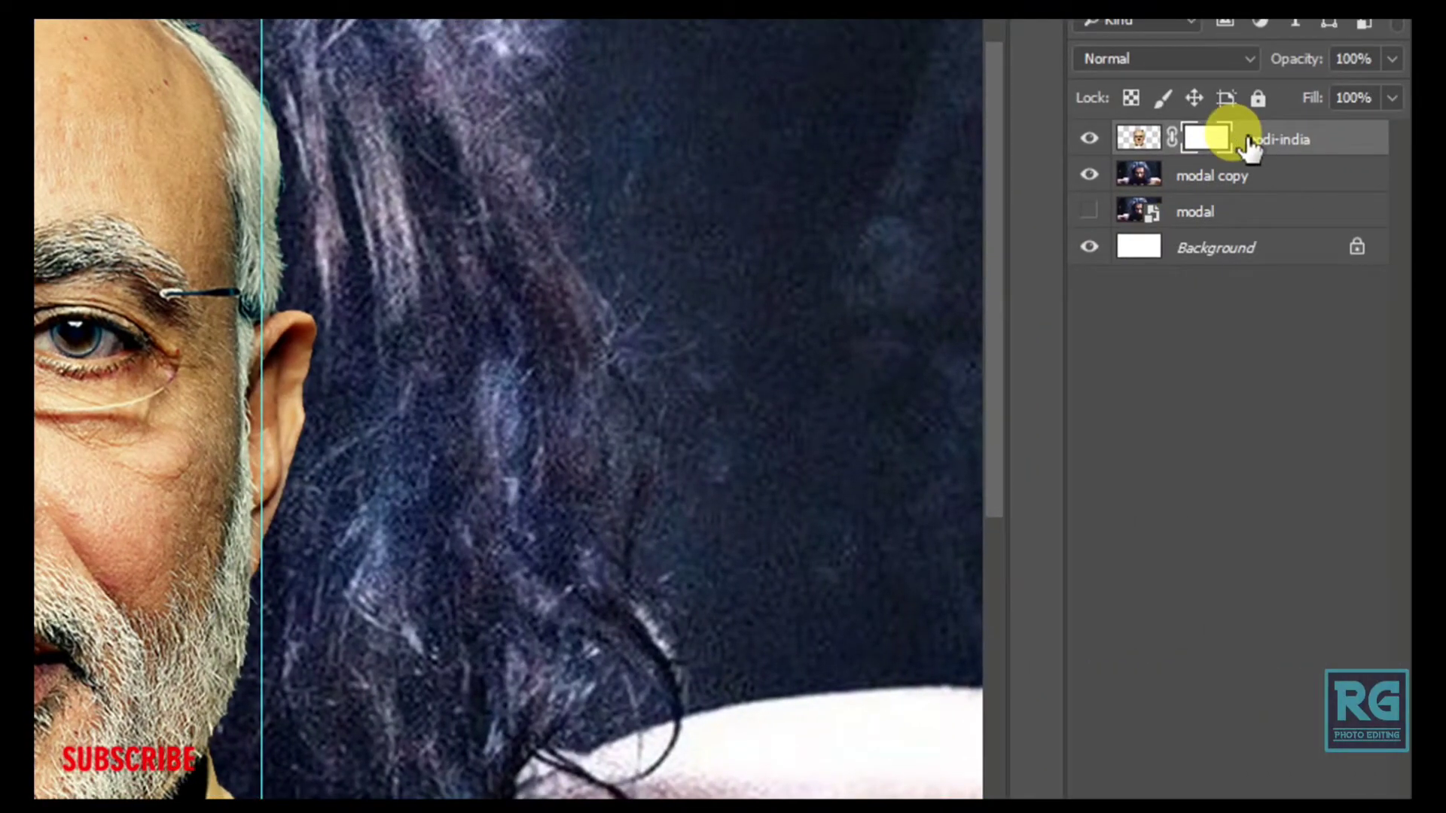
Move modi-india below modal copy, paint along the hair top, and inspect the cheek and beard edge.
left_click_drag(1247, 146, 1244, 178)
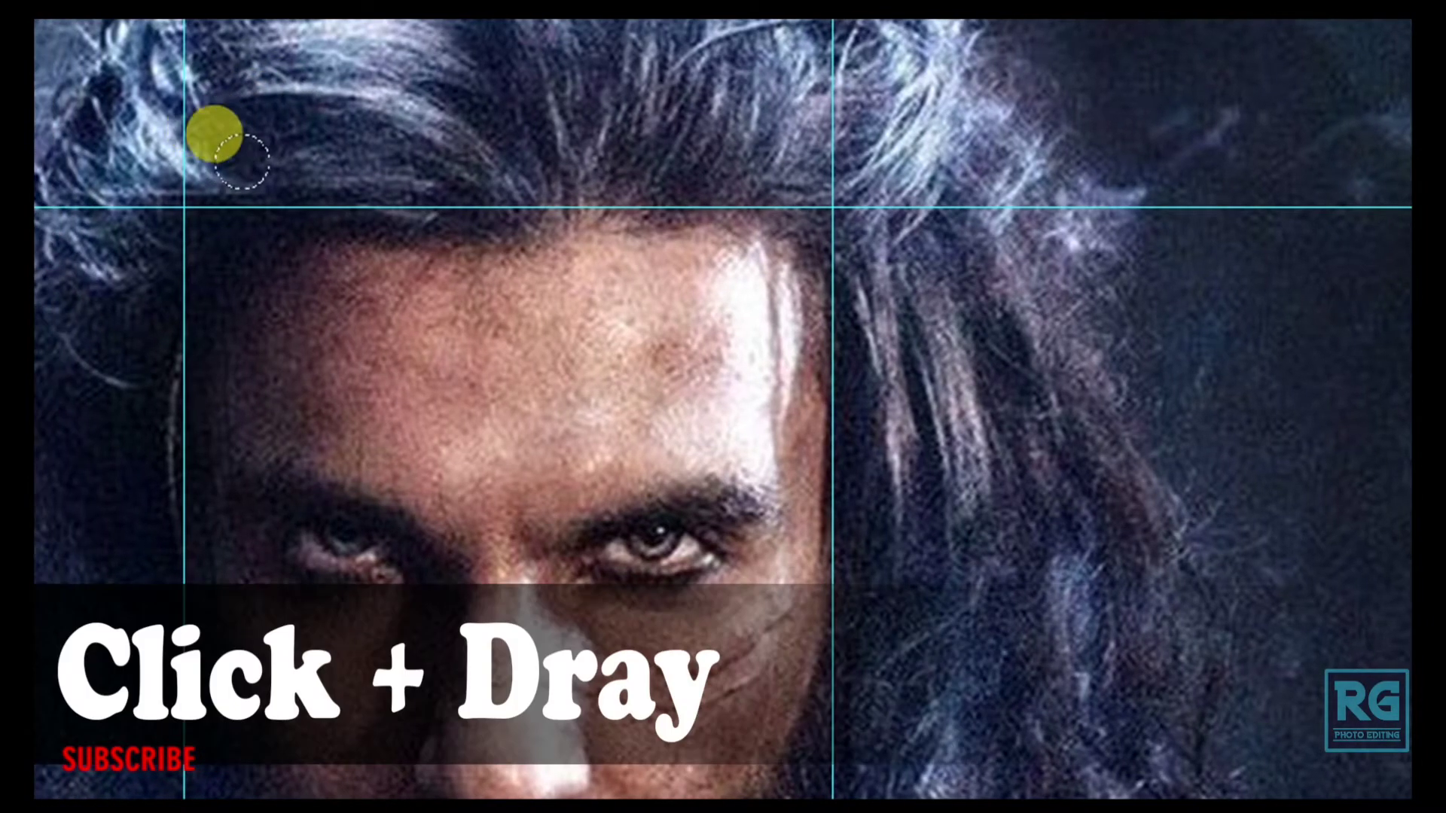
mouse_move(260, 142)
left_mouse_down()
mouse_move(829, 169)
mouse_move(851, 445)
mouse_move(697, 584)
left_mouse_up()
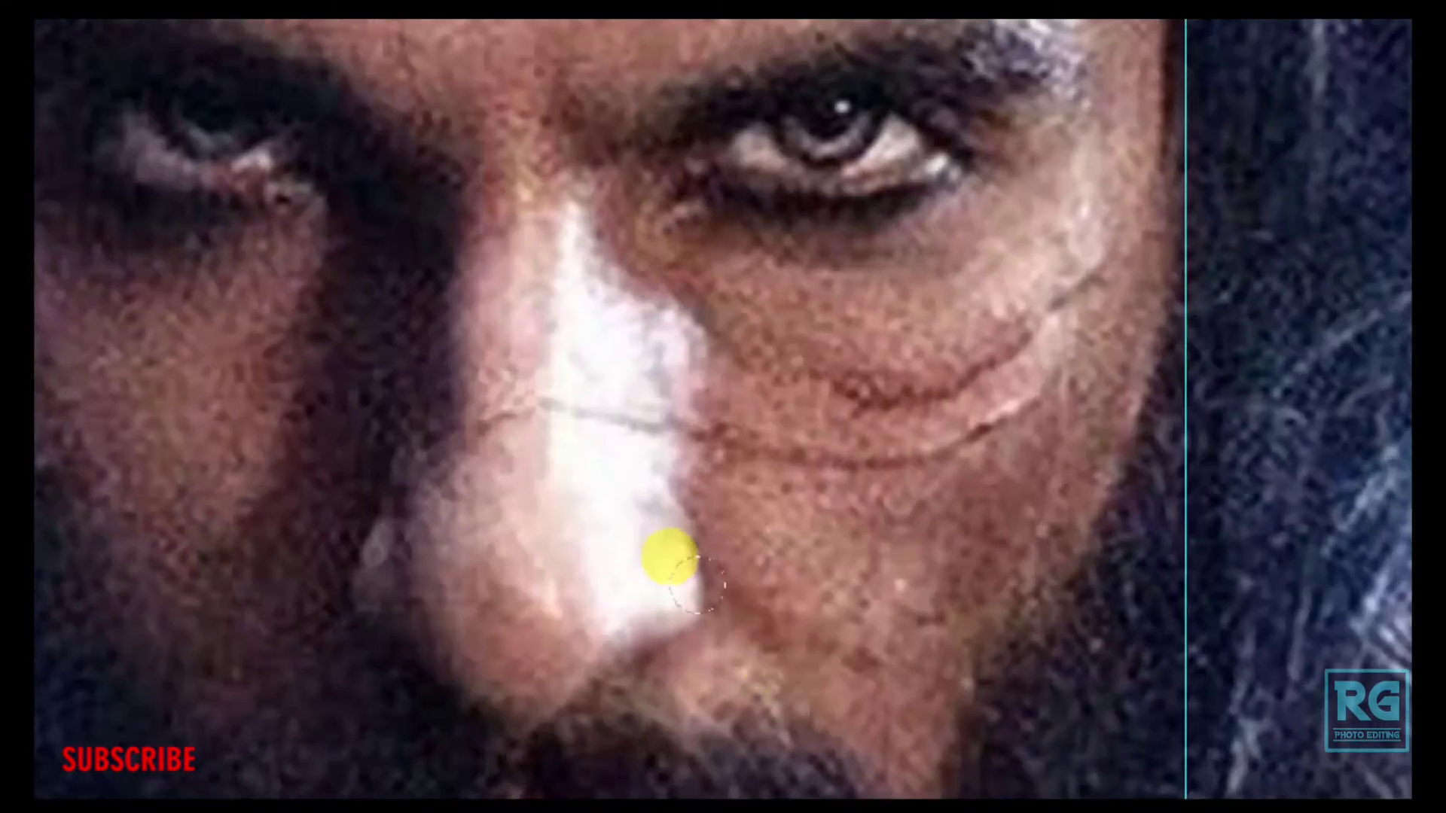
left_click_drag(762, 631, 726, 617)
mouse_move(677, 556)
left_mouse_down()
mouse_move(745, 463)
mouse_move(730, 395)
left_mouse_up()
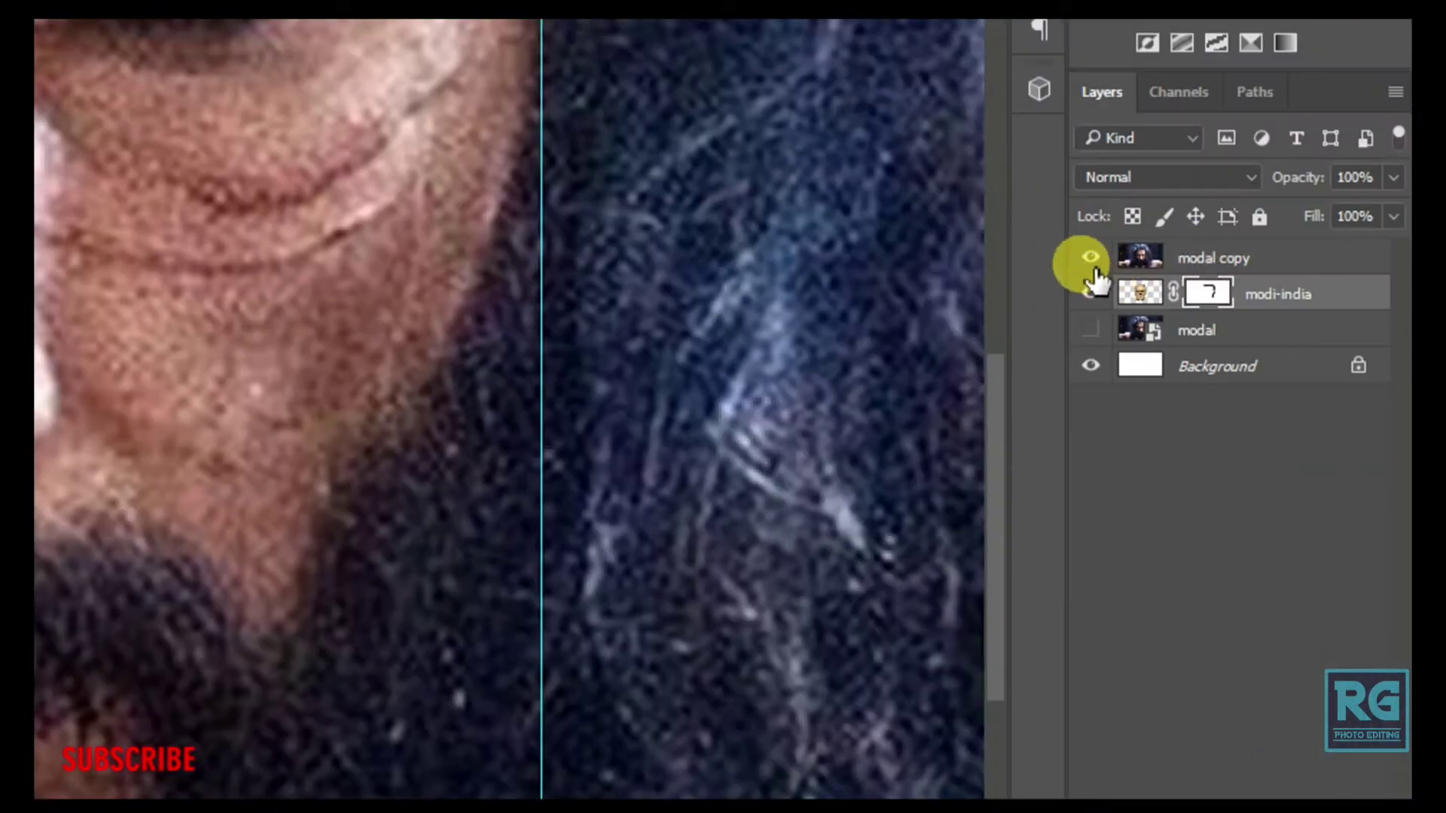
Compare layers by toggling modal copy and moving modi-india to the top to check the eyebrow area.
left_click(1090, 258)
left_click(1090, 260)
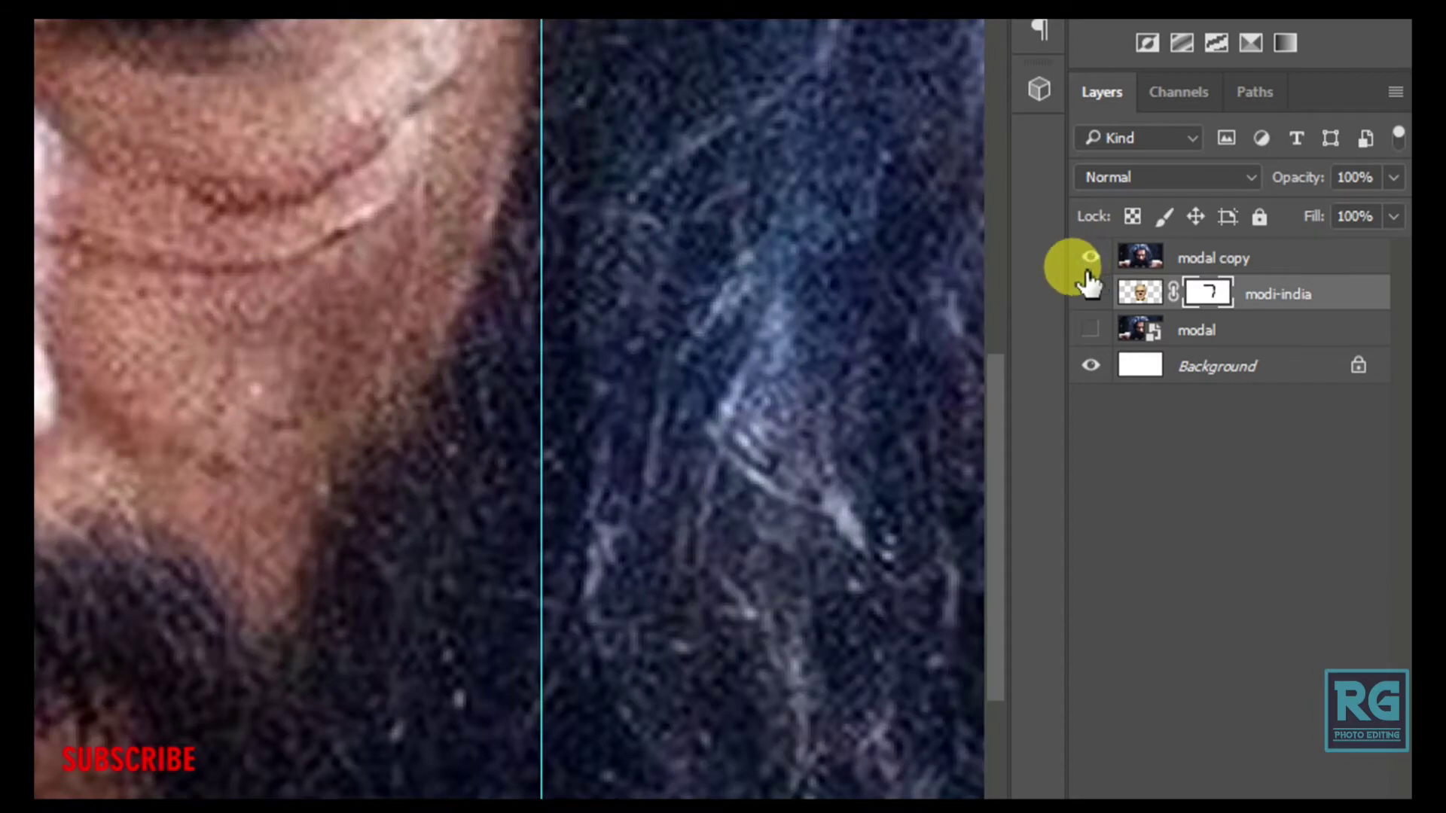
left_click_drag(1205, 292, 1236, 239)
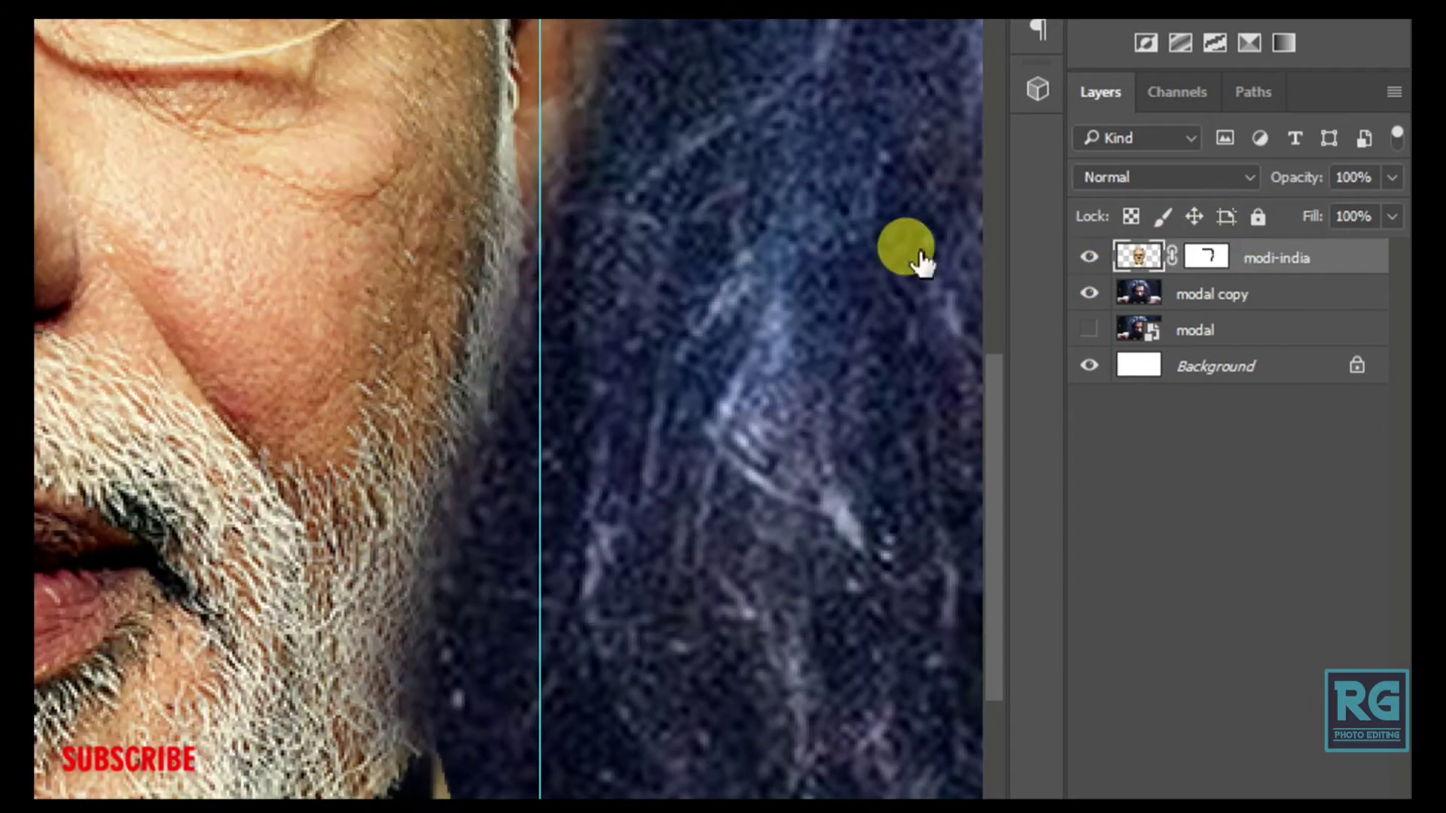
mouse_move(354, 154)
left_mouse_down()
mouse_move(477, 394)
mouse_move(500, 517)
left_mouse_up()
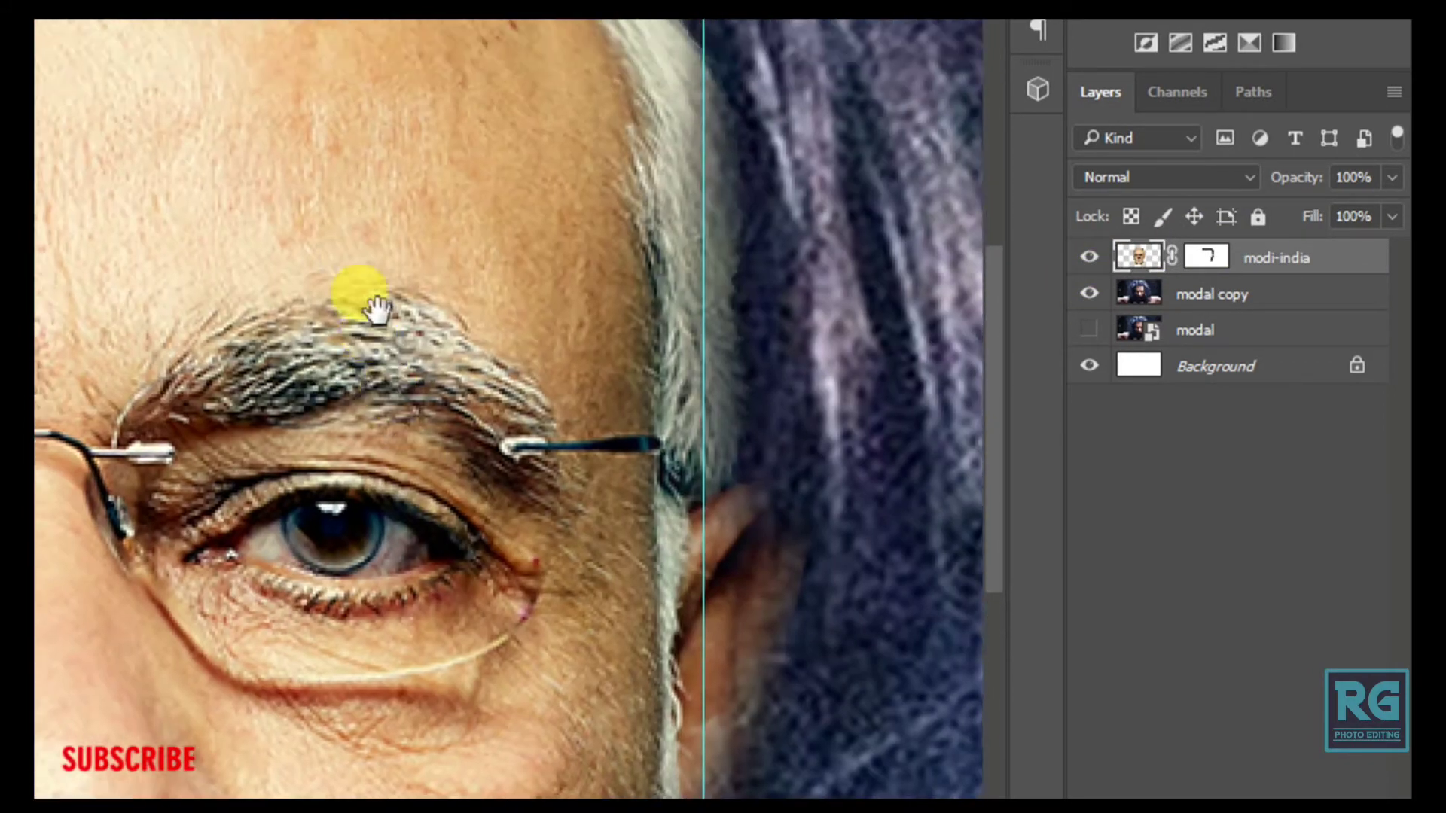
mouse_move(361, 306)
left_mouse_down()
mouse_move(452, 522)
mouse_move(381, 336)
mouse_move(429, 226)
mouse_move(467, 222)
left_mouse_up()
scroll(489, 279, "down", 3)
scroll(520, 264, "down", 3)
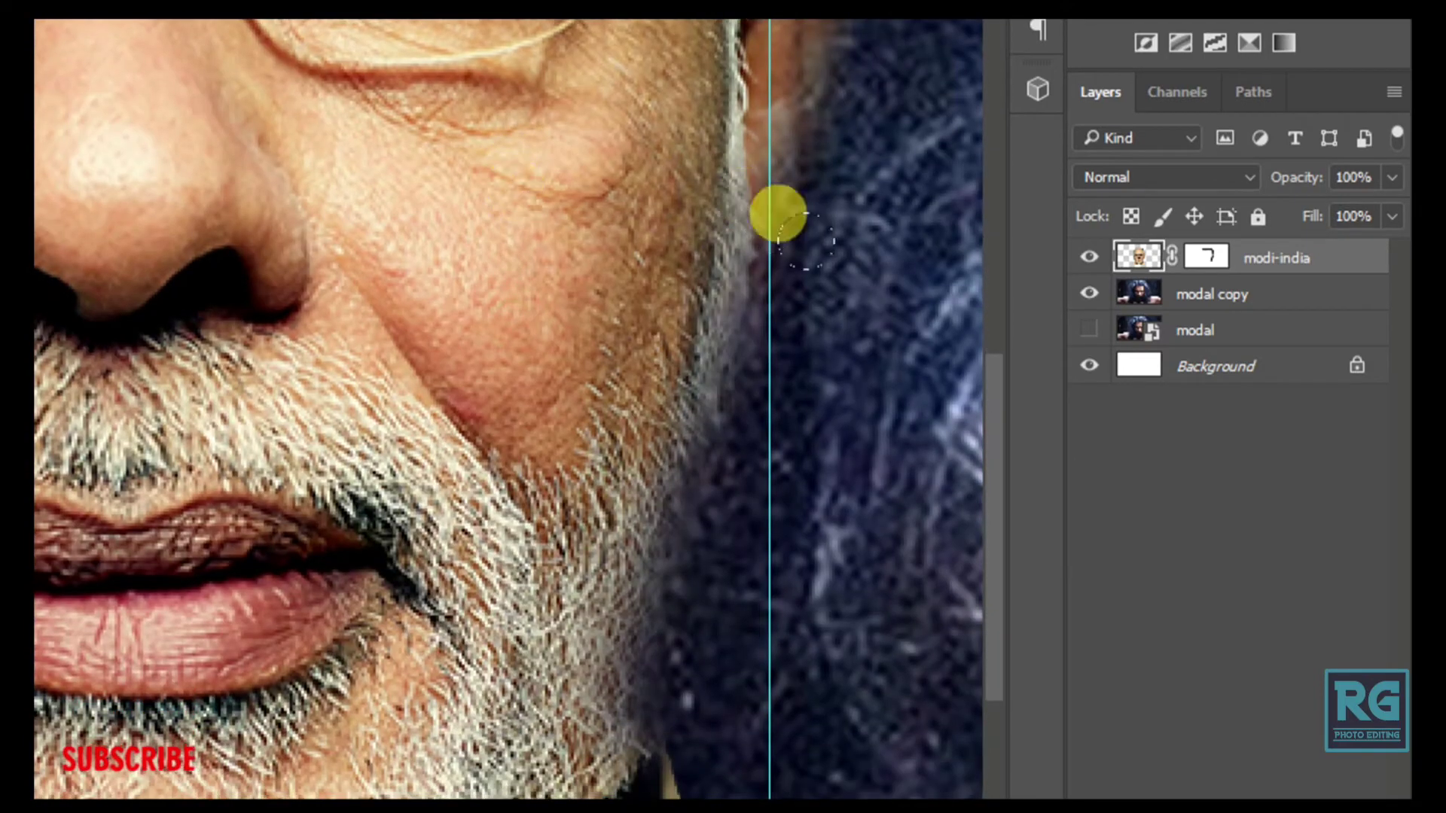
Put modi-india back below modal copy and paint the face outline from hairline to beard on its mask.
left_click_drag(1239, 271, 1197, 309)
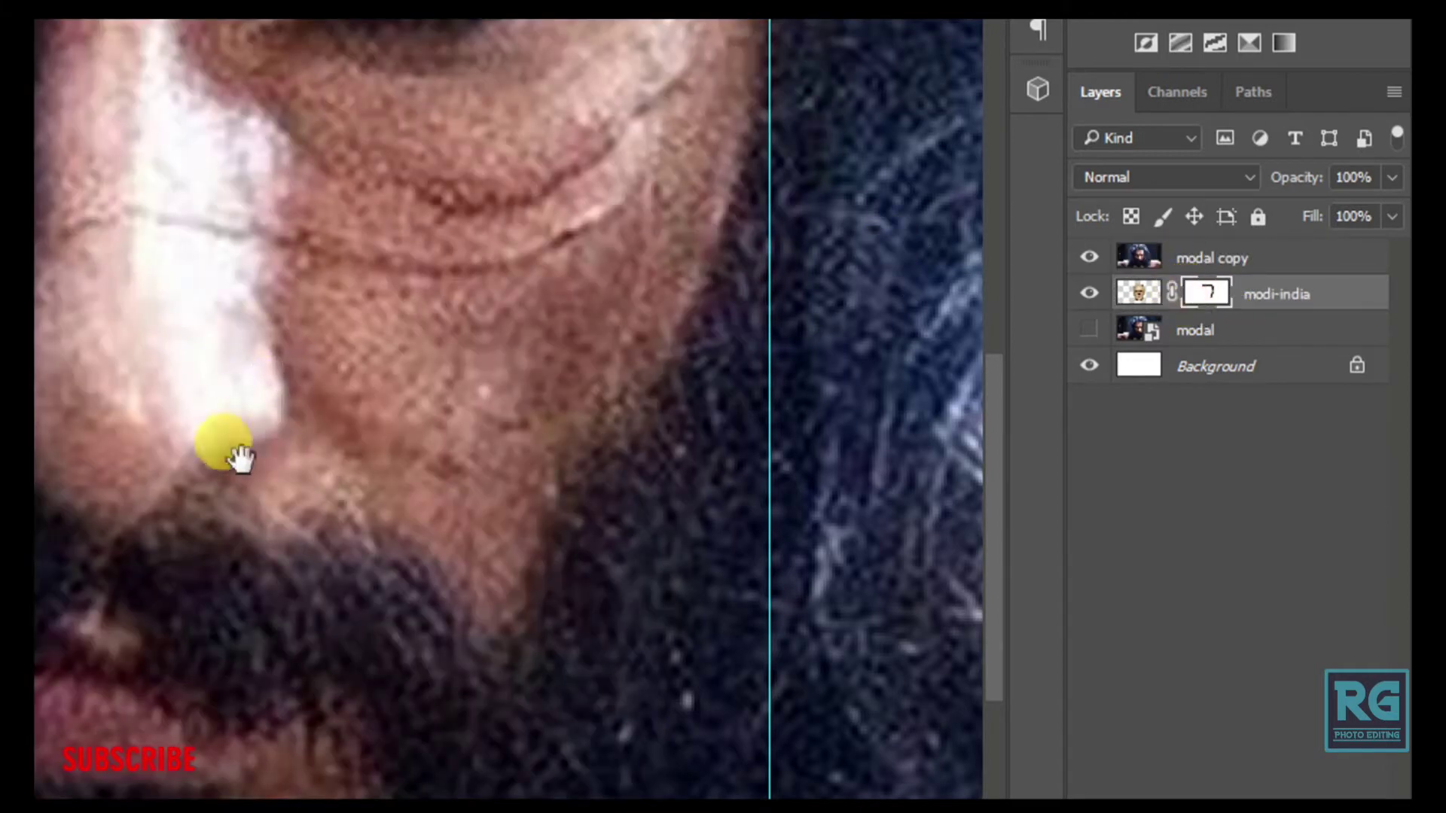
left_click_drag(239, 457, 381, 436)
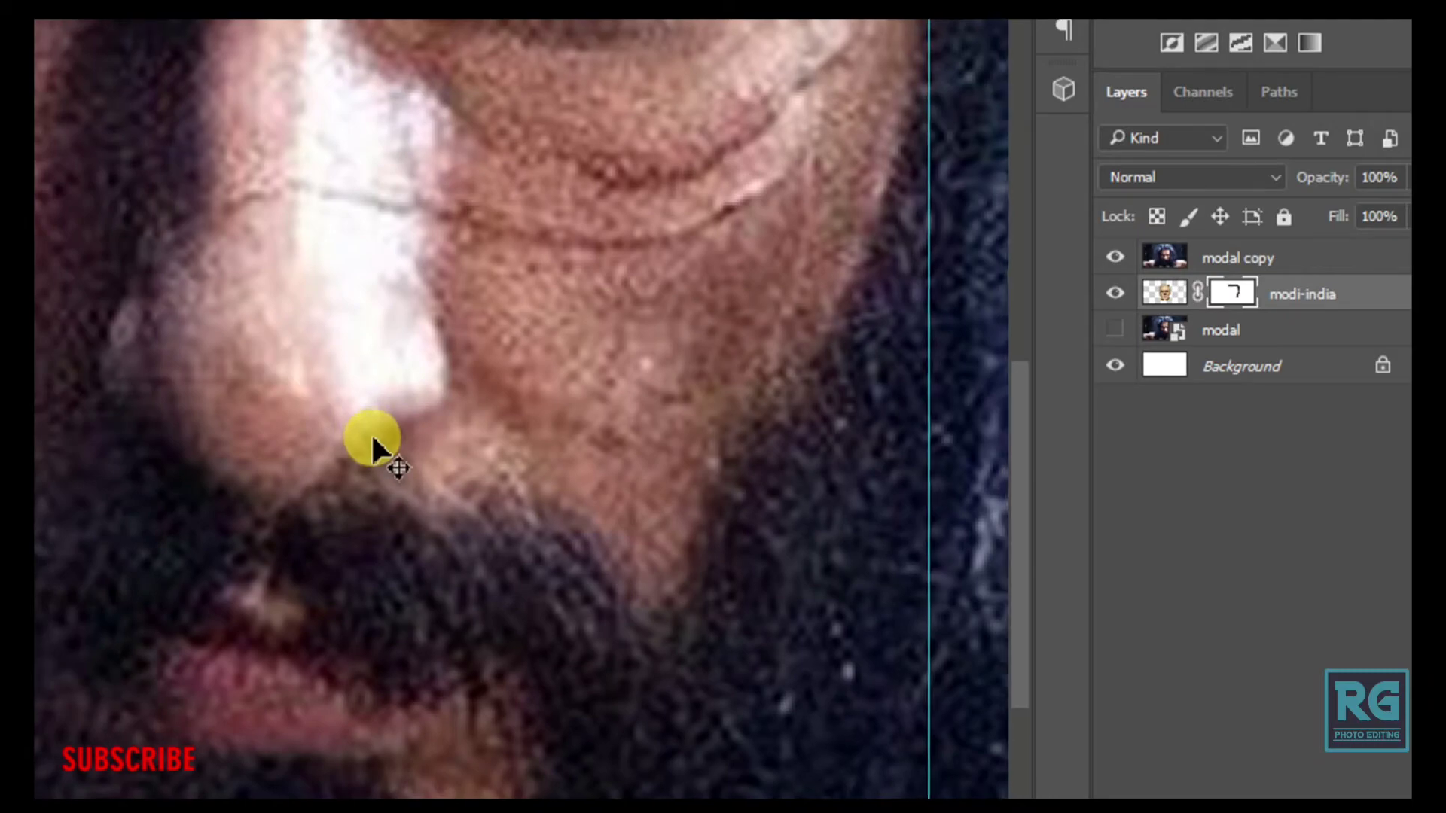
key("ctrl+0")
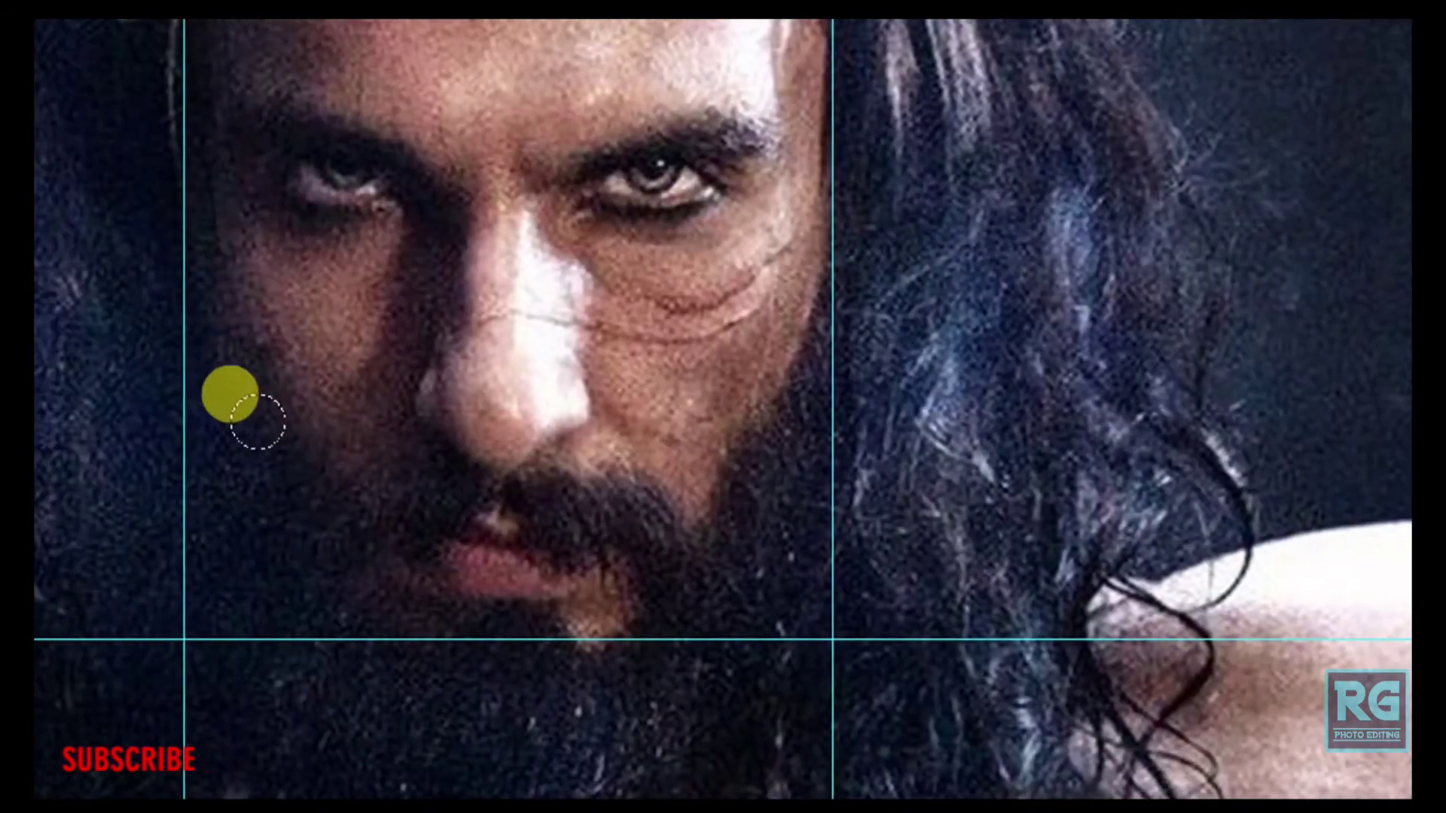
scroll(300, 88, "up", 5)
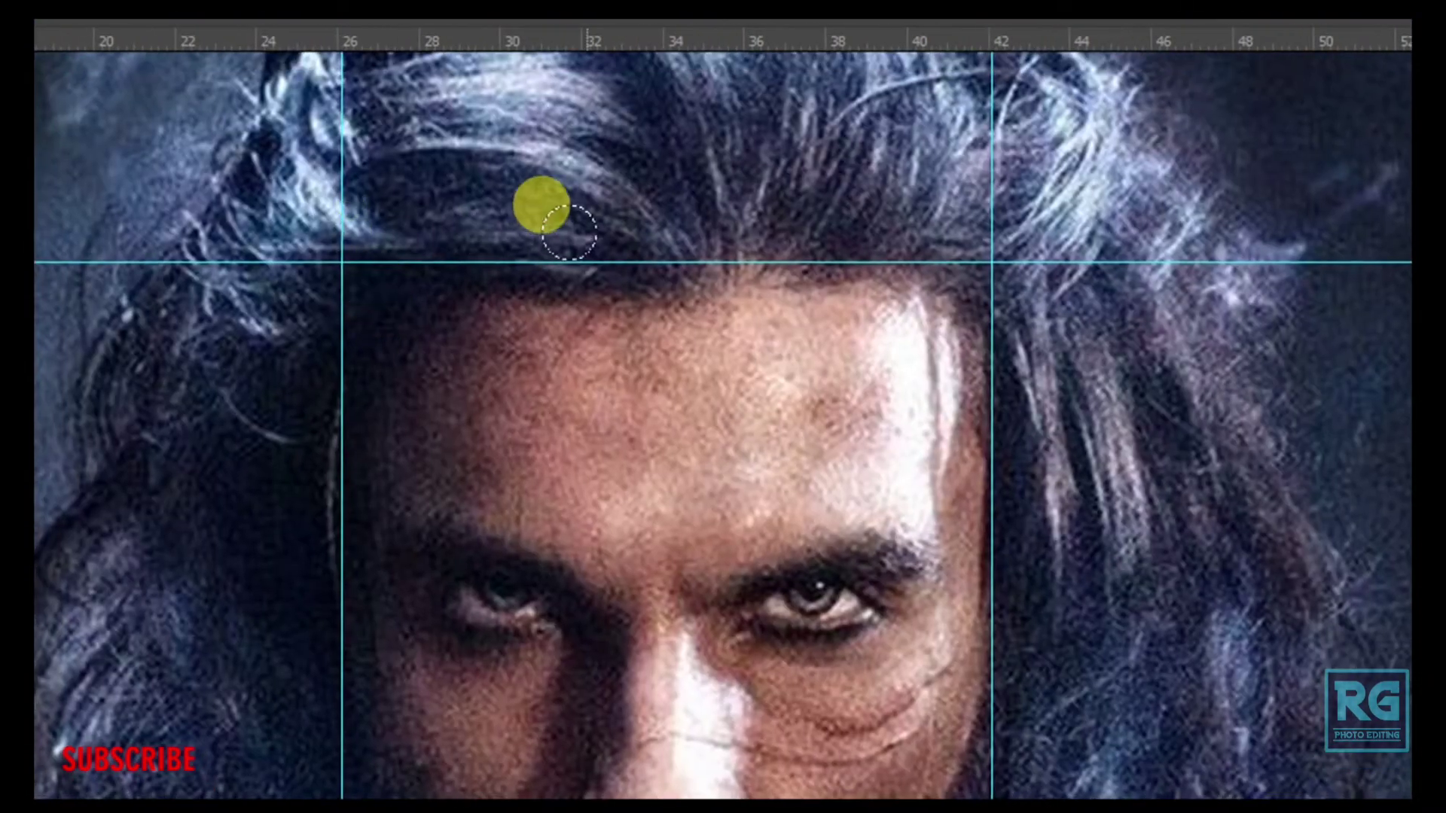
left_click_drag(525, 223, 308, 591)
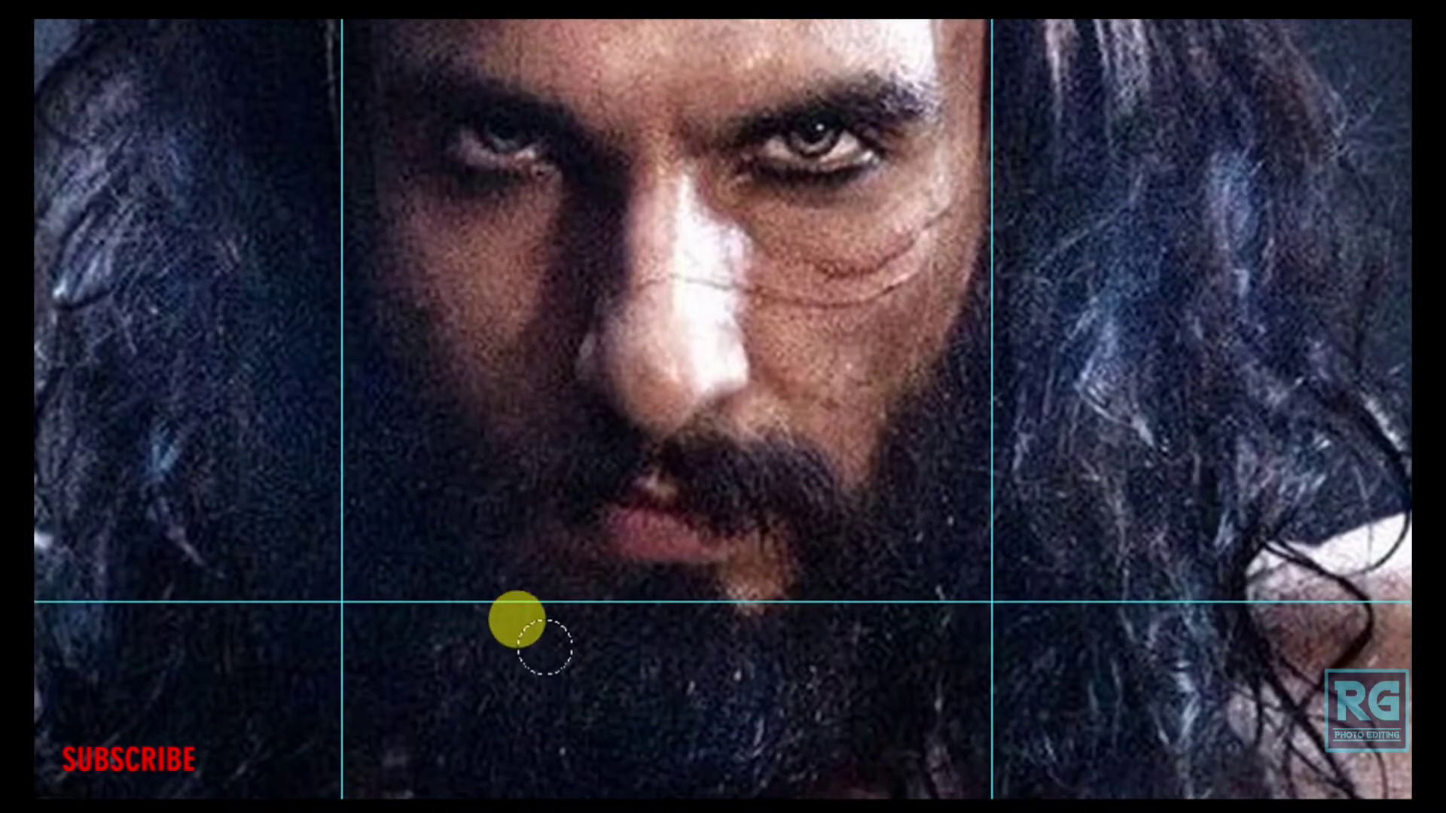
mouse_move(308, 590)
left_mouse_down()
mouse_move(628, 637)
mouse_move(1040, 128)
left_mouse_up()
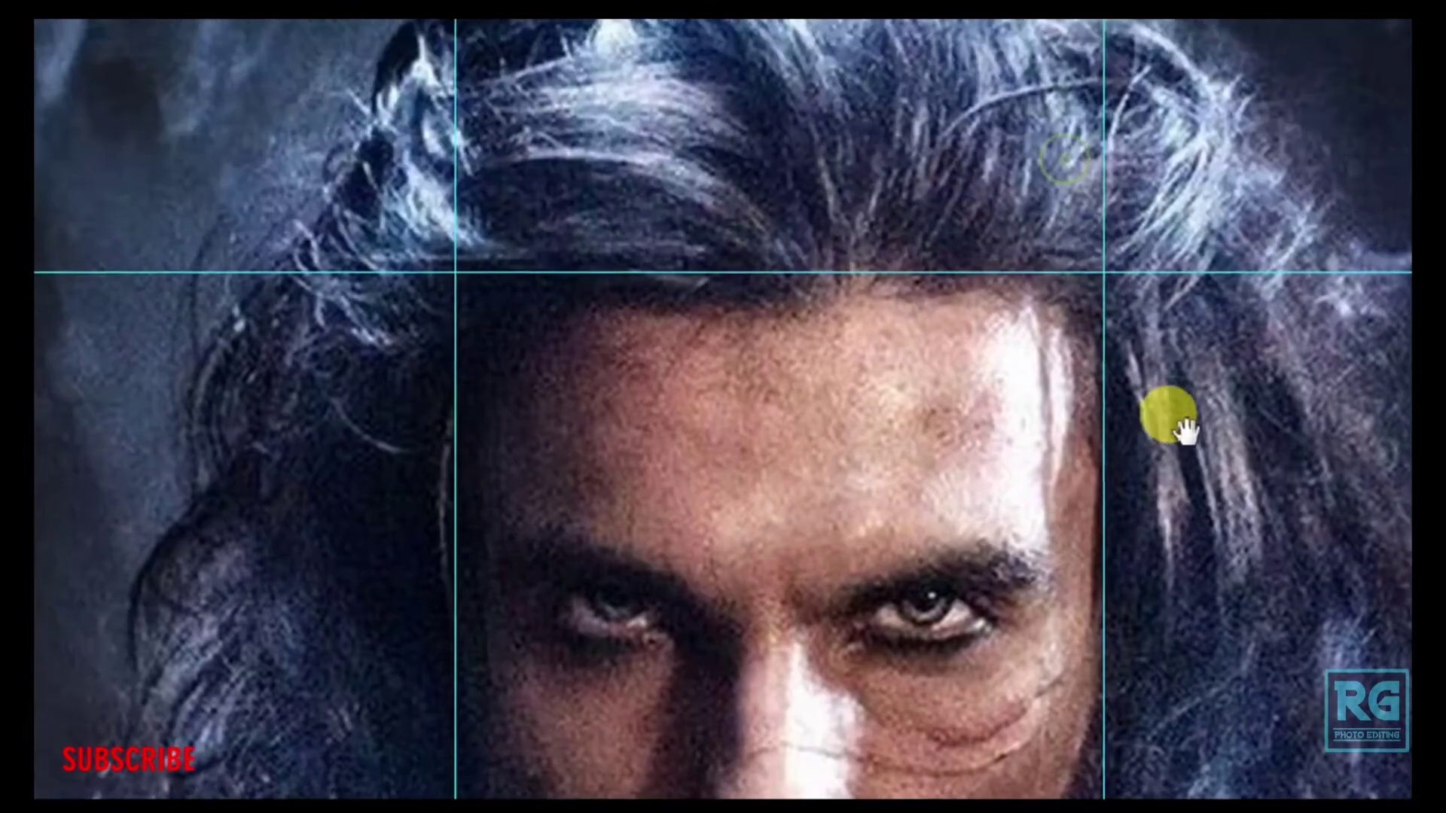
mouse_move(1041, 128)
left_mouse_down()
mouse_move(1149, 346)
mouse_move(369, 423)
left_mouse_up()
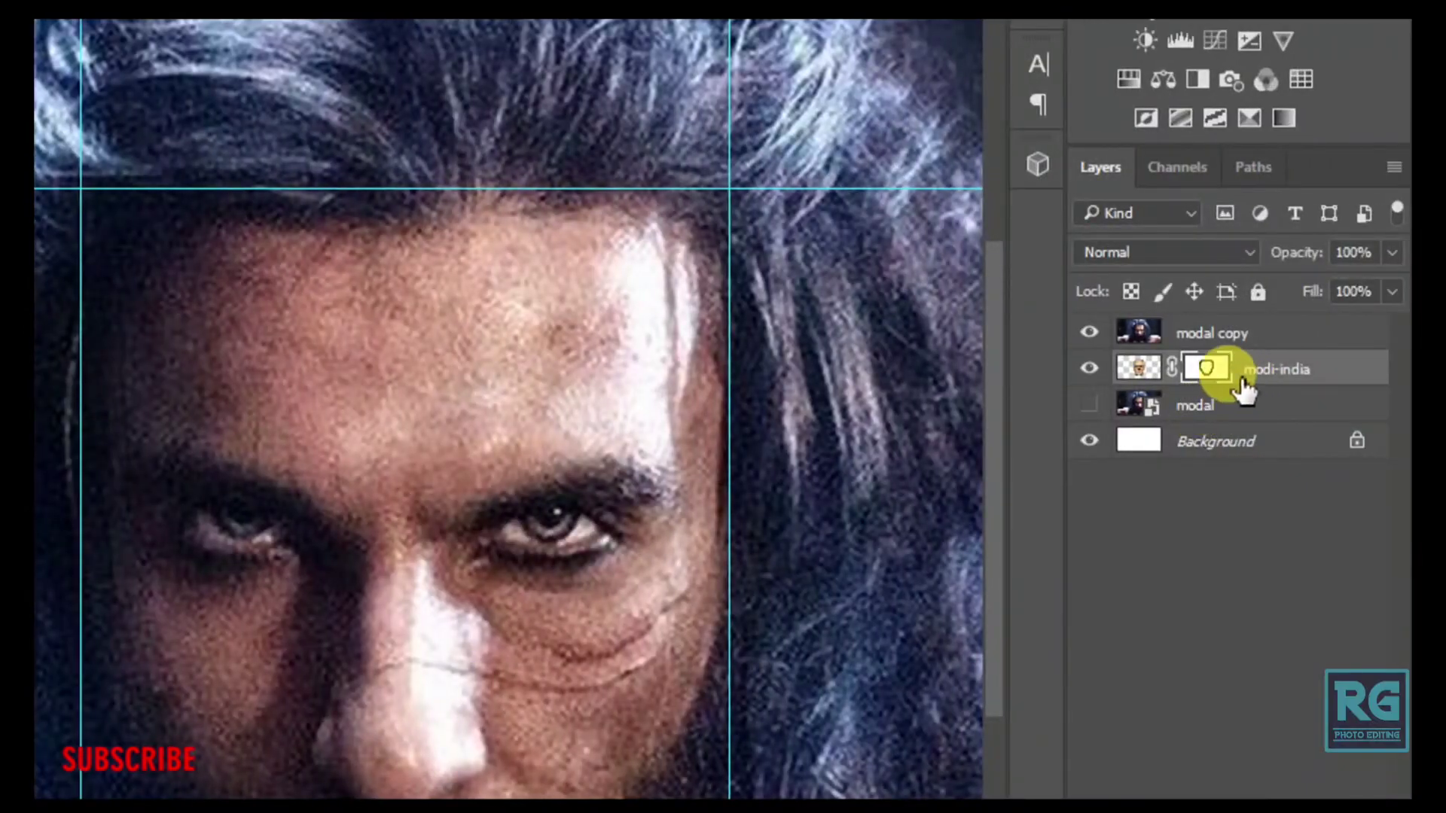
Move the modi-india face layer above modal copy and target it for mask painting.
left_click(1089, 333)
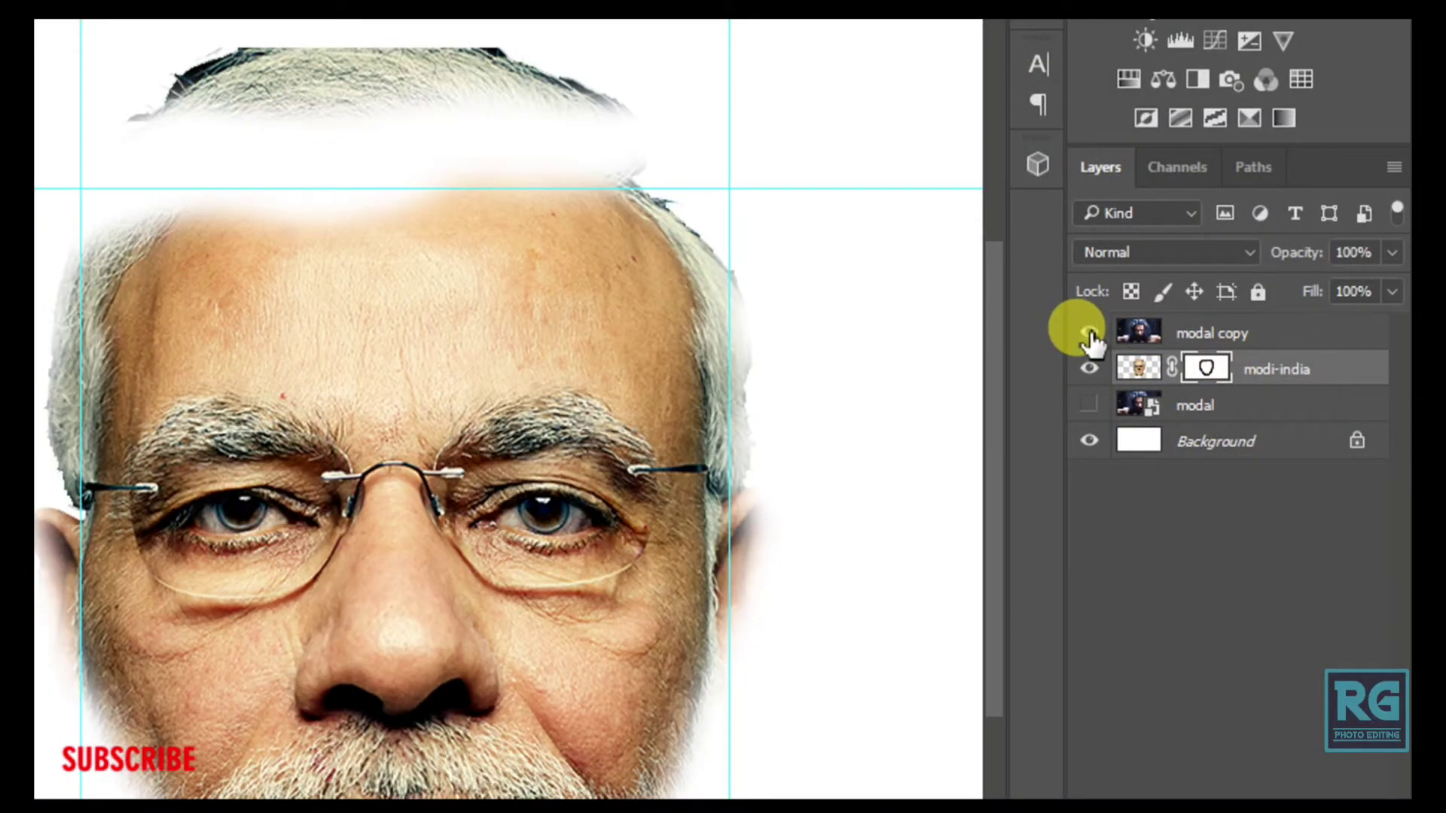
left_click(1089, 334)
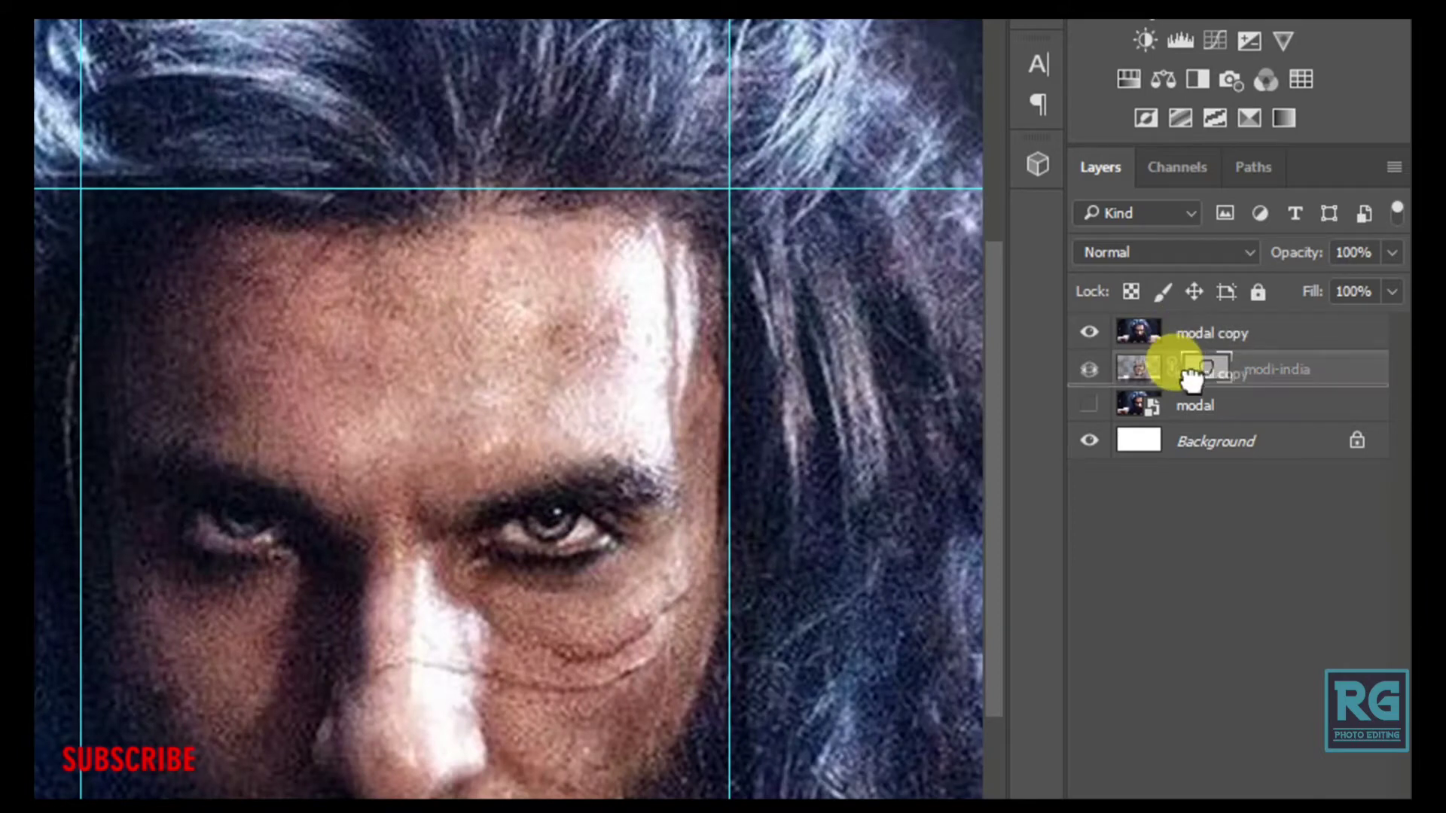
left_click_drag(1189, 343, 1174, 376)
left_click(1241, 343)
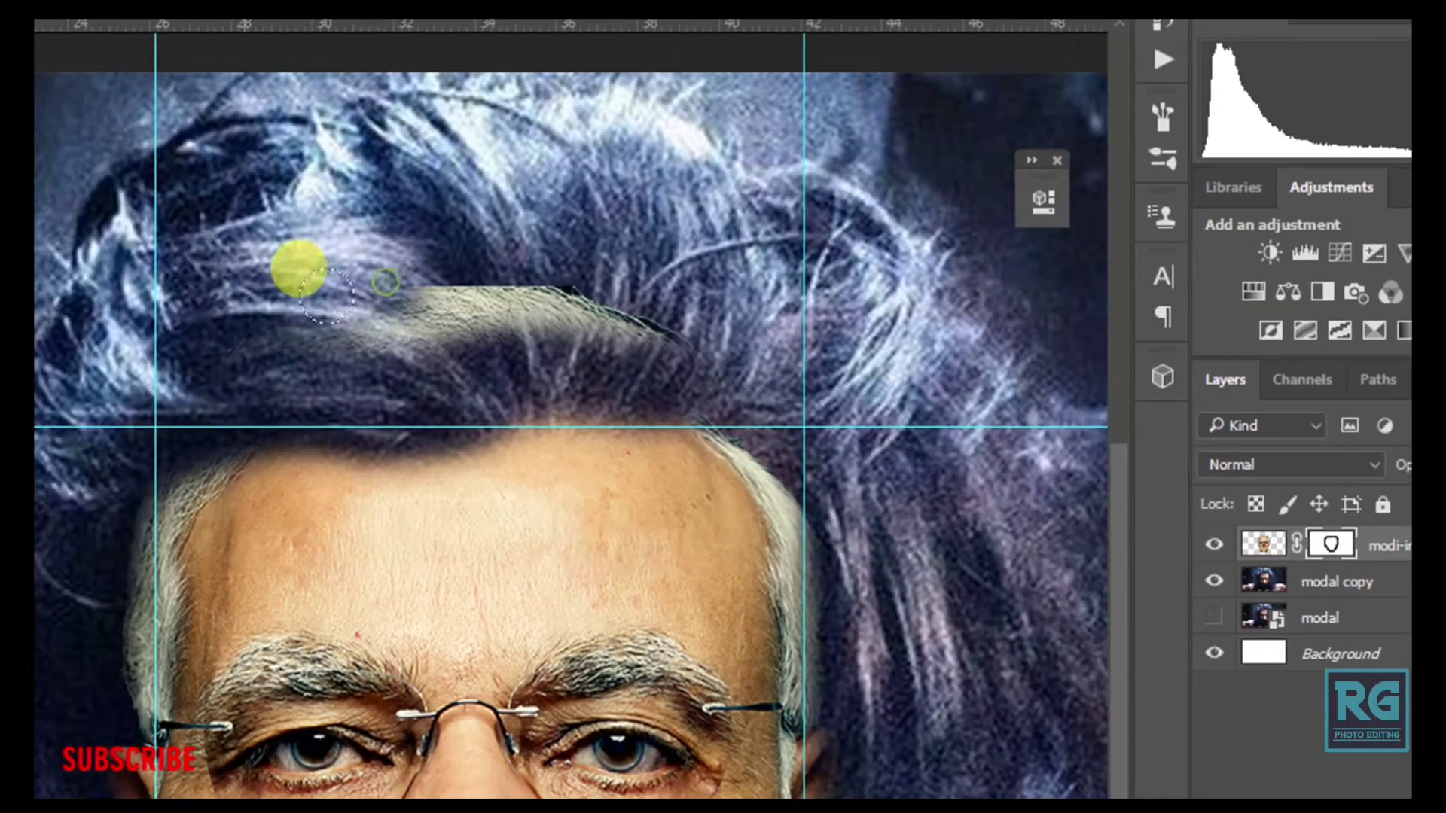
Paint the mask to soften the forehead hairline and hide the orange collar under the beard.
left_click_drag(323, 294, 292, 308)
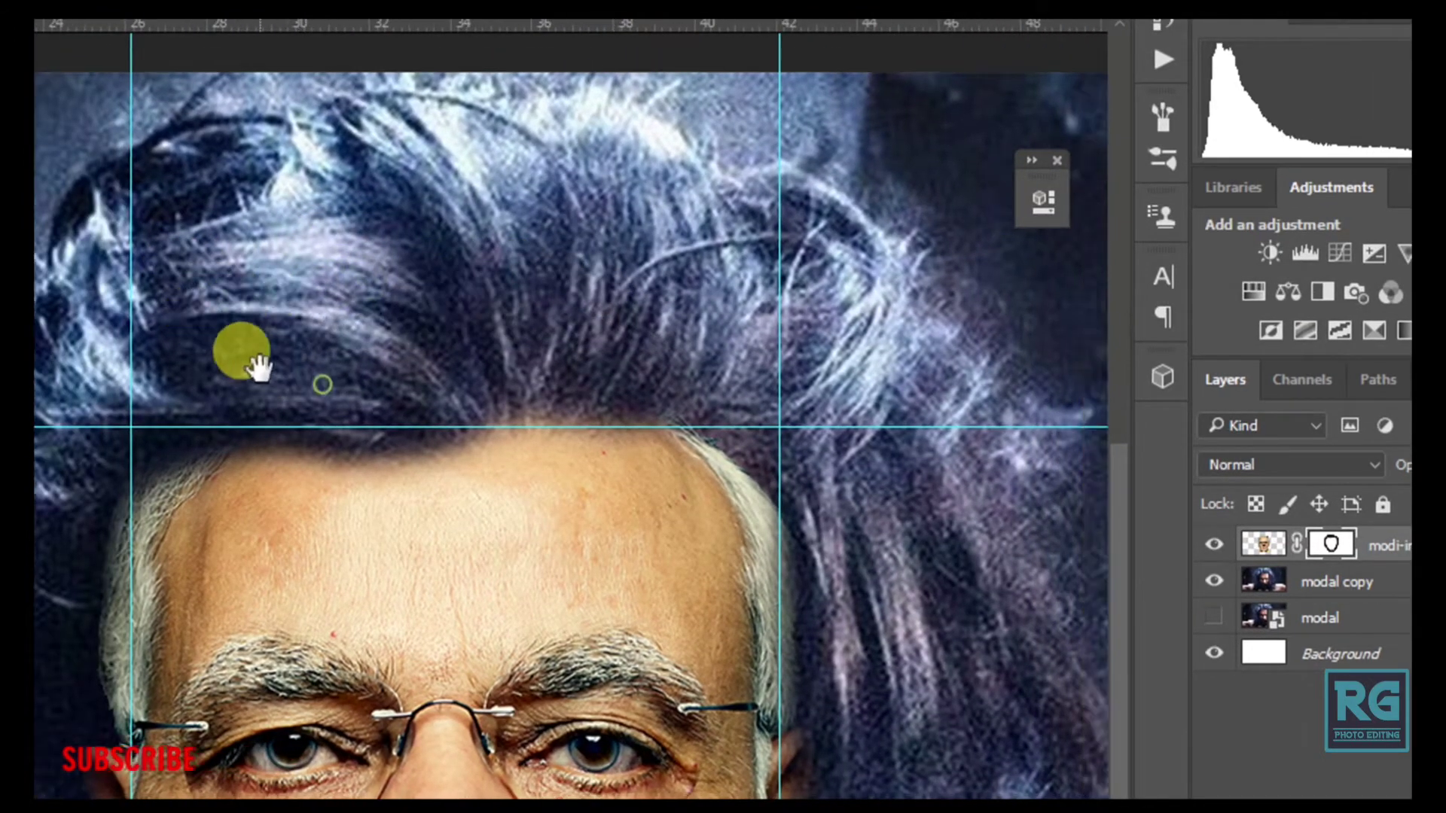
left_click_drag(258, 365, 245, 277)
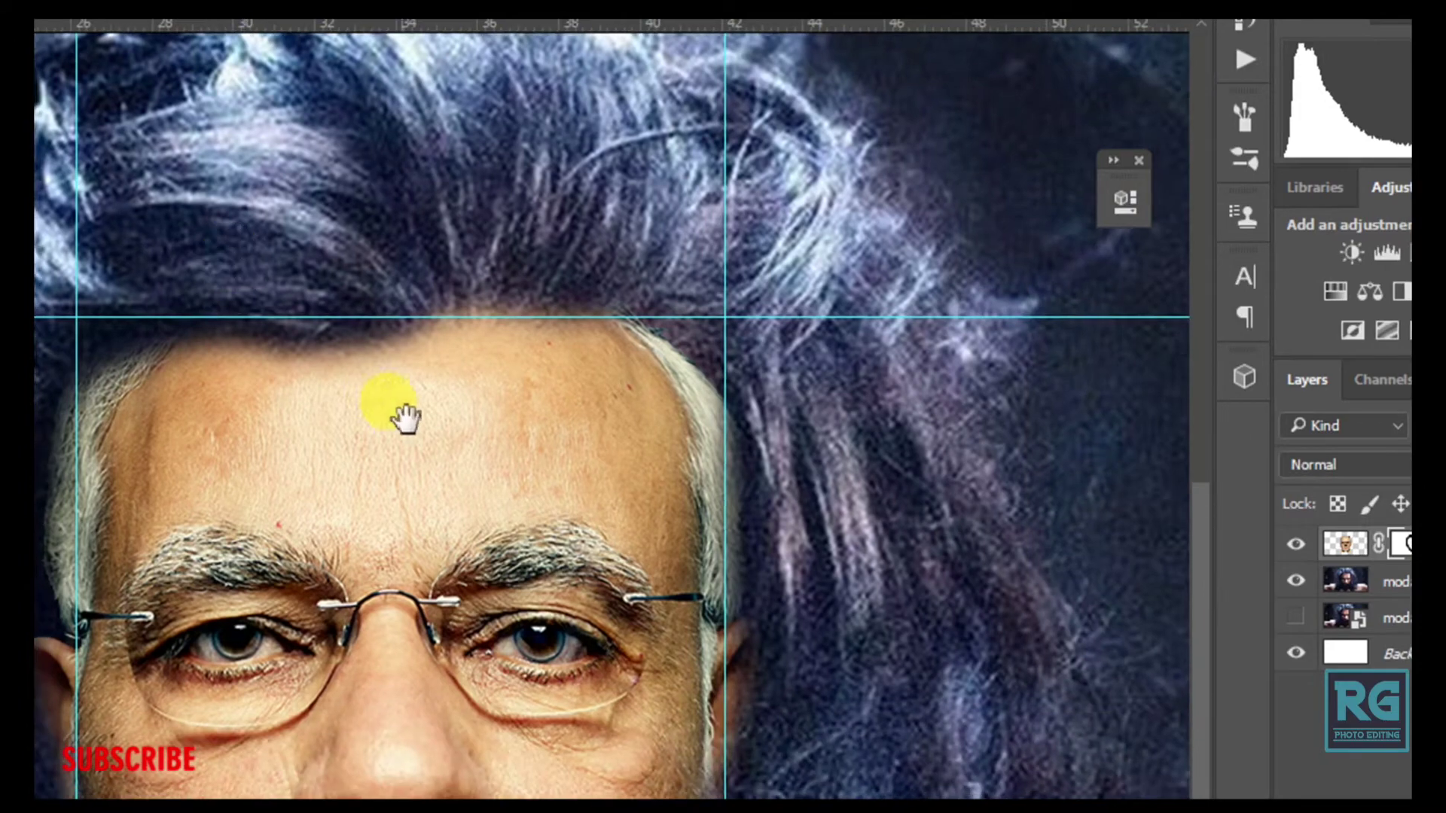
left_click_drag(404, 414, 413, 387)
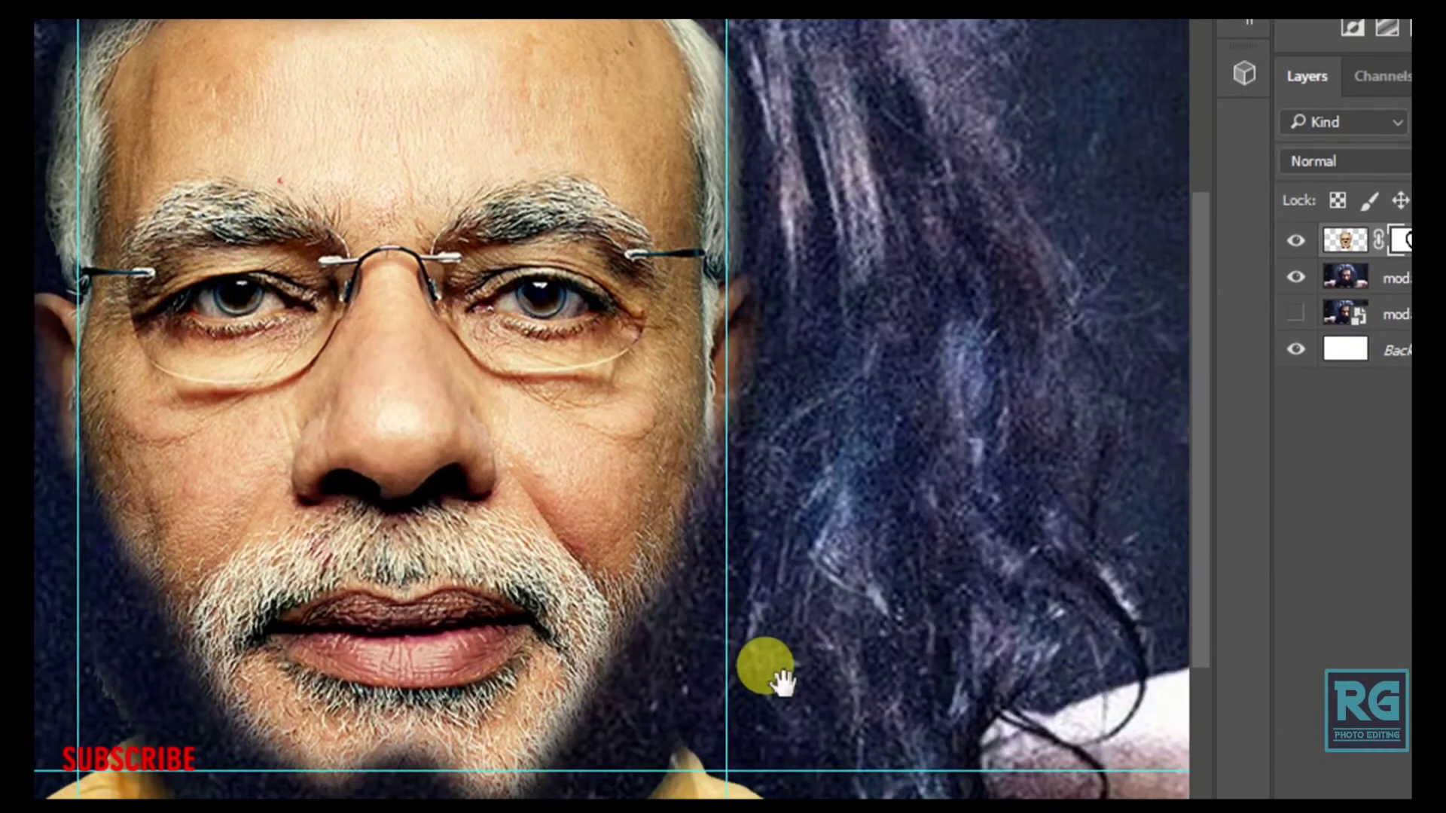
left_click_drag(783, 681, 774, 602)
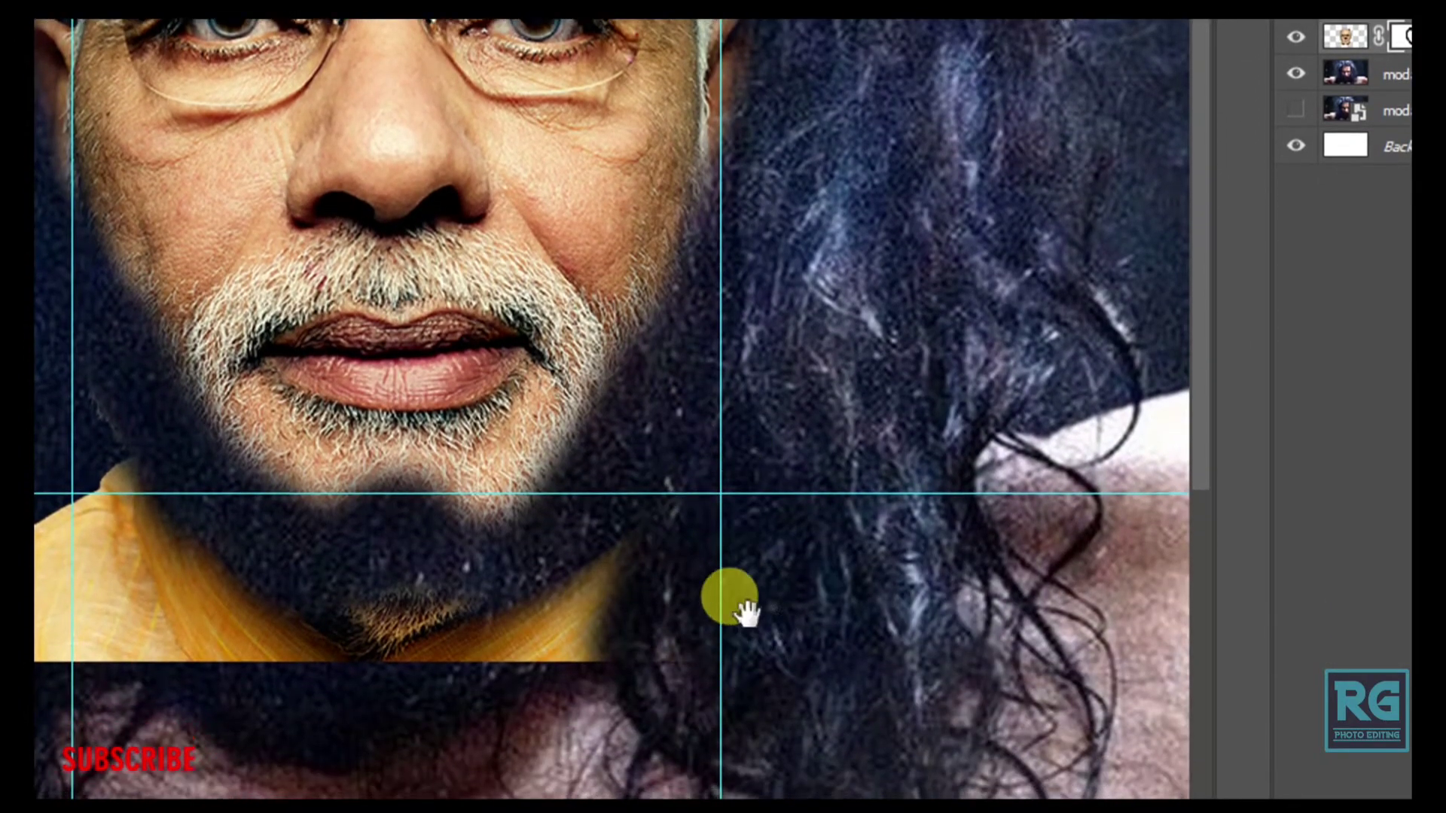
left_click_drag(745, 609, 778, 526)
left_click_drag(708, 440, 291, 521)
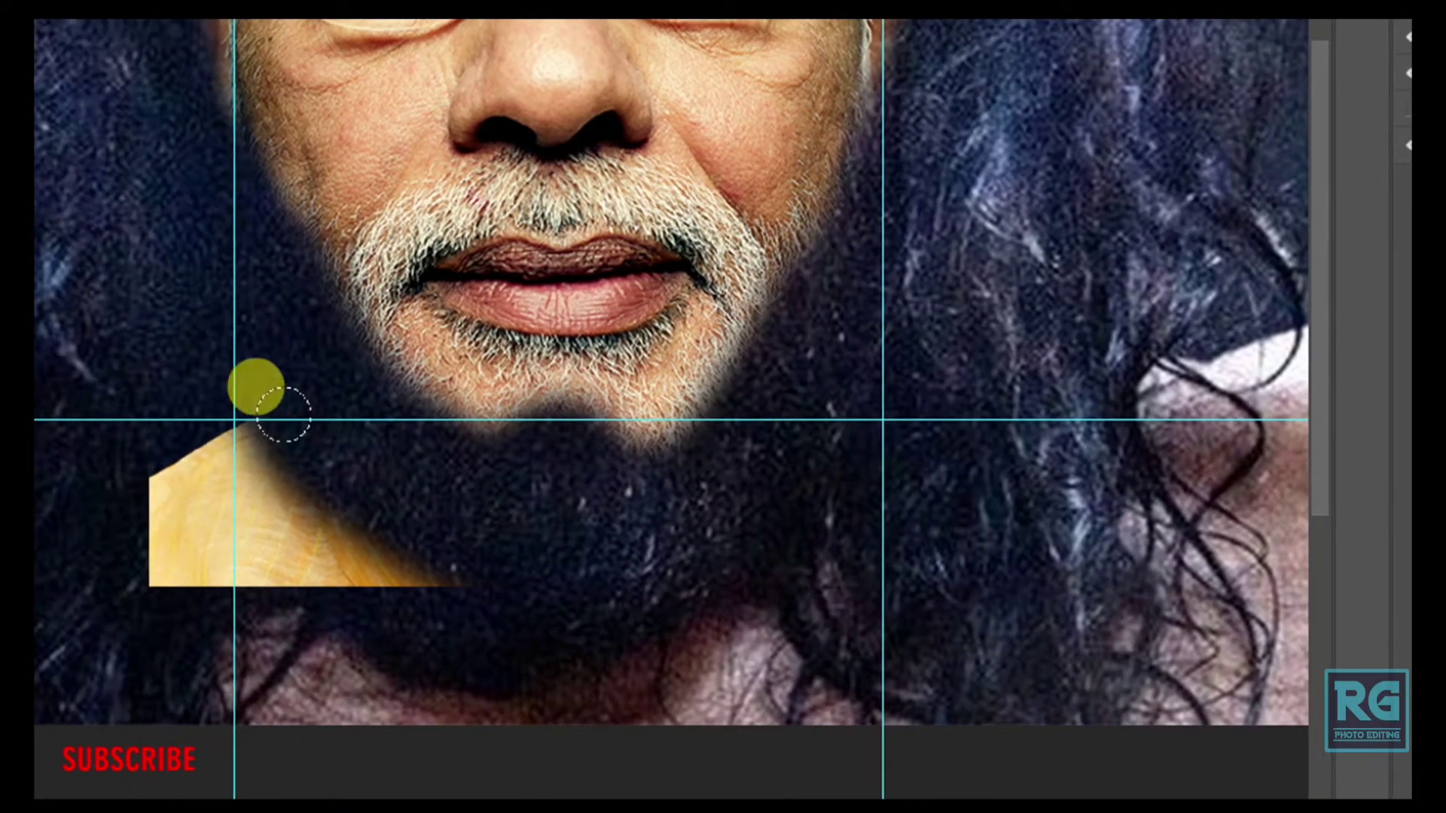
mouse_move(291, 521)
left_mouse_down()
mouse_move(397, 570)
mouse_move(223, 387)
left_mouse_up()
left_click_drag(311, 562, 278, 517)
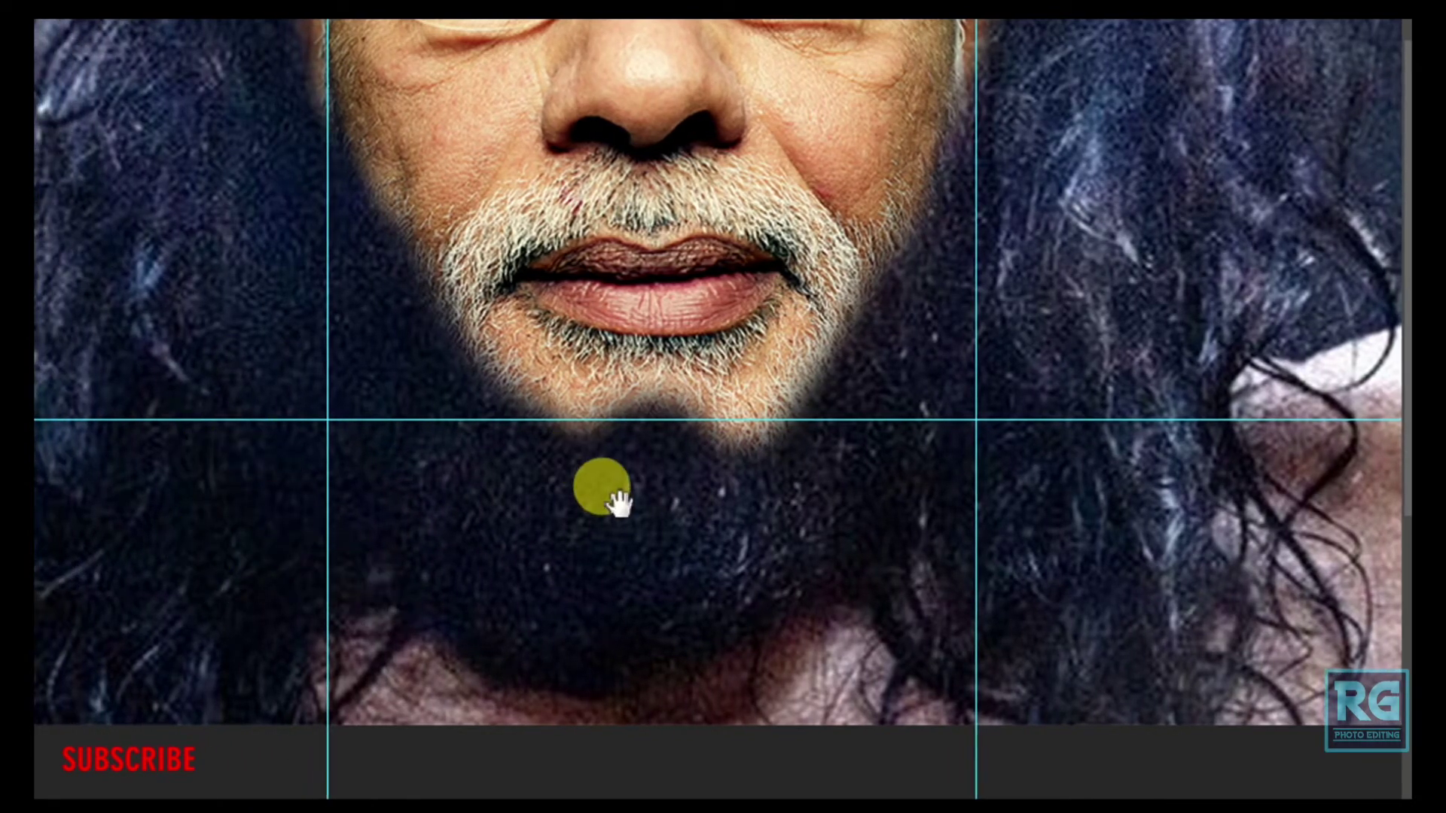
left_click_drag(603, 490, 623, 658)
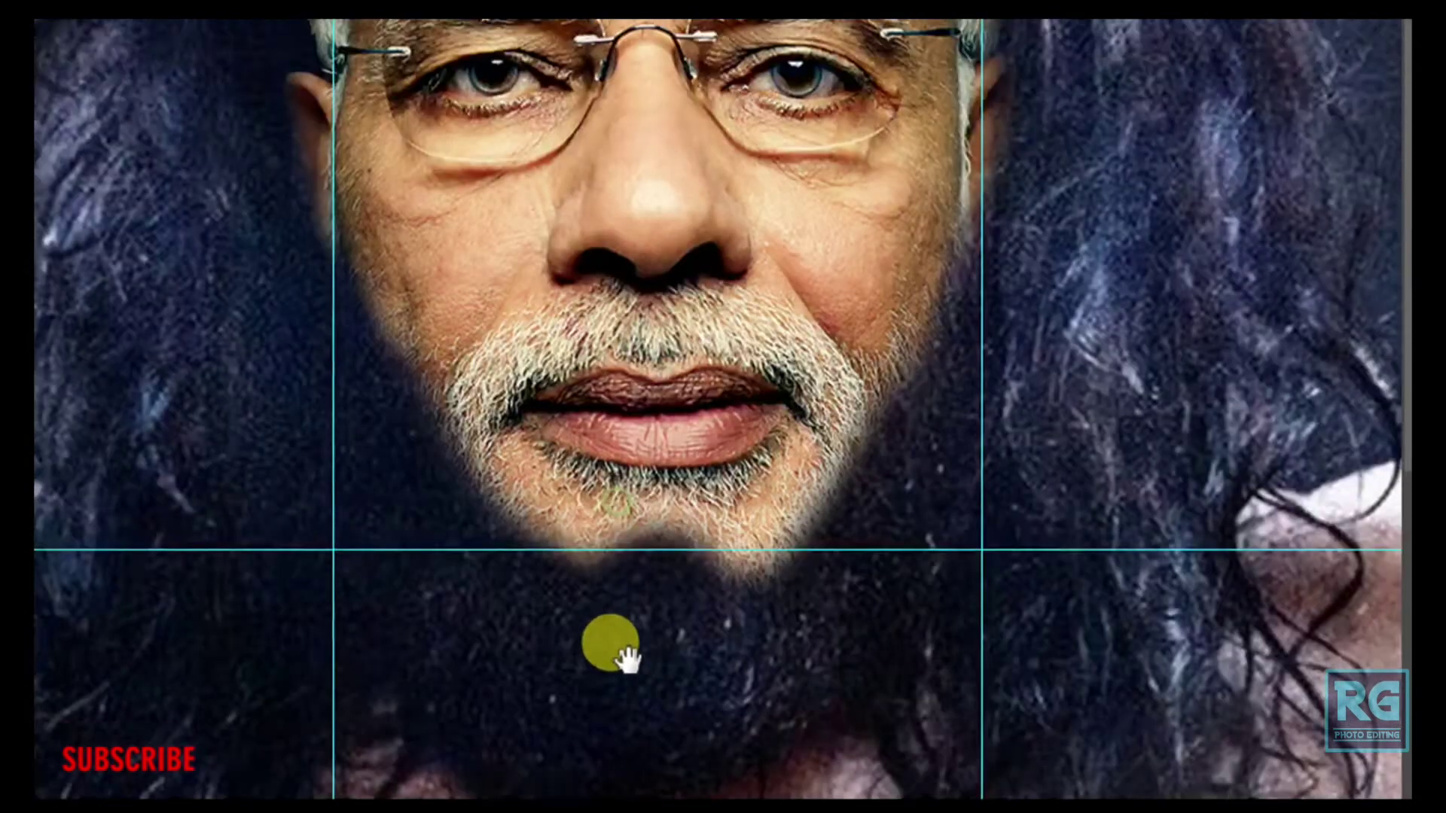
left_click_drag(429, 500, 435, 619)
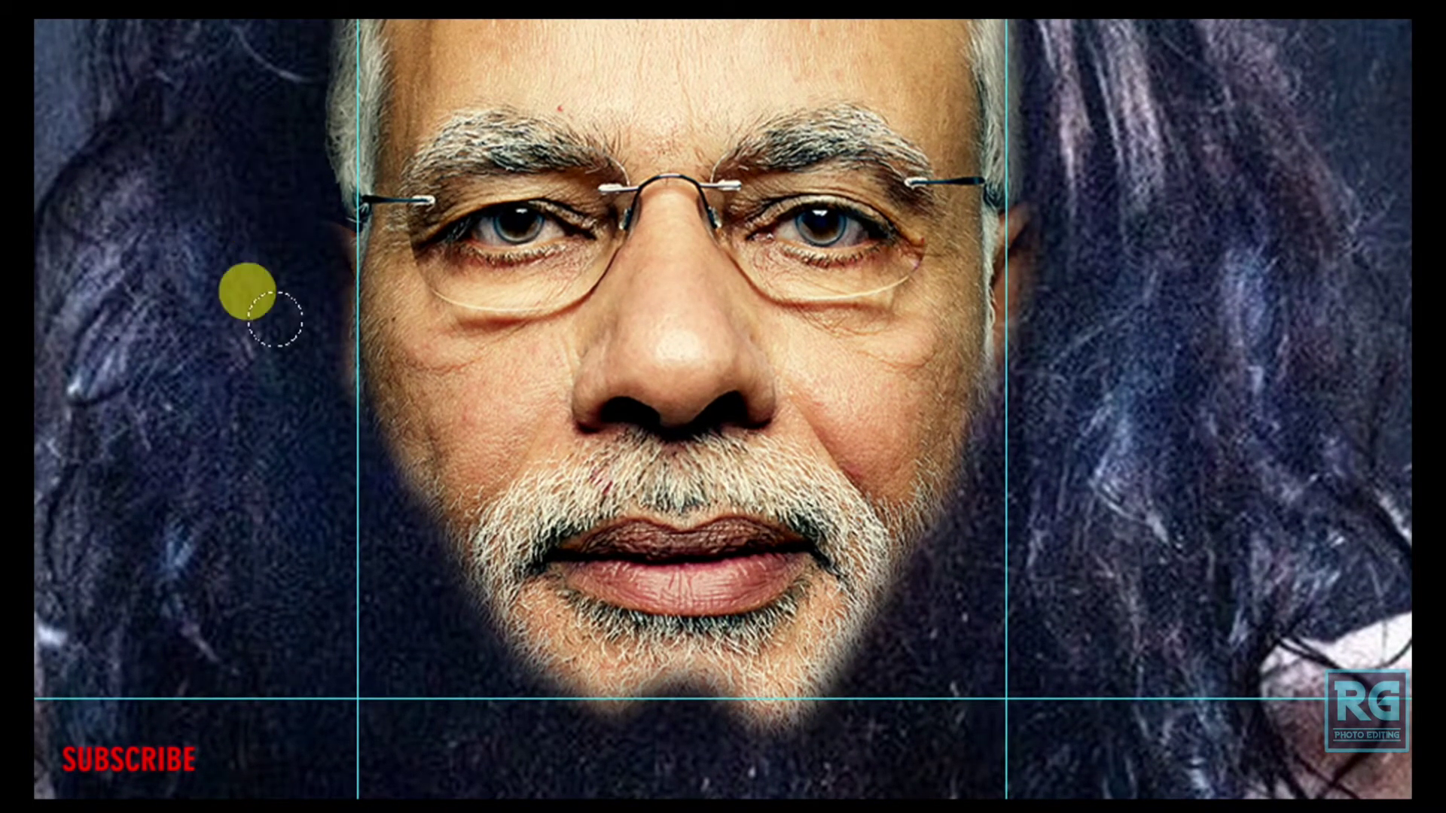
left_click_drag(326, 381, 259, 393)
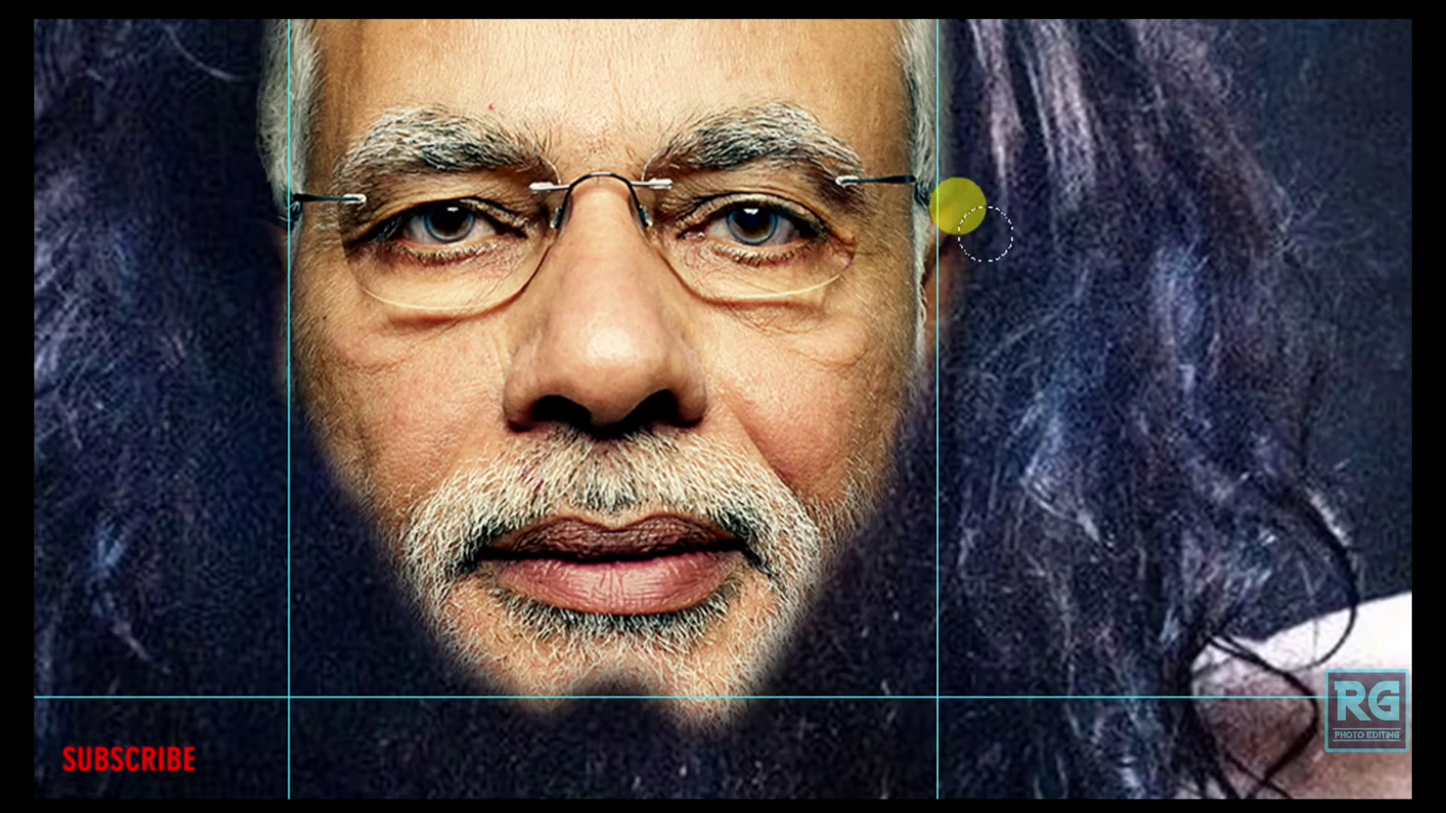
scroll(776, 143, "up", 5)
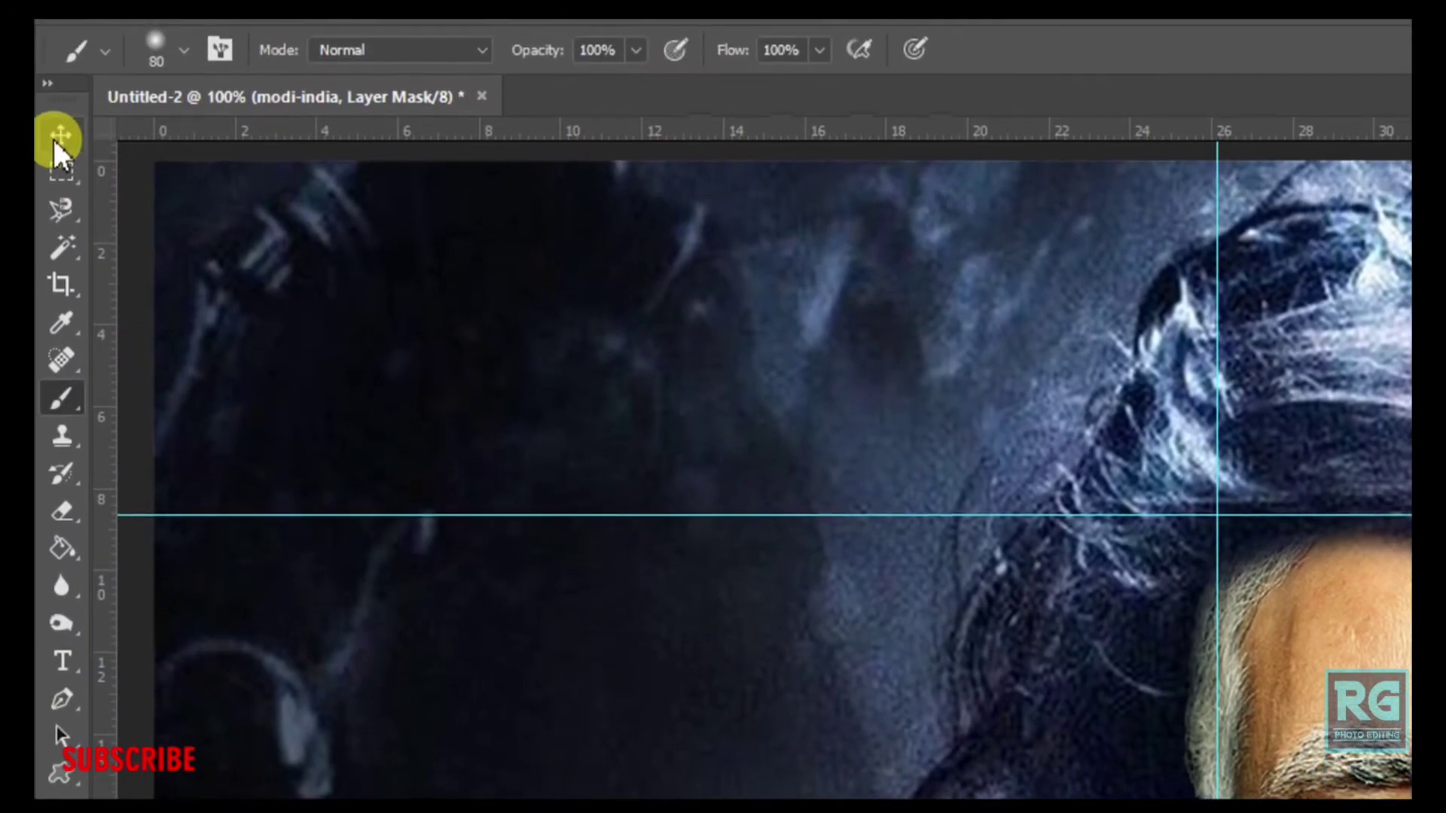
Move the vertical guide to the face's edge, duplicate the face layer, and remove the horizontal guide.
left_click(53, 138)
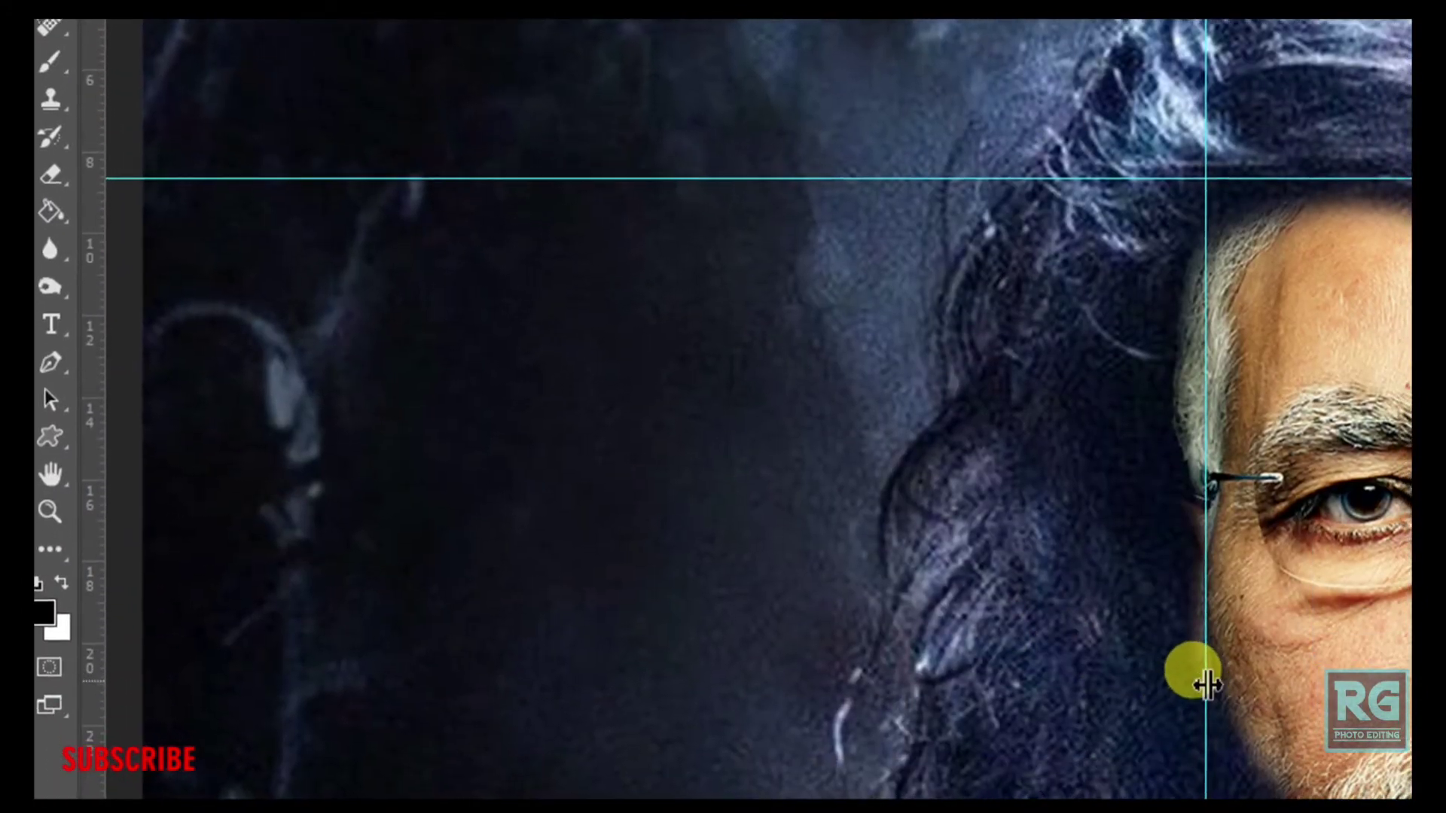
mouse_move(1205, 697)
left_mouse_down()
mouse_move(463, 601)
mouse_move(123, 517)
left_mouse_up()
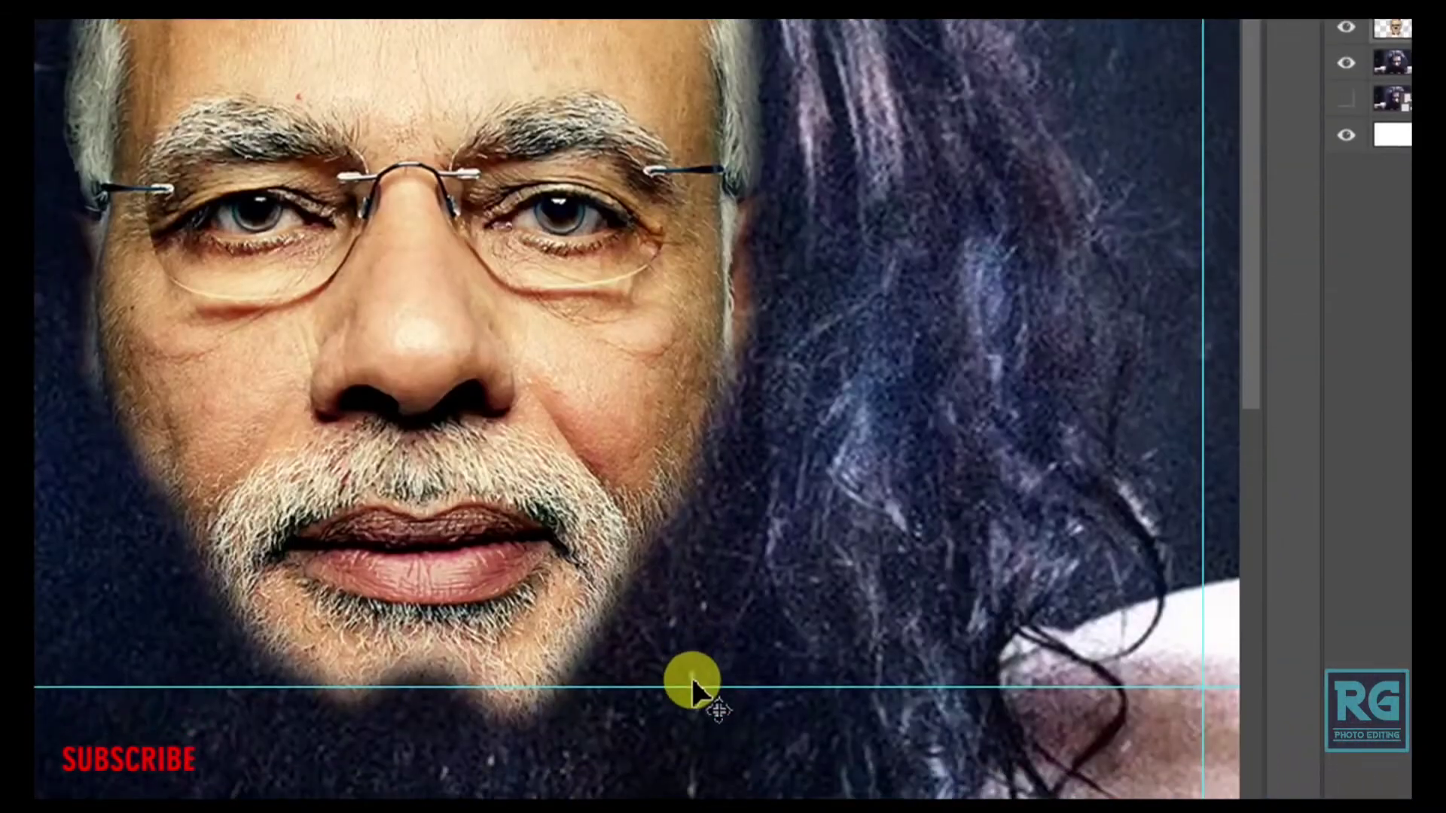
mouse_move(1197, 675)
left_mouse_down()
mouse_move(693, 681)
mouse_move(655, 136)
left_mouse_up()
key("ctrl+v")
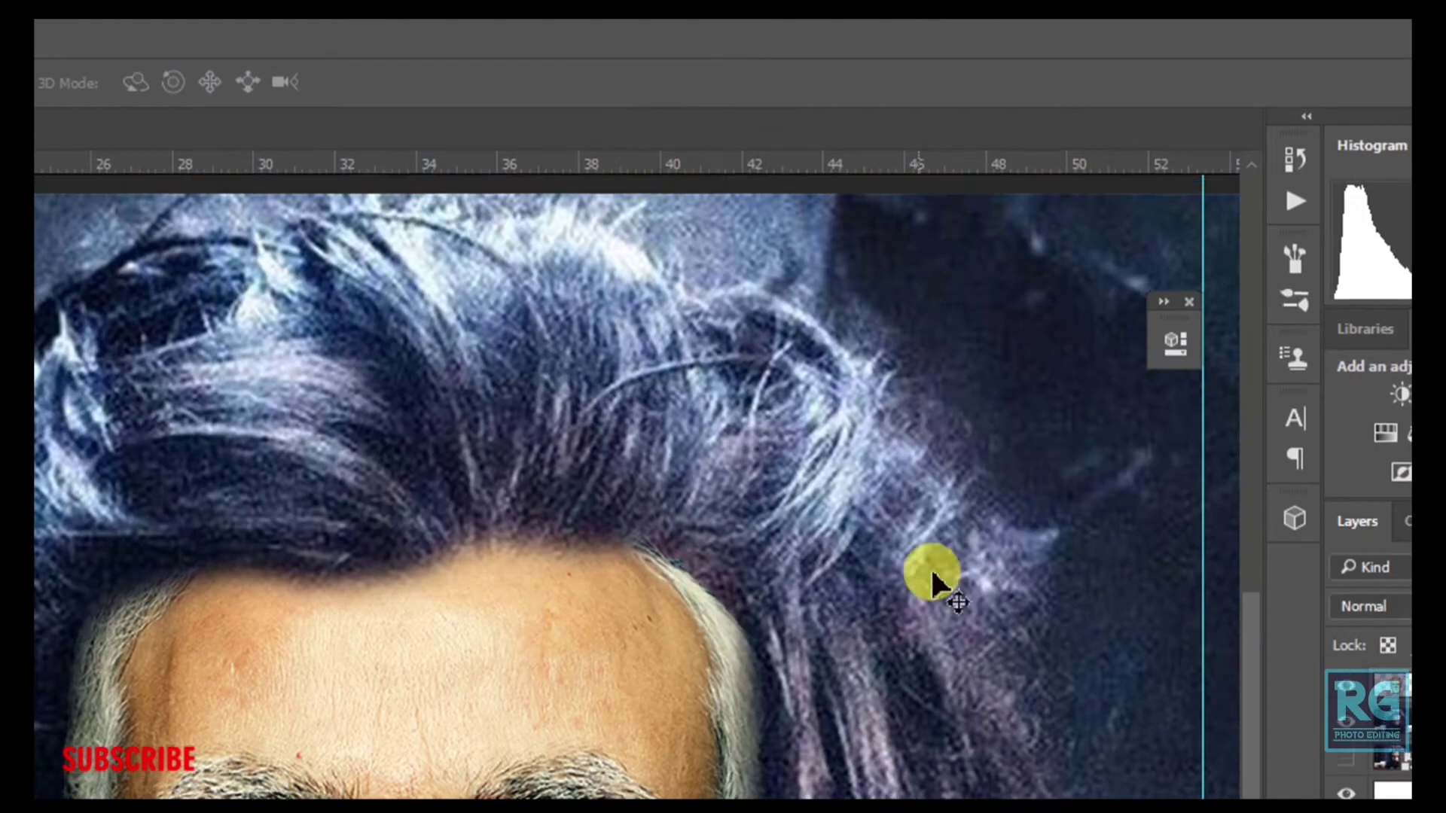
mouse_move(930, 574)
left_mouse_down()
mouse_move(117, 685)
mouse_move(71, 668)
left_mouse_up()
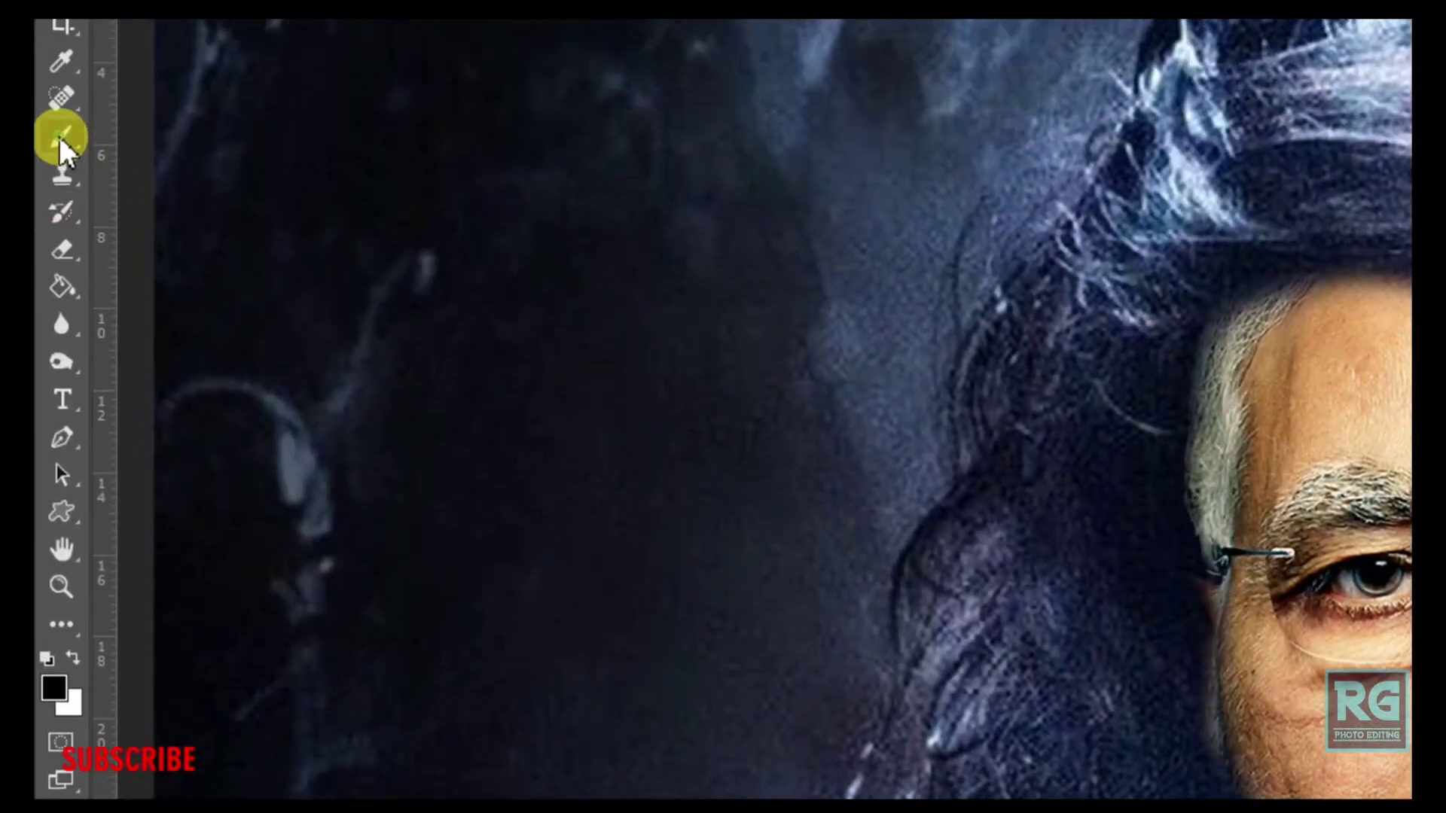
Brush hair back over the face's left and right temples.
right_click(59, 139)
left_click(110, 137)
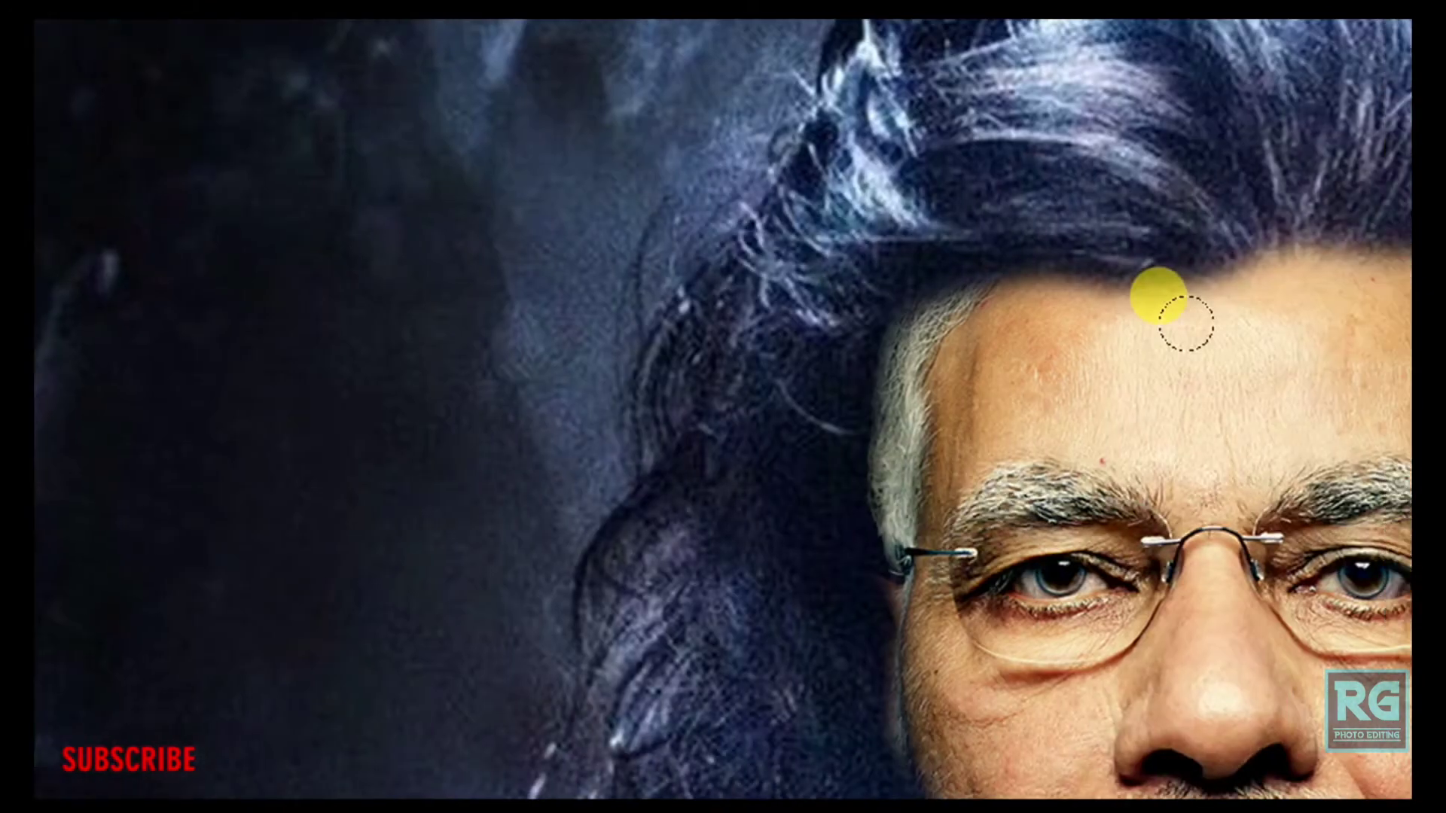
left_click_drag(854, 237, 795, 343)
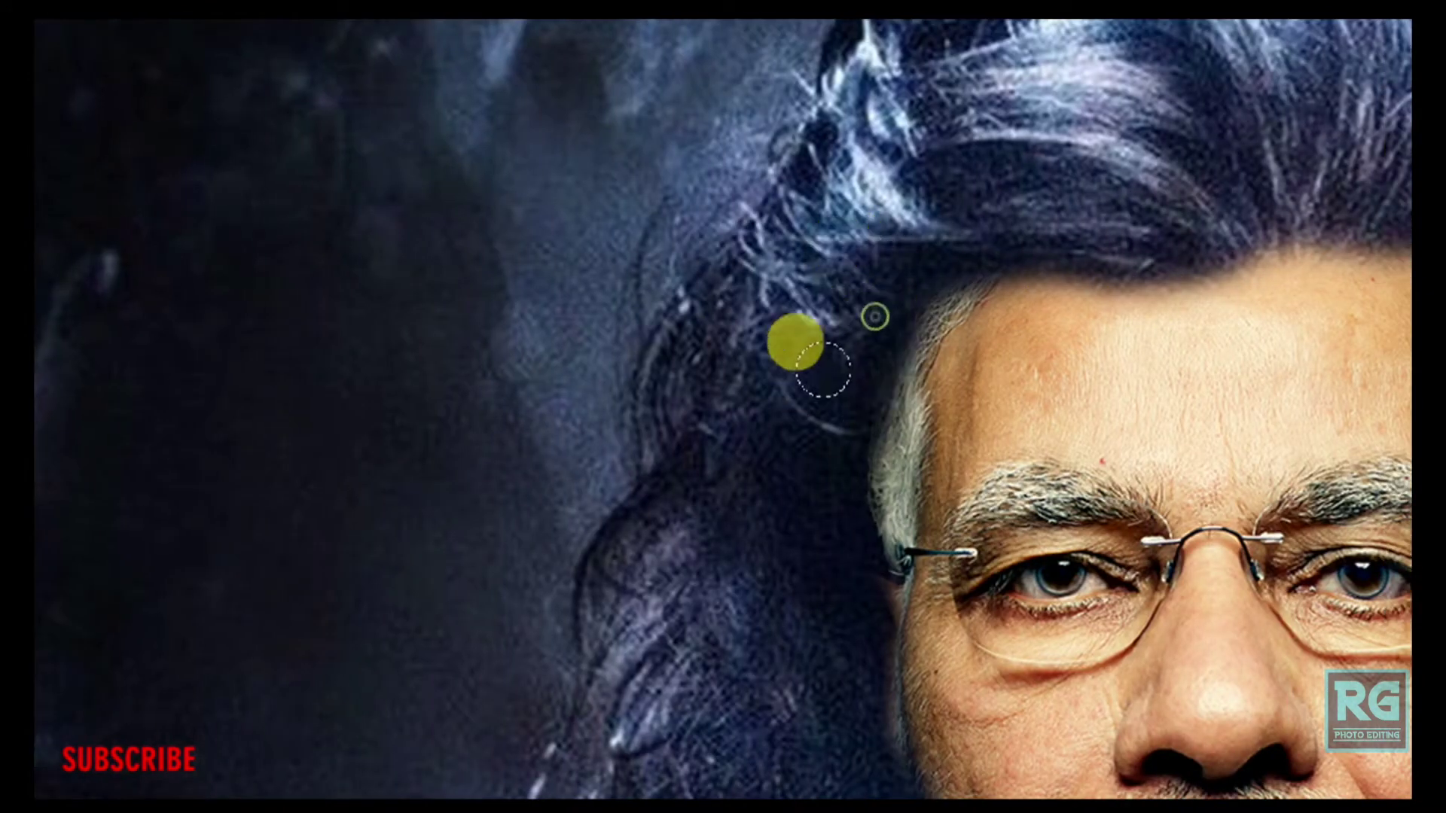
mouse_move(918, 301)
left_mouse_down()
mouse_move(875, 432)
mouse_move(878, 517)
mouse_move(913, 332)
mouse_move(903, 431)
left_mouse_up()
scroll(1255, 297, "right", 2)
scroll(1110, 219, "right", 3)
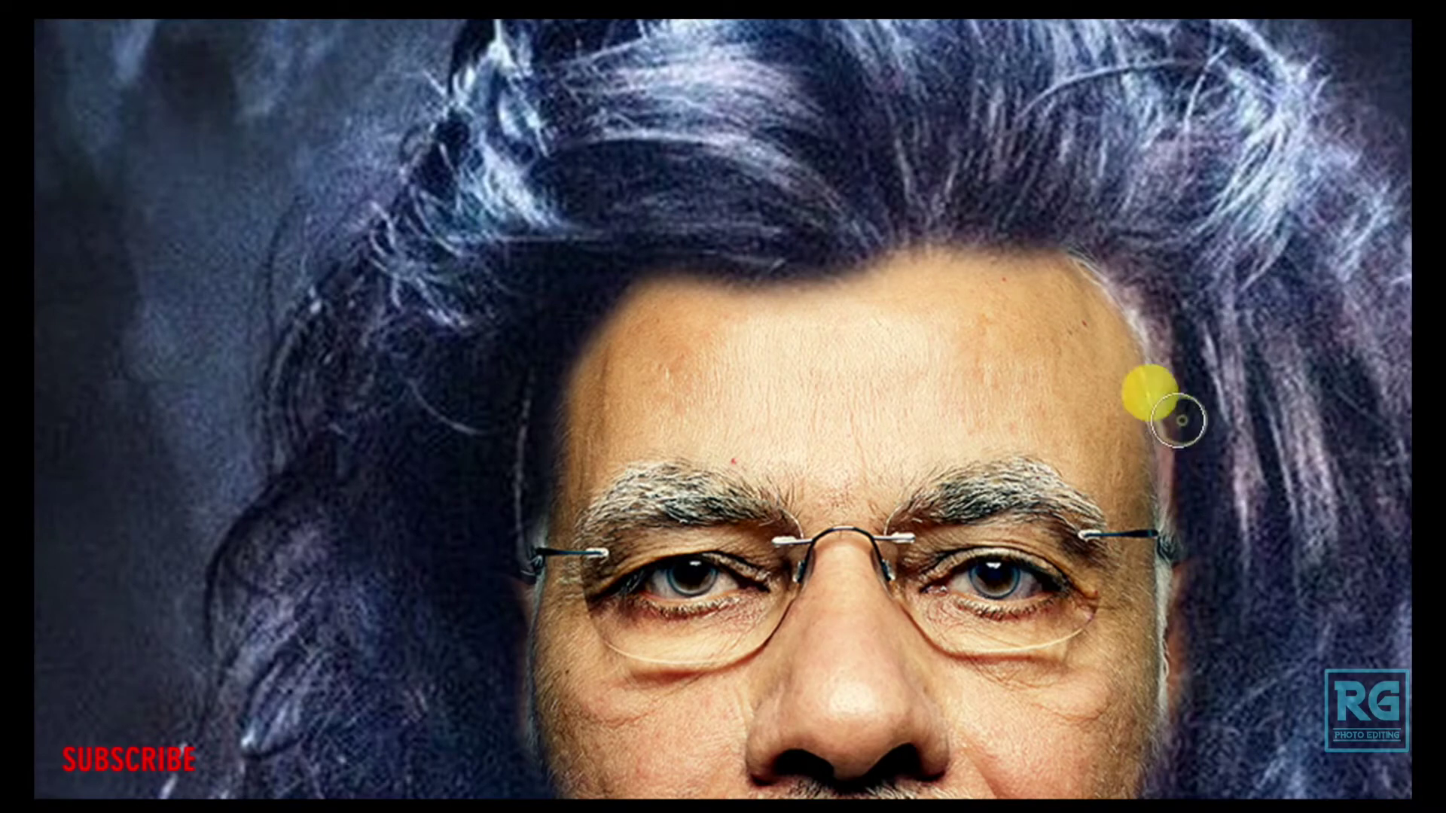
left_click_drag(1181, 419, 1186, 578)
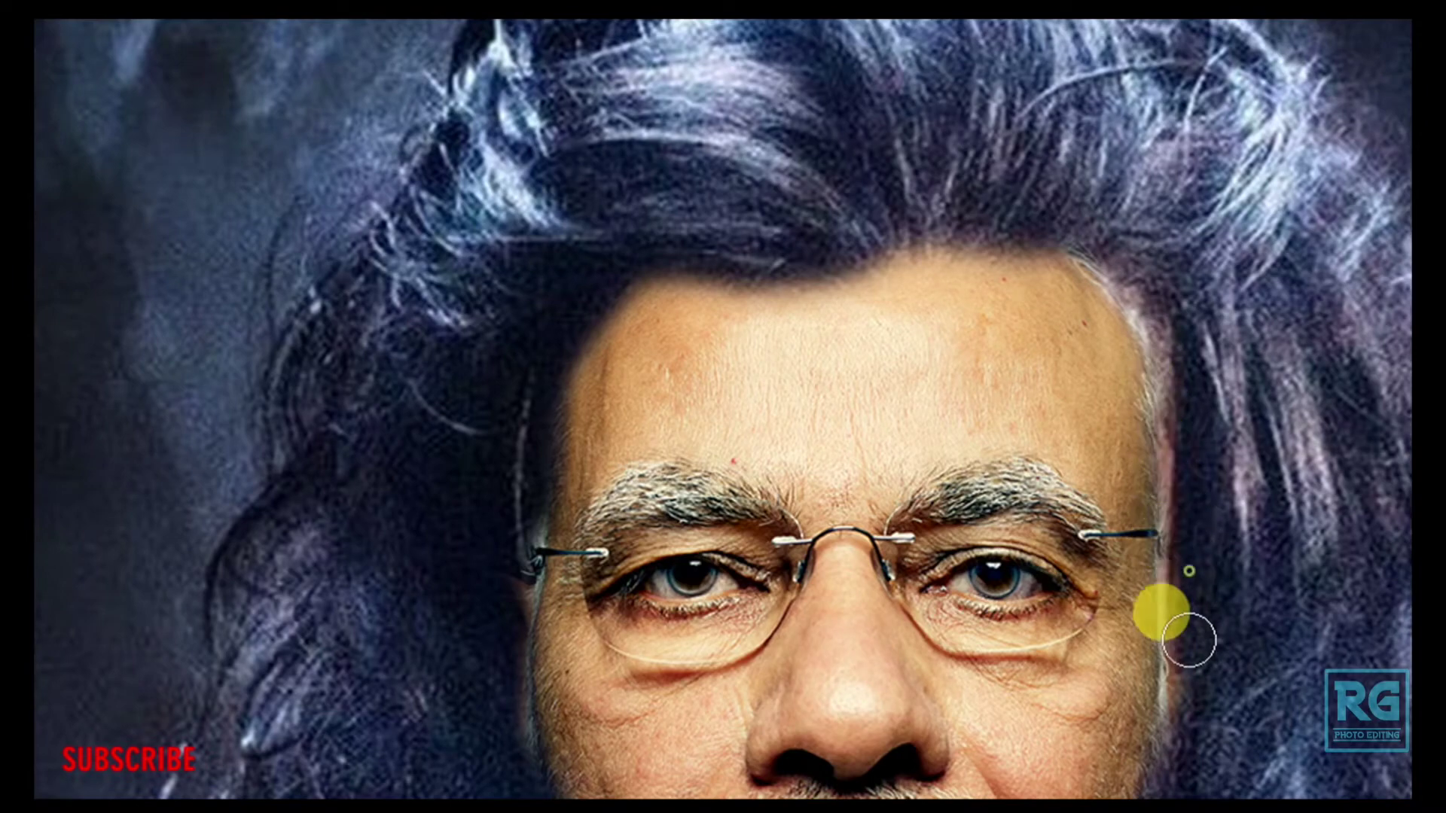
scroll(1186, 640, "down", 1)
scroll(1182, 639, "down", 4)
scroll(1001, 655, "down", 1)
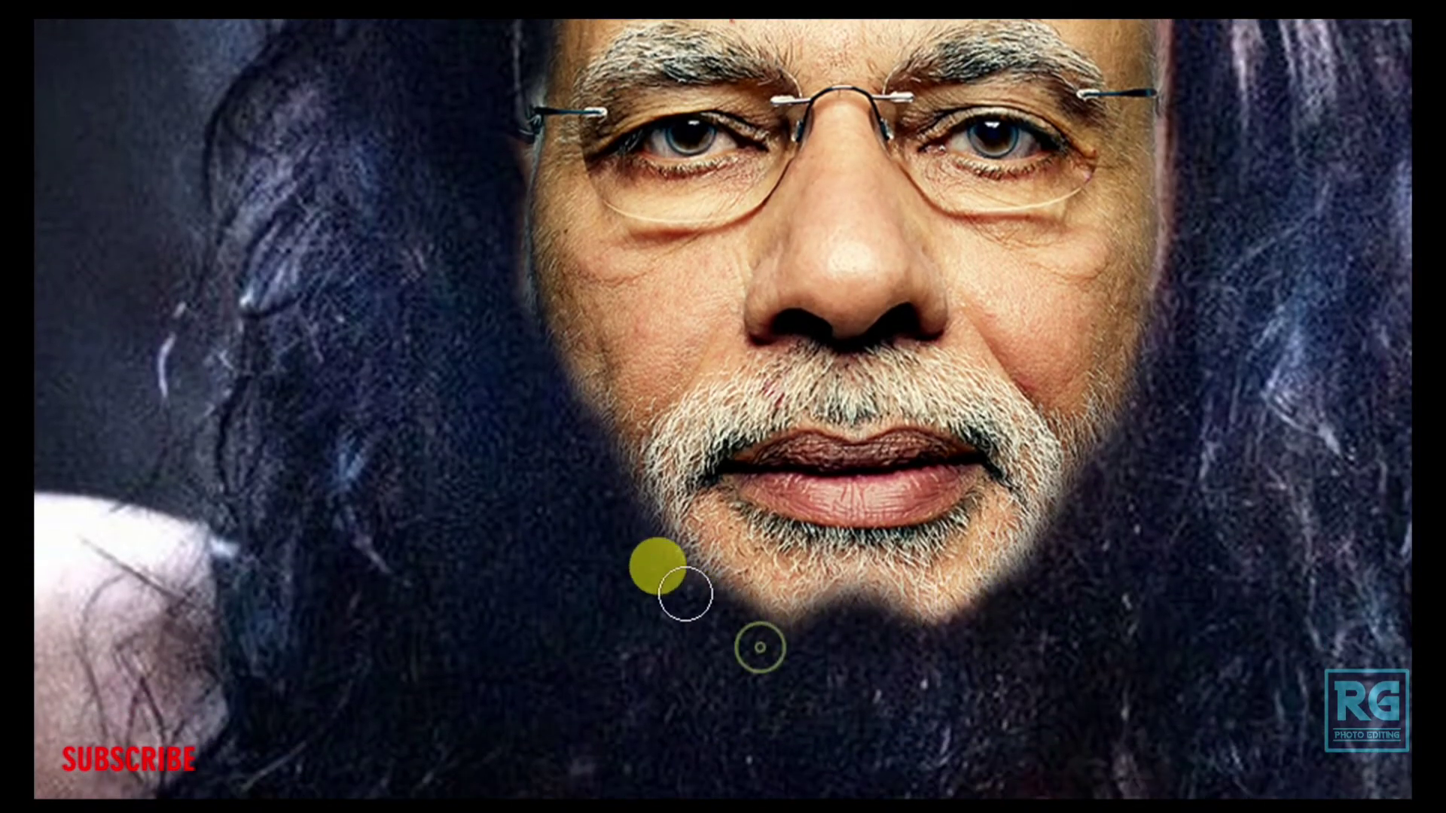
scroll(674, 573, "up", 1)
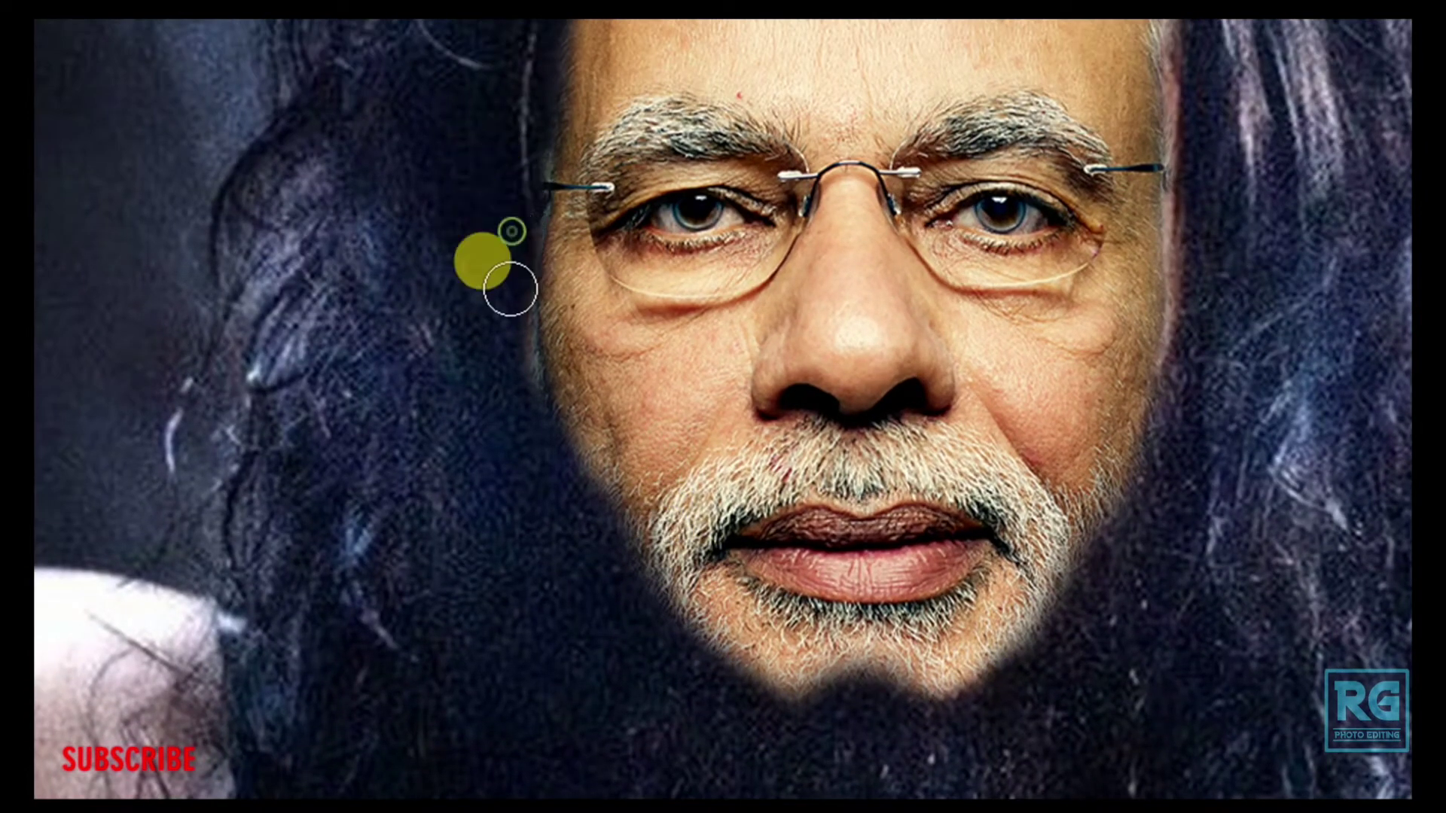
scroll(527, 452, "up", 2)
scroll(553, 538, "up", 1)
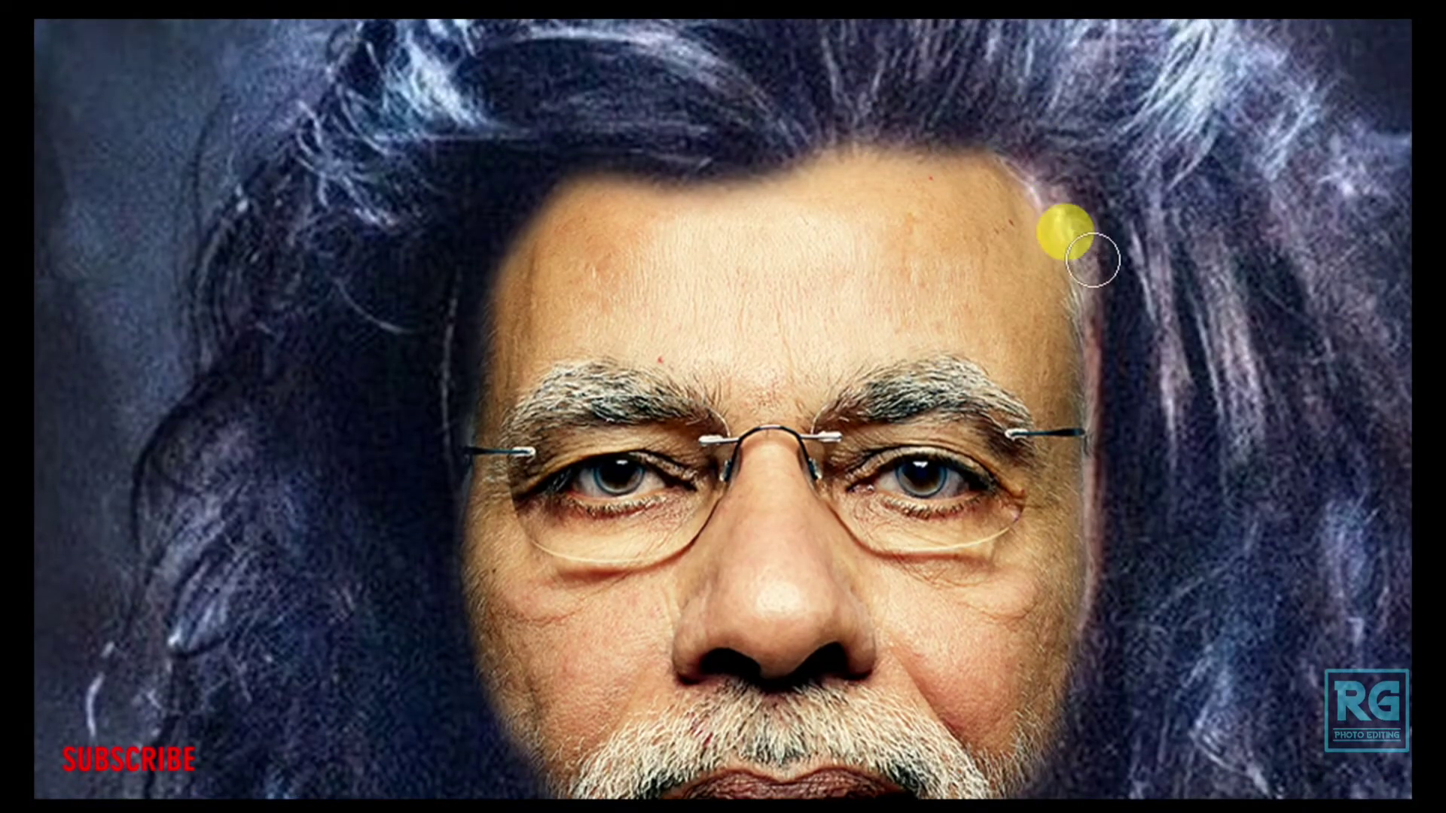
scroll(659, 135, "up", 1)
scroll(1120, 582, "down", 3)
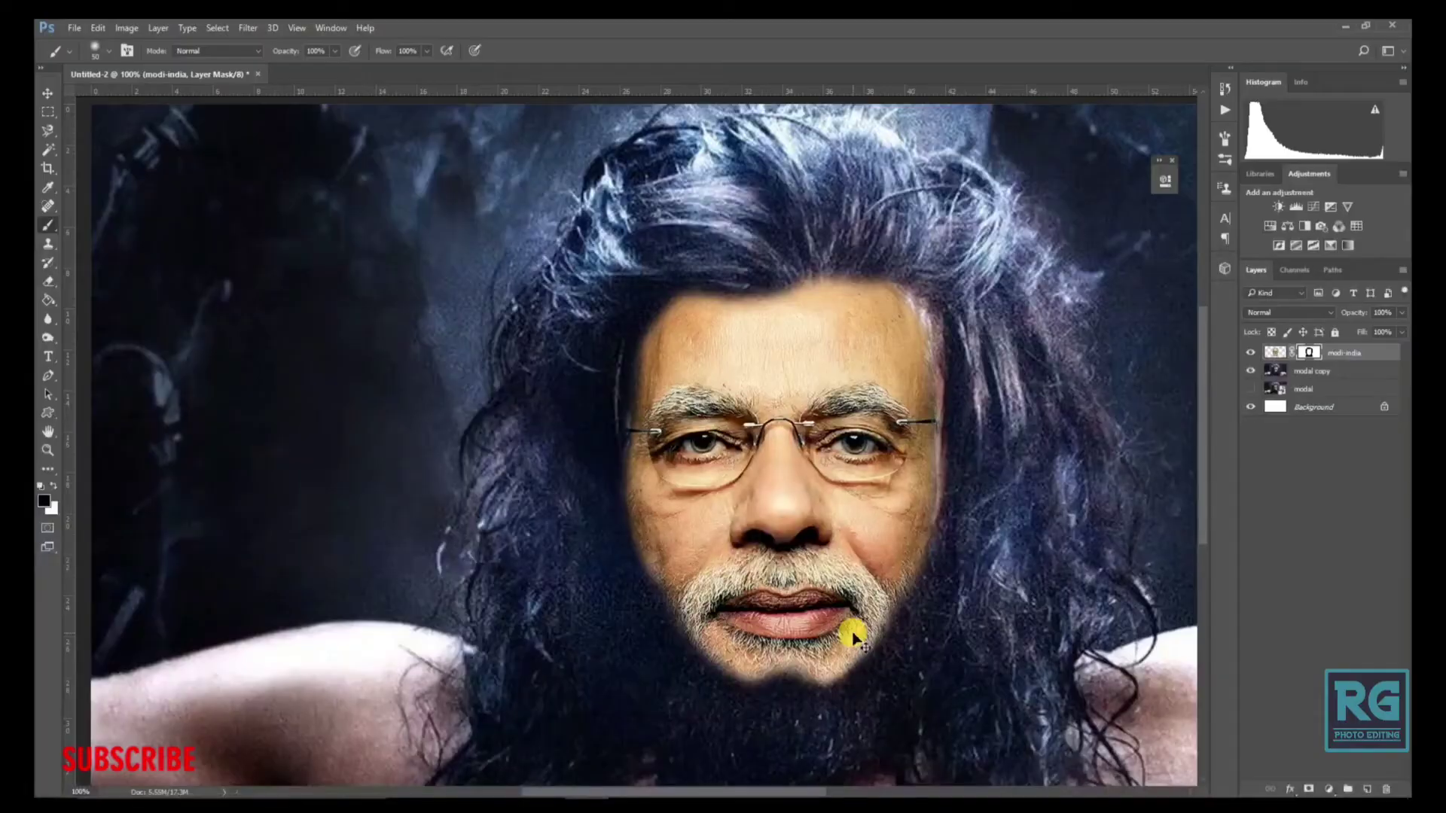
scroll(842, 627, "down", 2)
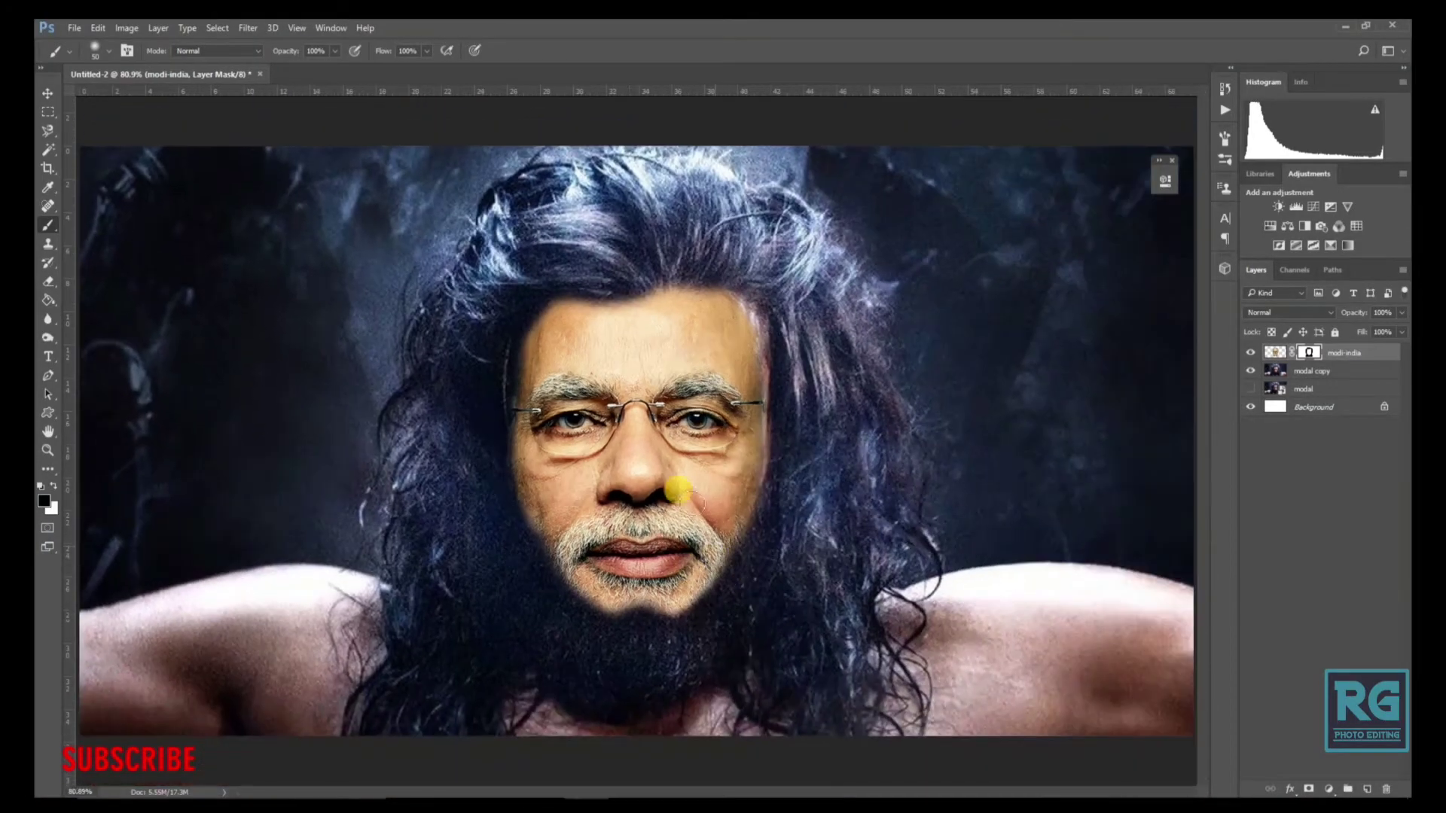
Set the Burn Tool to Midtones at 80% exposure and darken the moustache hair.
left_click(47, 94)
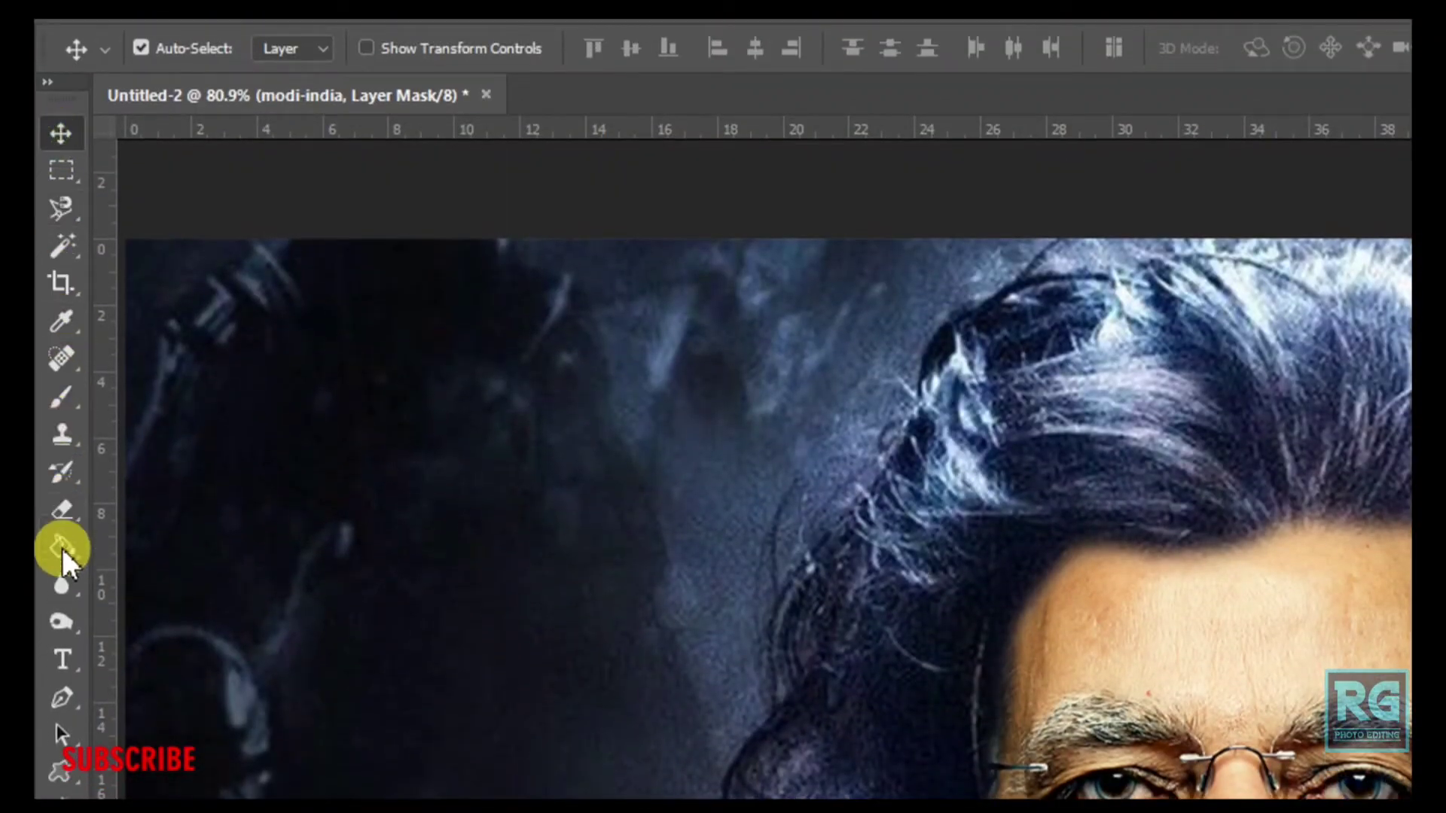
left_click_drag(65, 623, 164, 649)
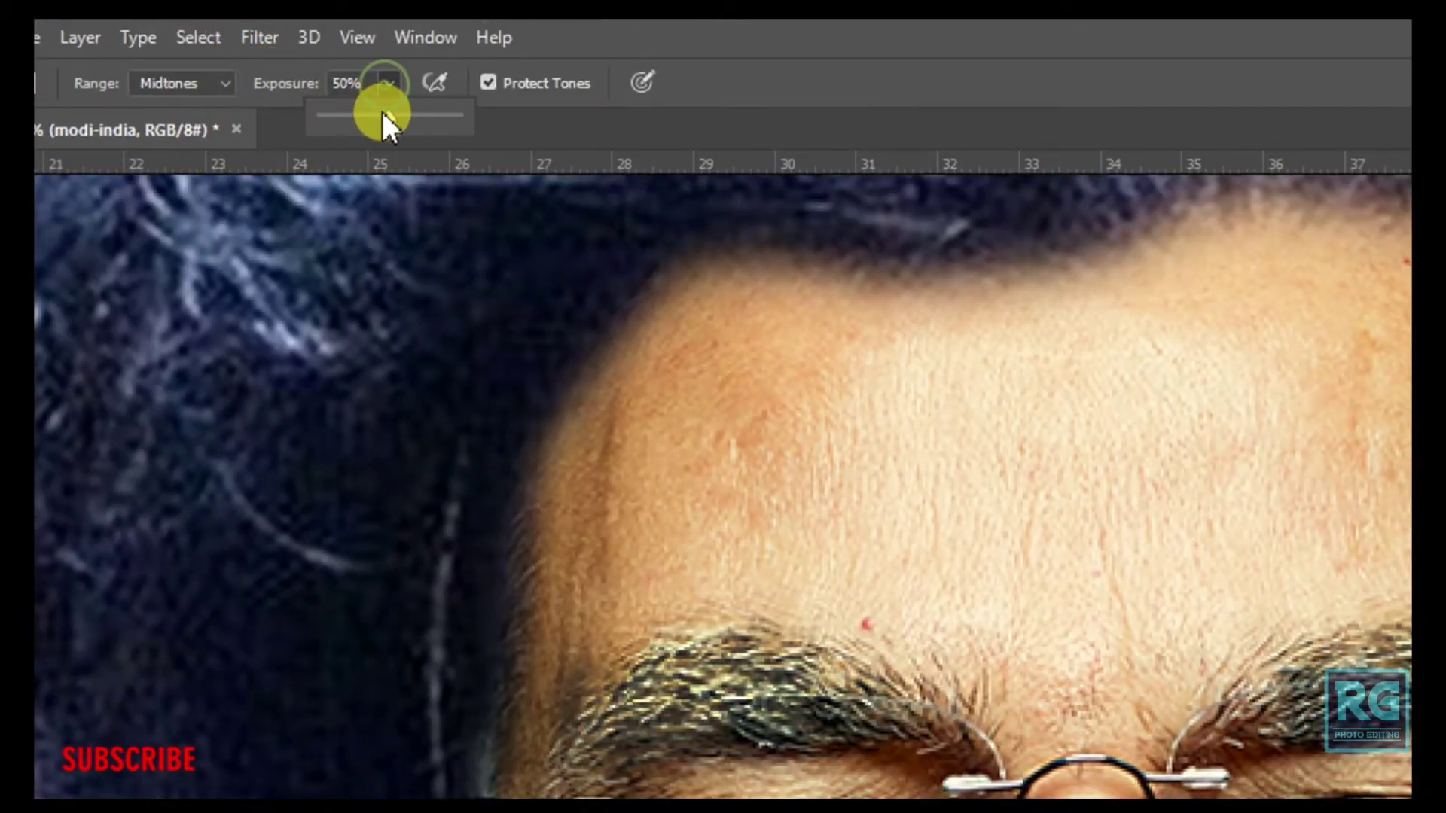
left_click_drag(405, 115, 429, 119)
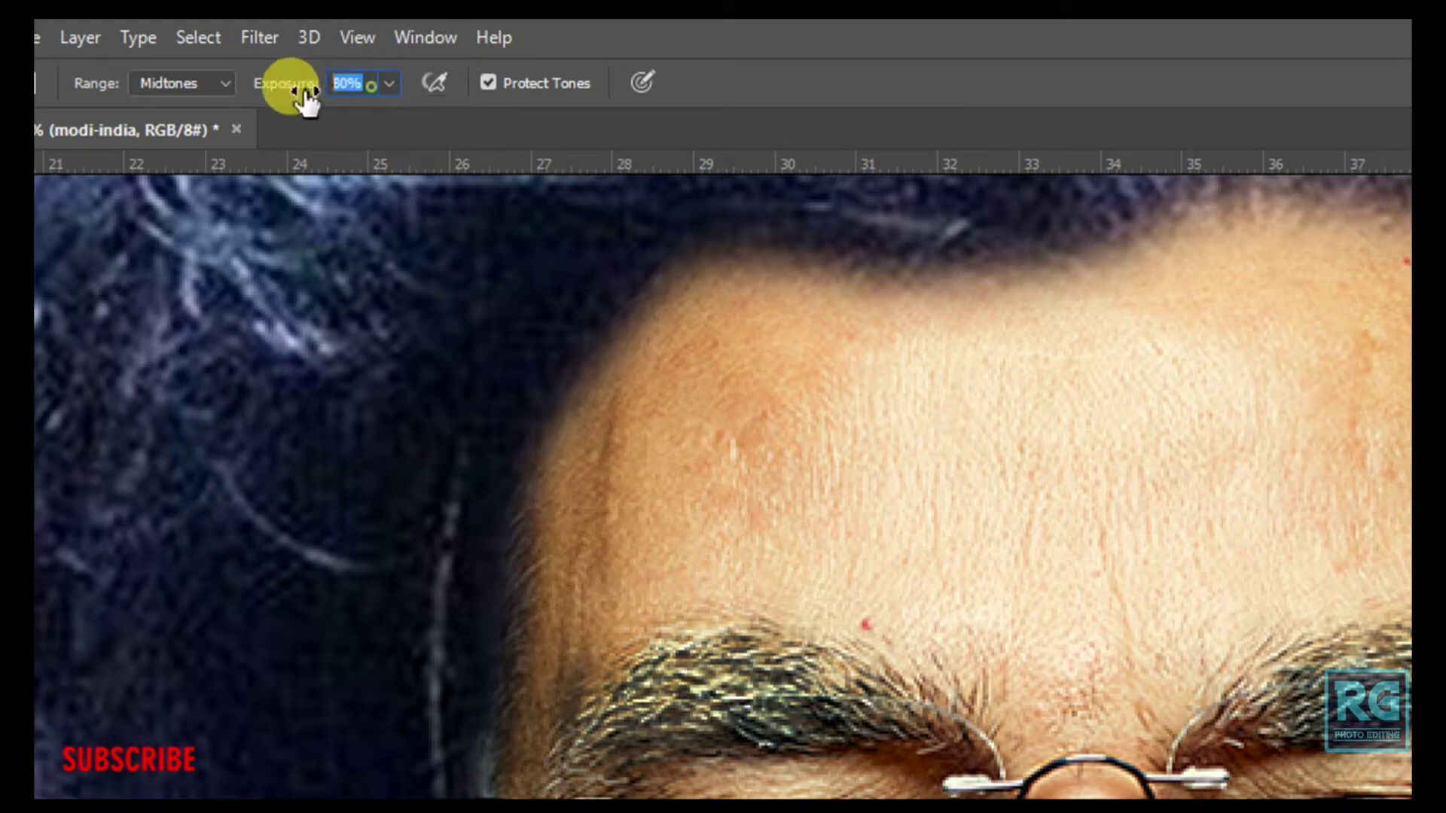
left_click(389, 84)
left_click_drag(1024, 775, 956, 331)
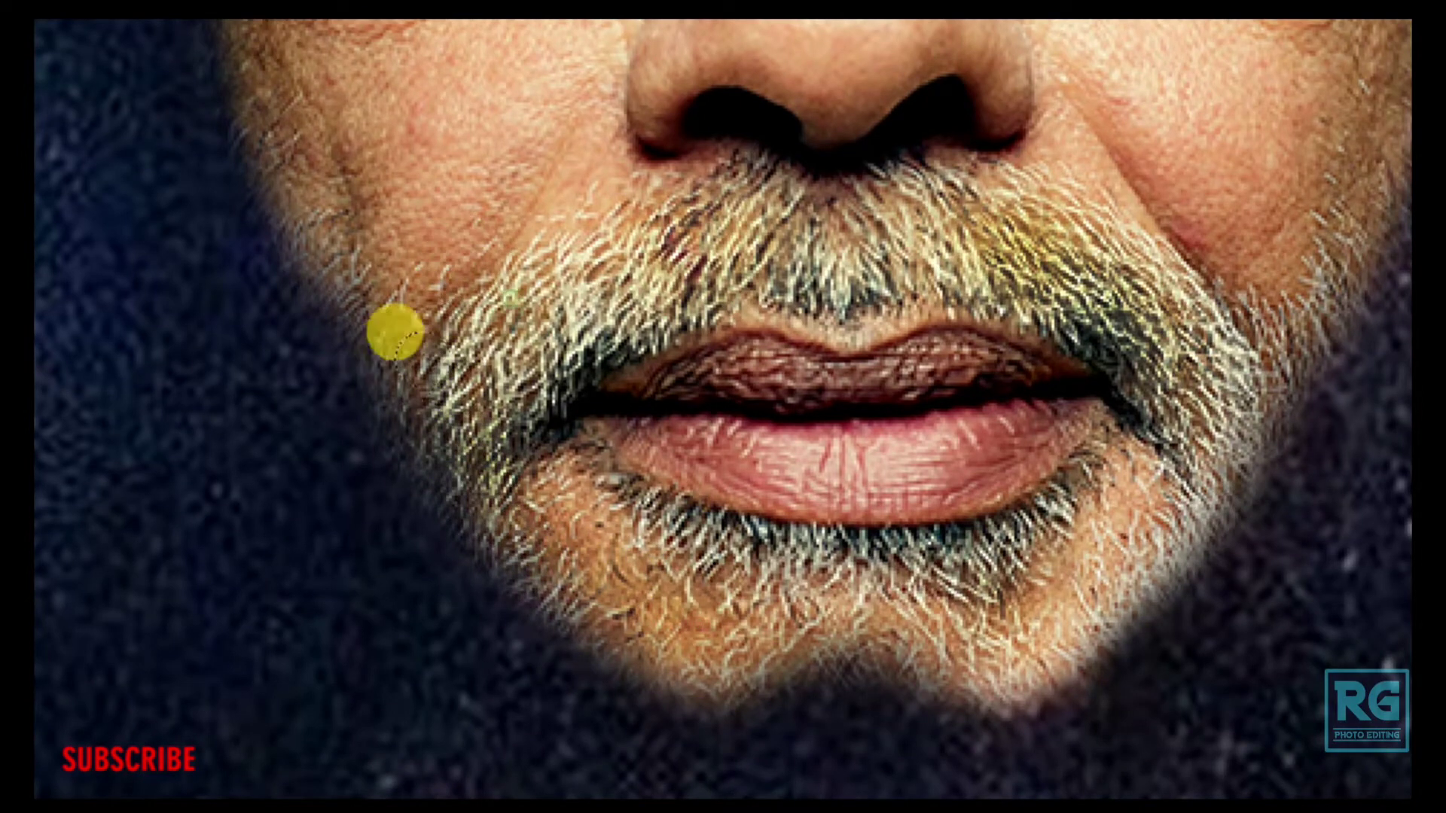
mouse_move(394, 329)
left_mouse_down()
mouse_move(710, 200)
mouse_move(1094, 235)
left_mouse_up()
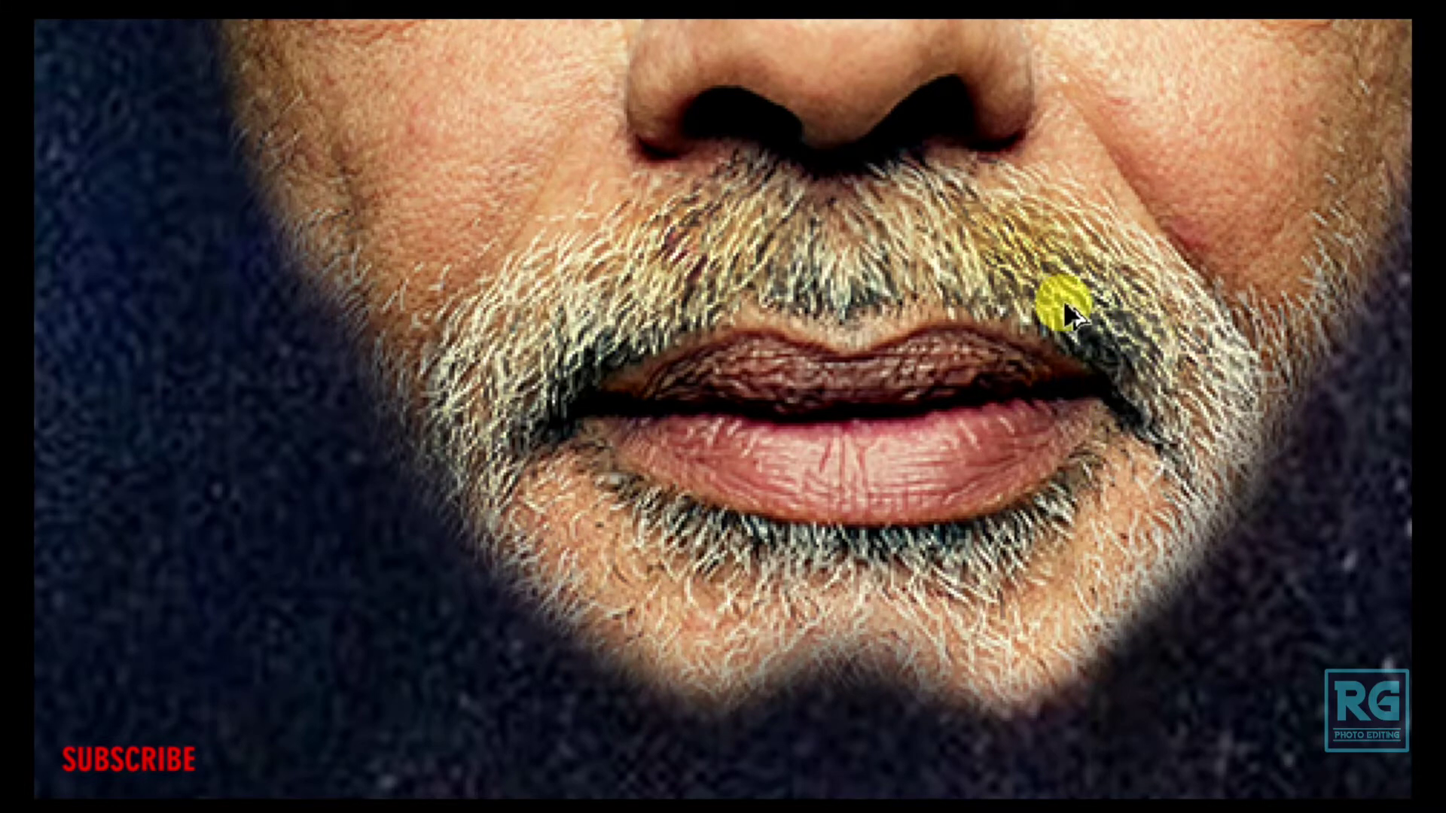
left_click_drag(987, 290, 998, 410)
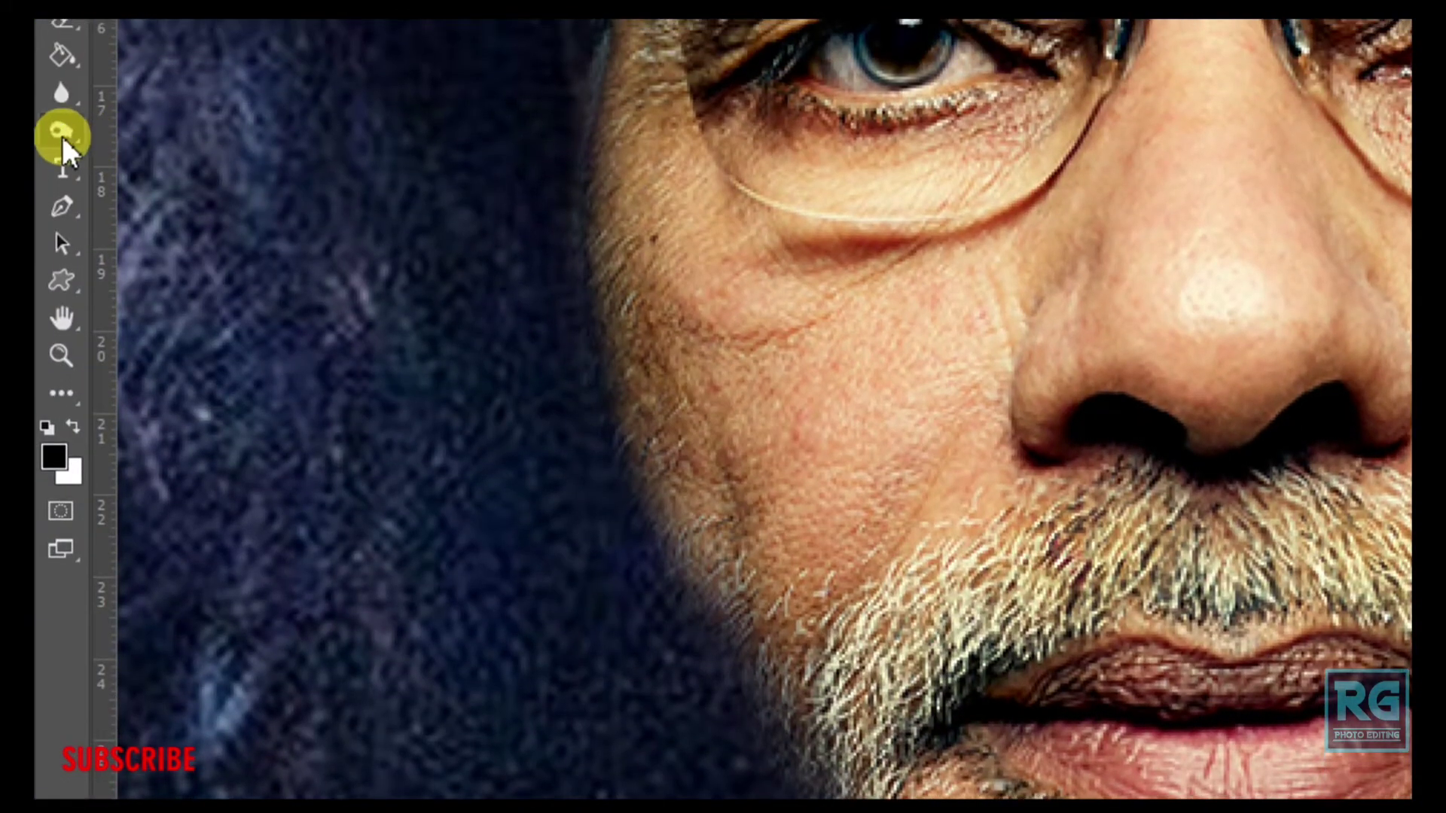
Use the Sponge Tool to desaturate the beard toward grey-white.
right_click(62, 137)
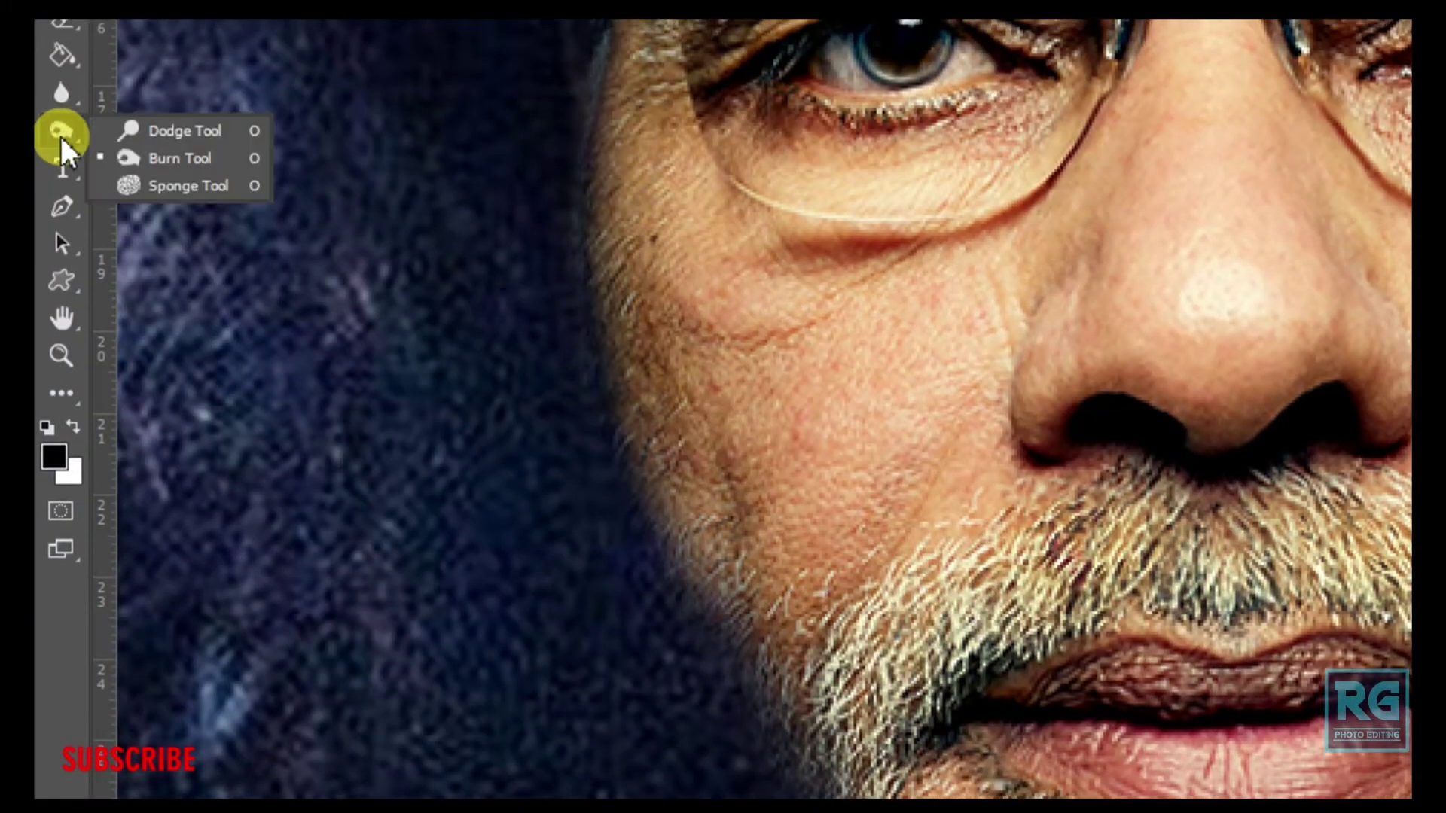
left_click(164, 183)
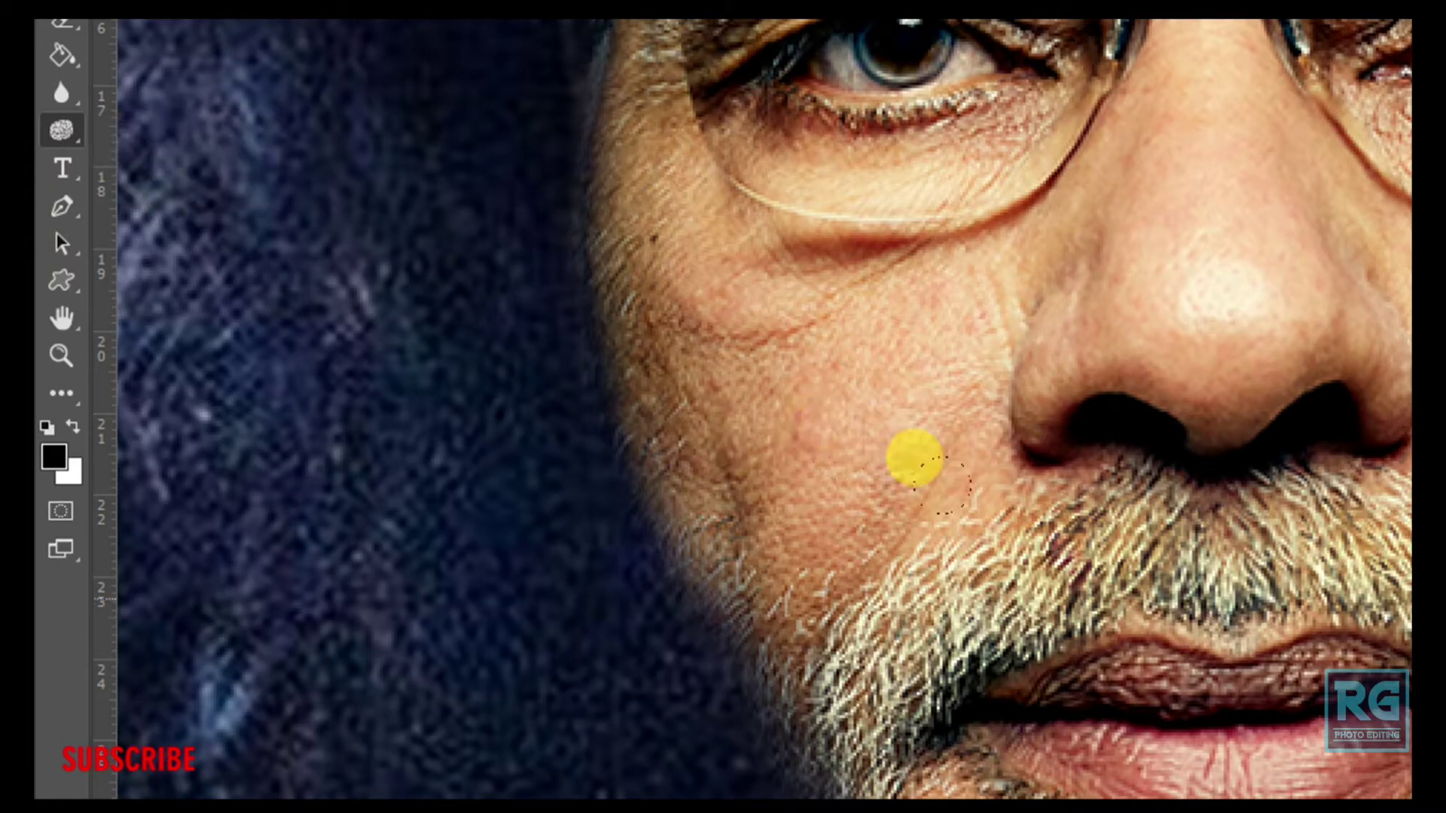
left_click_drag(955, 504, 828, 651)
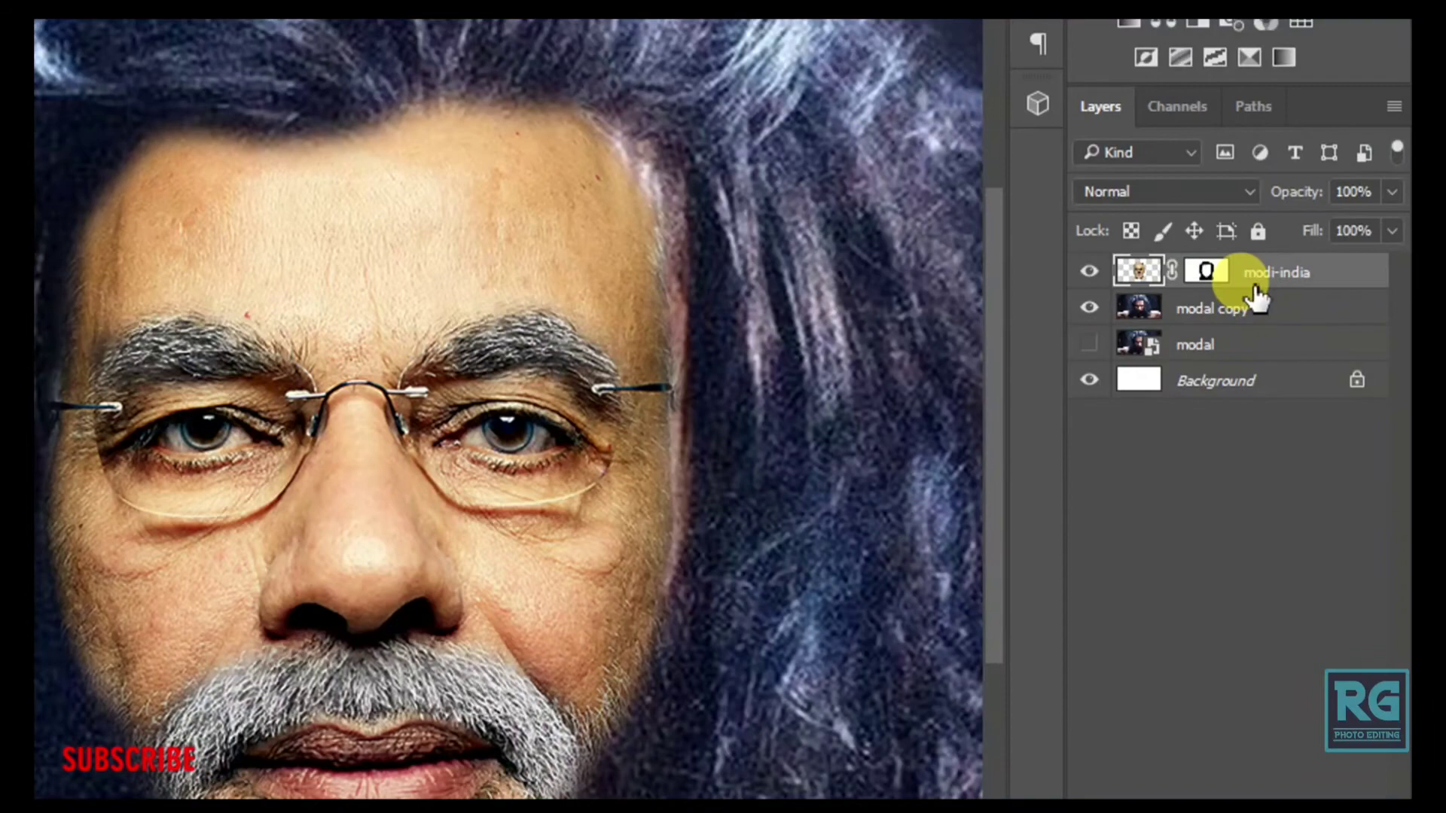
Add a Color Balance layer clipped to the modi-india face, midtones +20, -33, +47.
left_click(1250, 280)
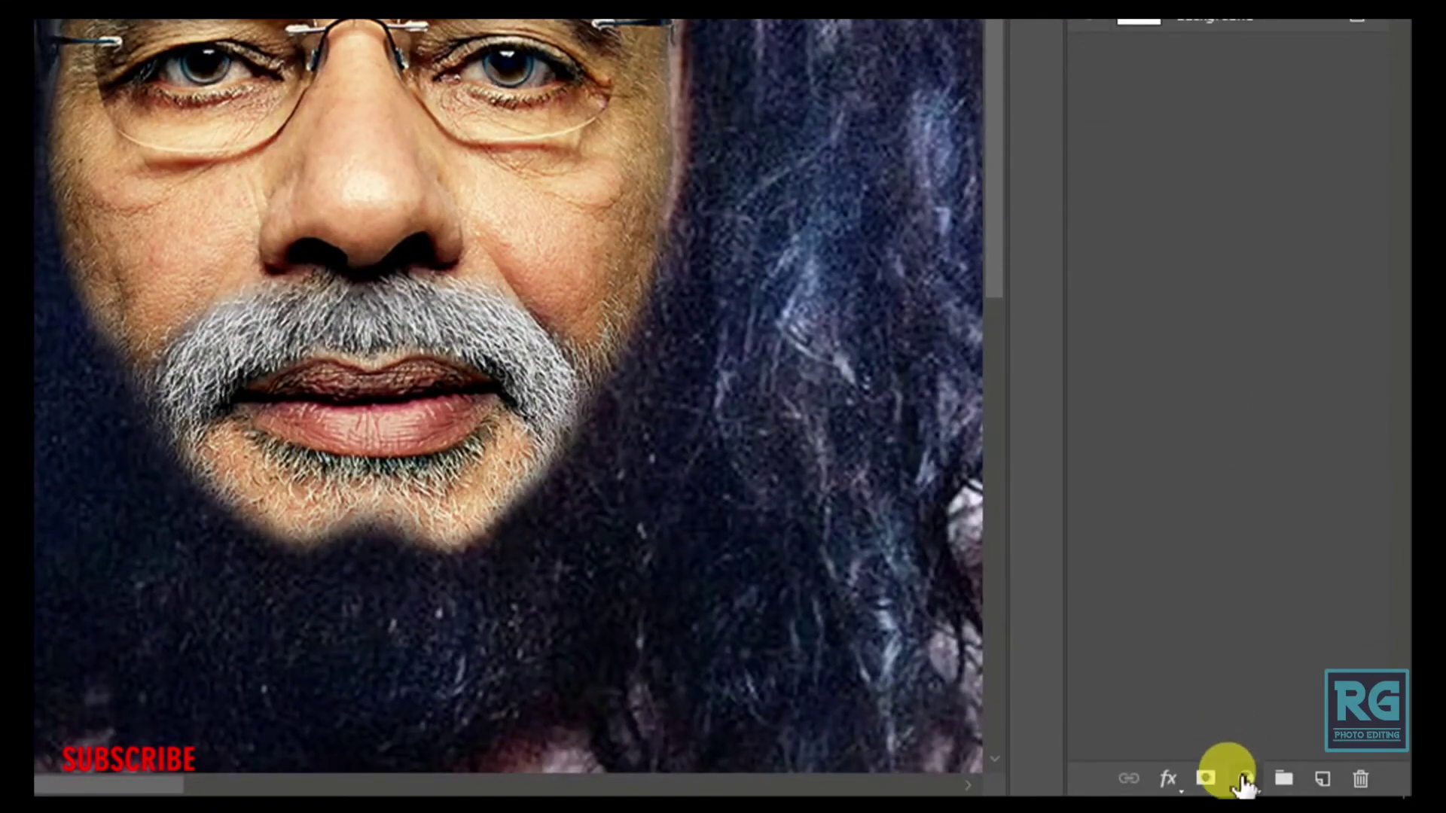
left_click(1244, 780)
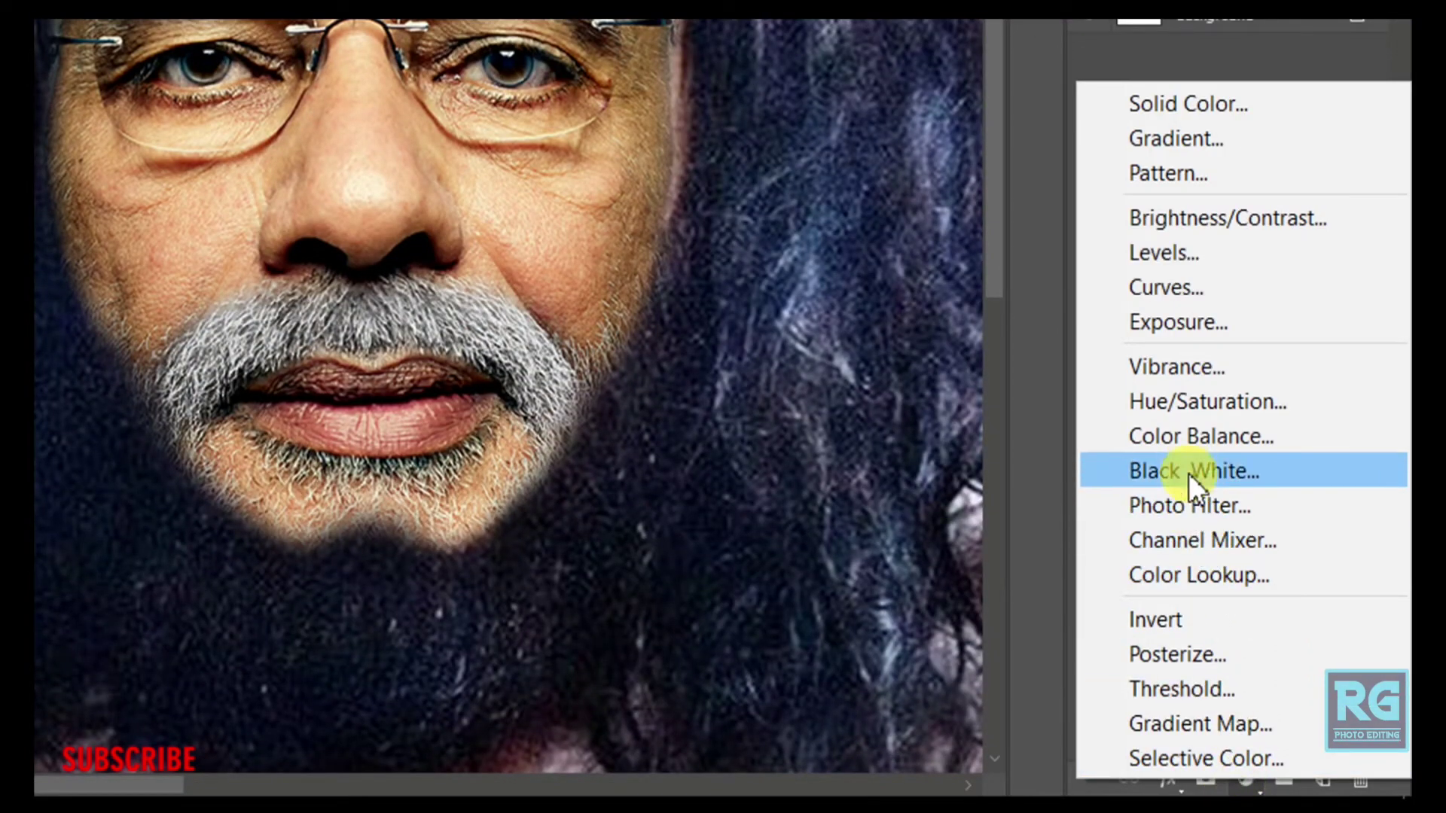
left_click(1193, 437)
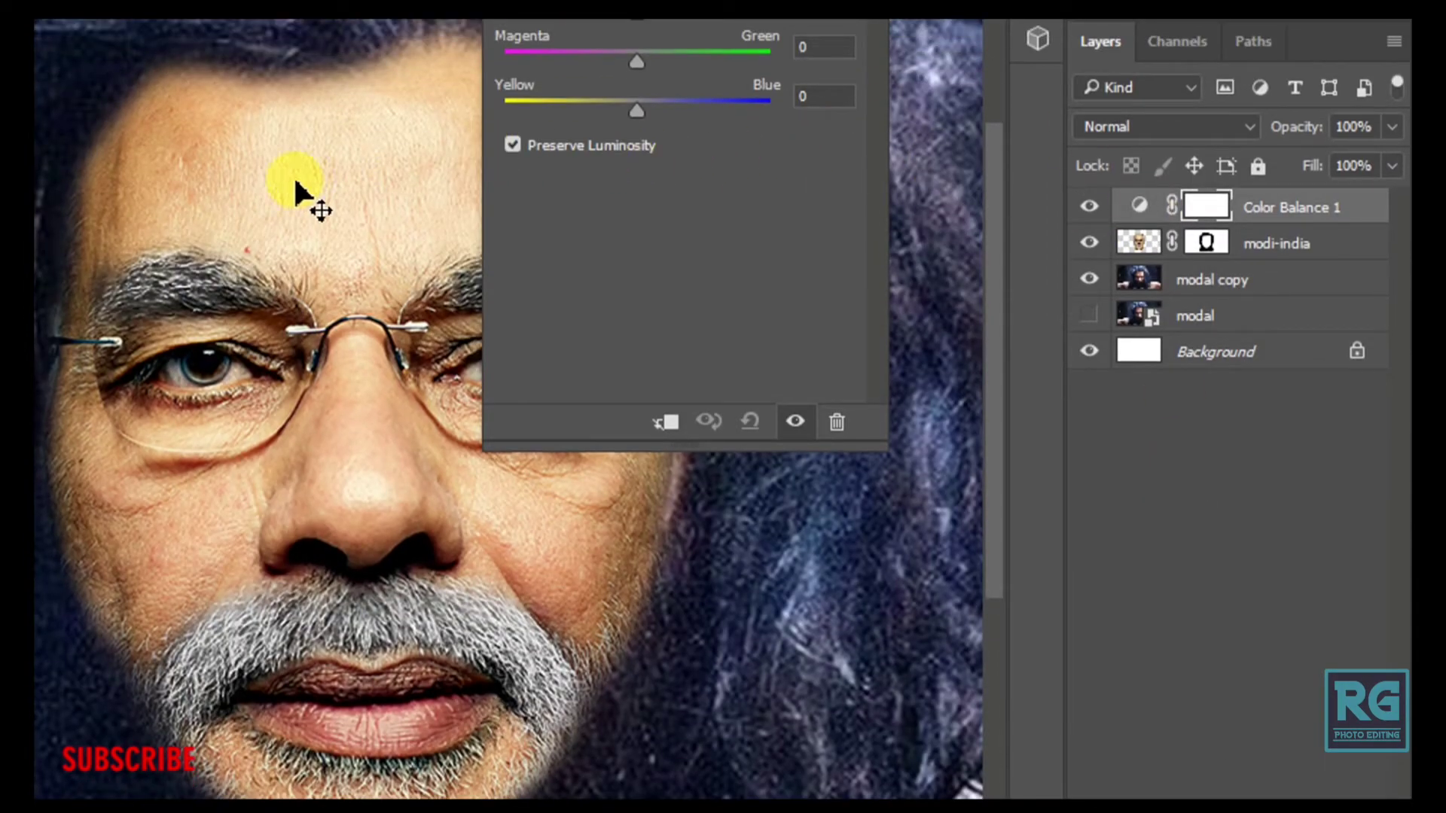
left_click(667, 423)
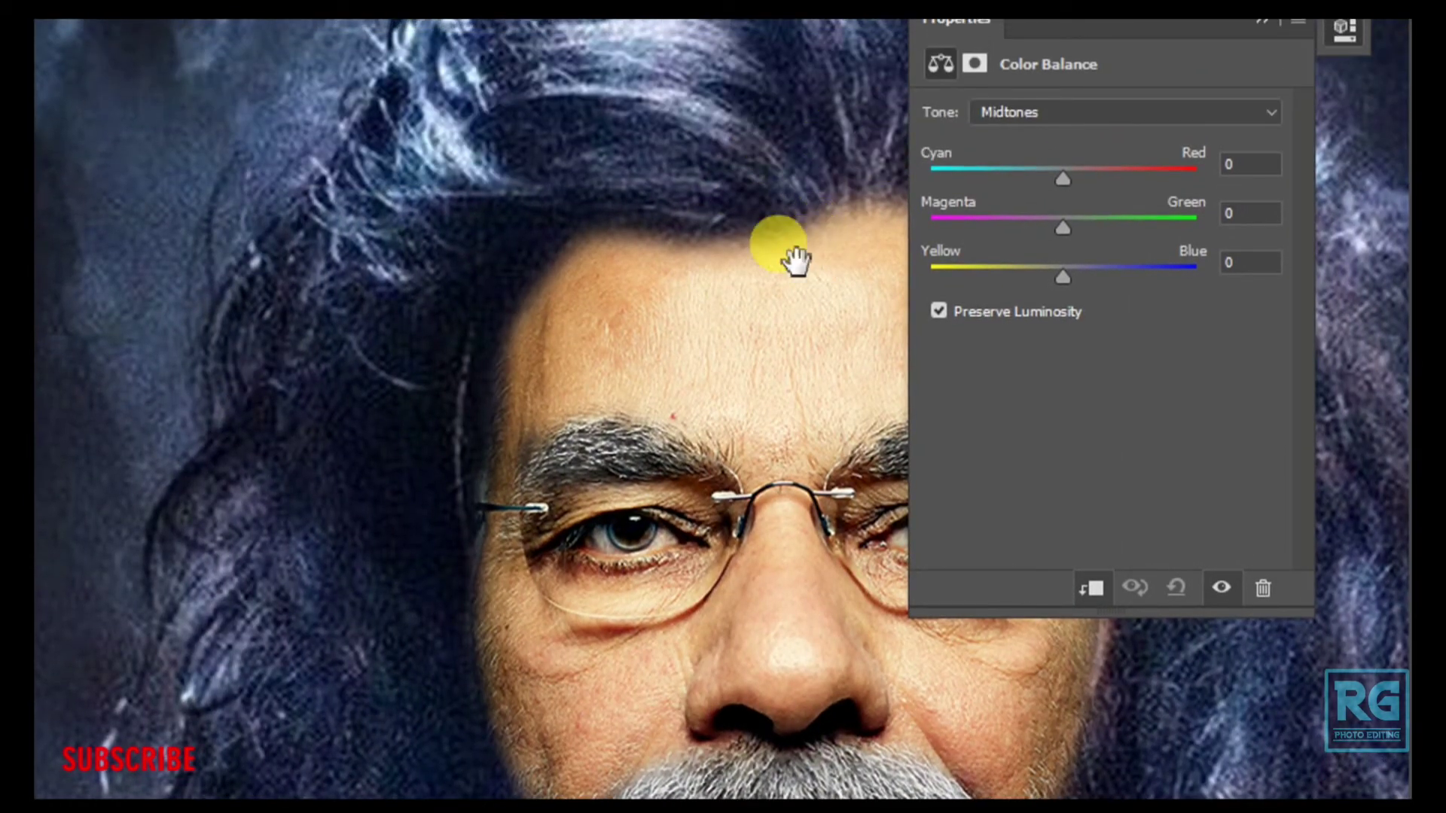
mouse_move(795, 260)
left_mouse_down()
mouse_move(710, 200)
mouse_move(675, 151)
mouse_move(623, 136)
left_mouse_up()
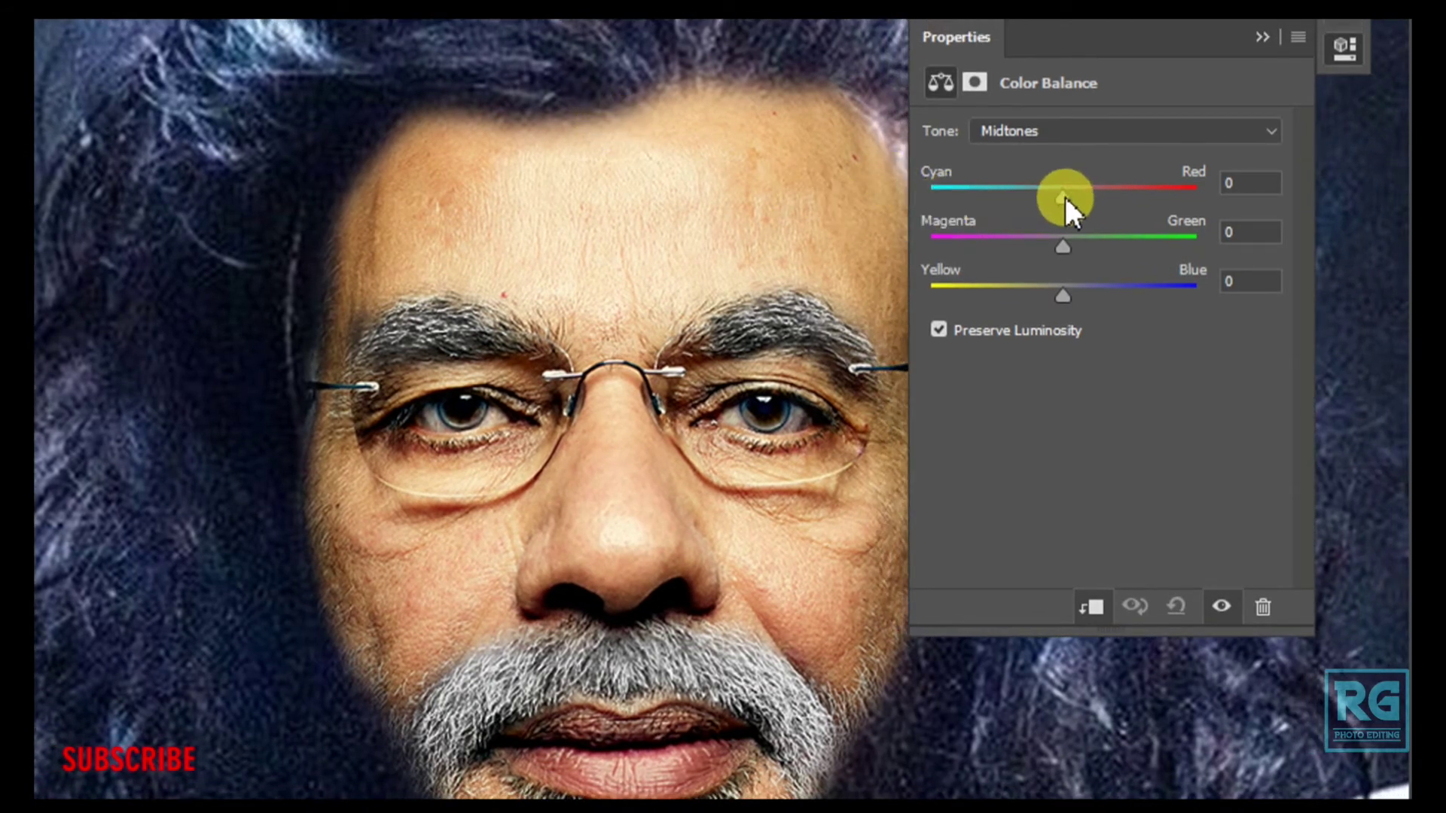
mouse_move(1063, 196)
left_mouse_down()
mouse_move(1027, 205)
mouse_move(1086, 200)
mouse_move(1058, 242)
mouse_move(1020, 247)
mouse_move(1063, 292)
mouse_move(1137, 286)
mouse_move(1097, 280)
left_mouse_up()
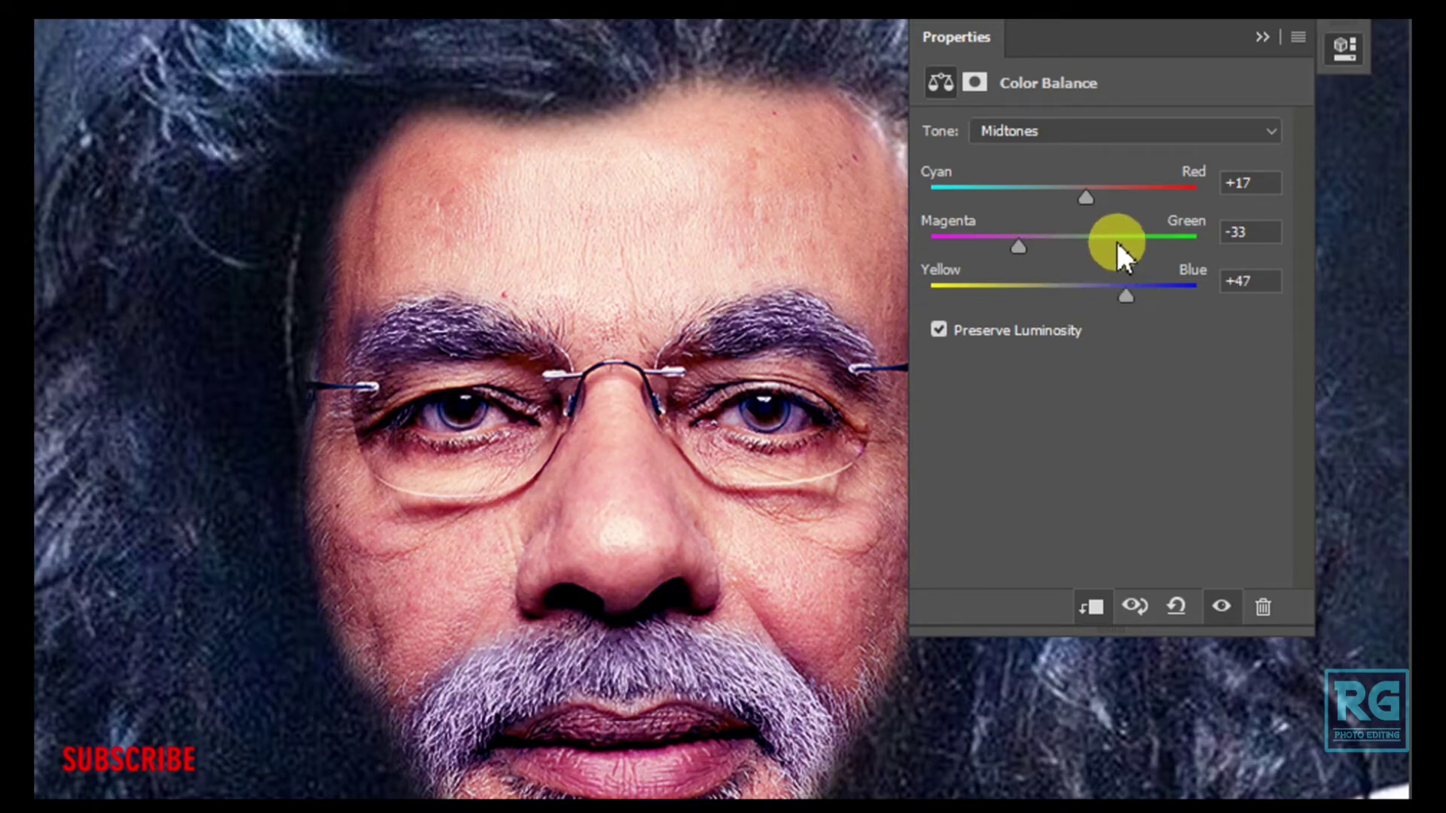
mouse_move(1091, 202)
left_mouse_down()
mouse_move(1117, 200)
mouse_move(1091, 201)
left_mouse_up()
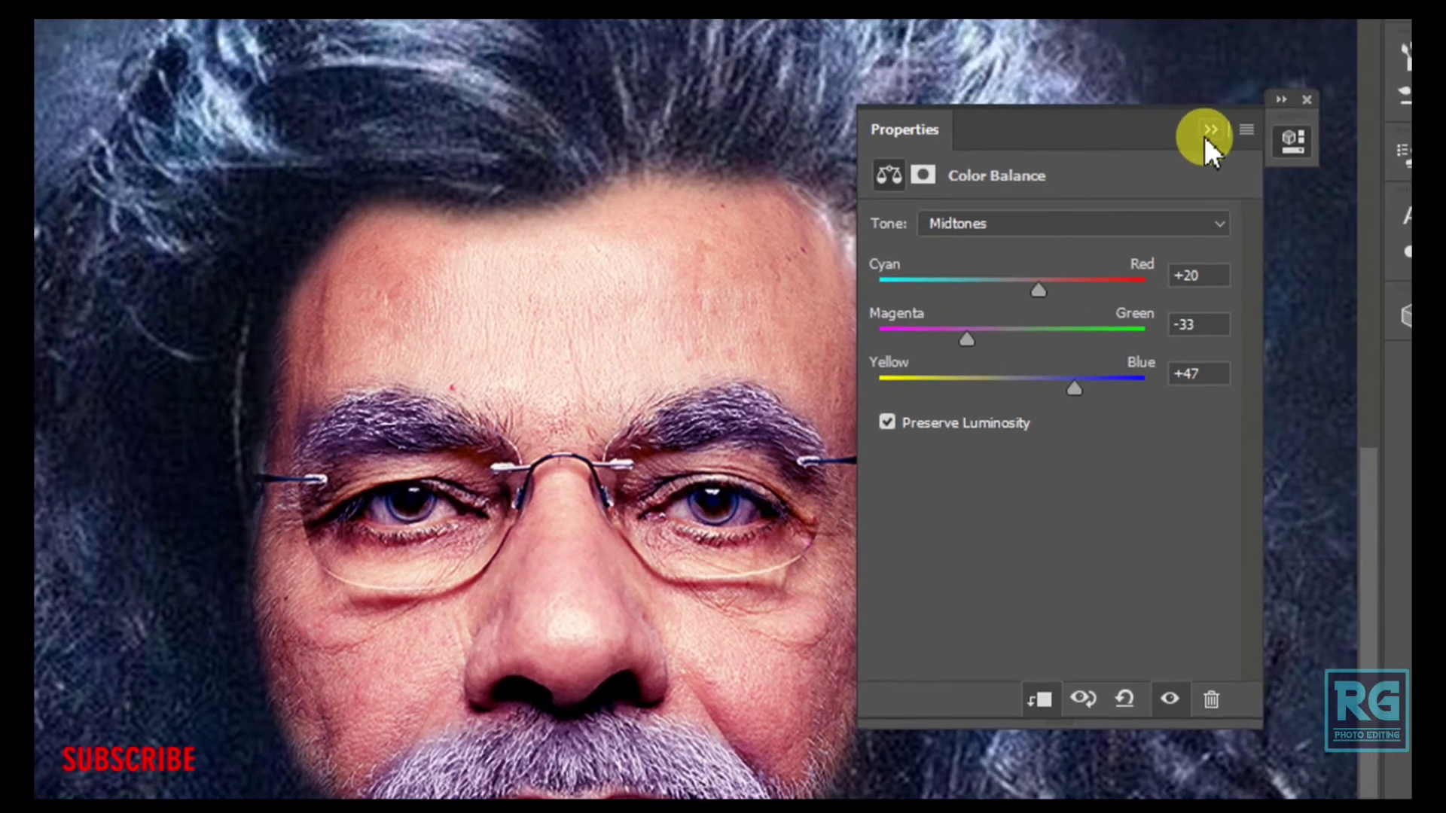
left_click(1213, 134)
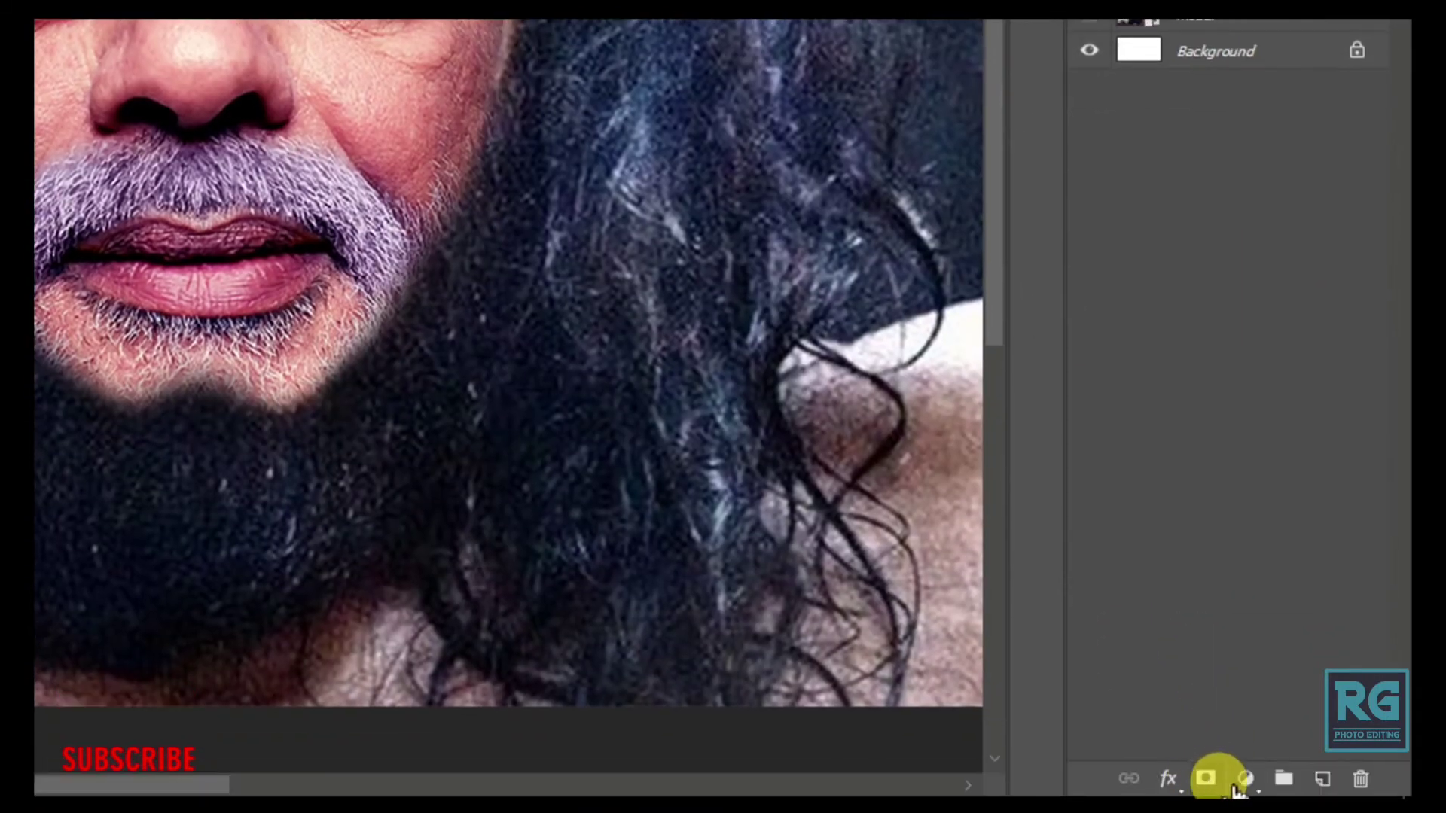
Add a clipped Hue/Saturation layer set to Hue +3, Saturation -31, Lightness -39.
left_click(1242, 780)
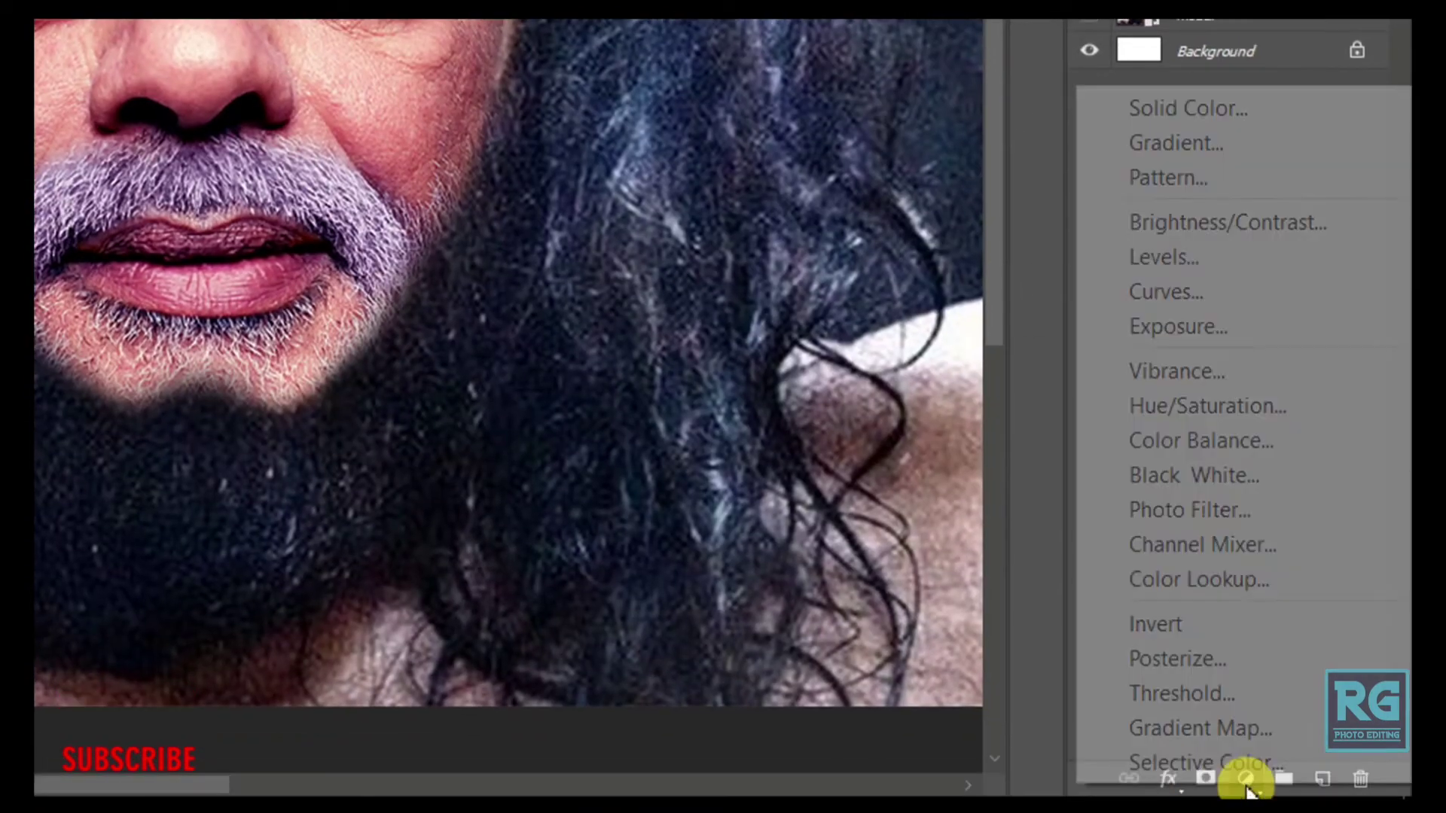
left_click(1179, 404)
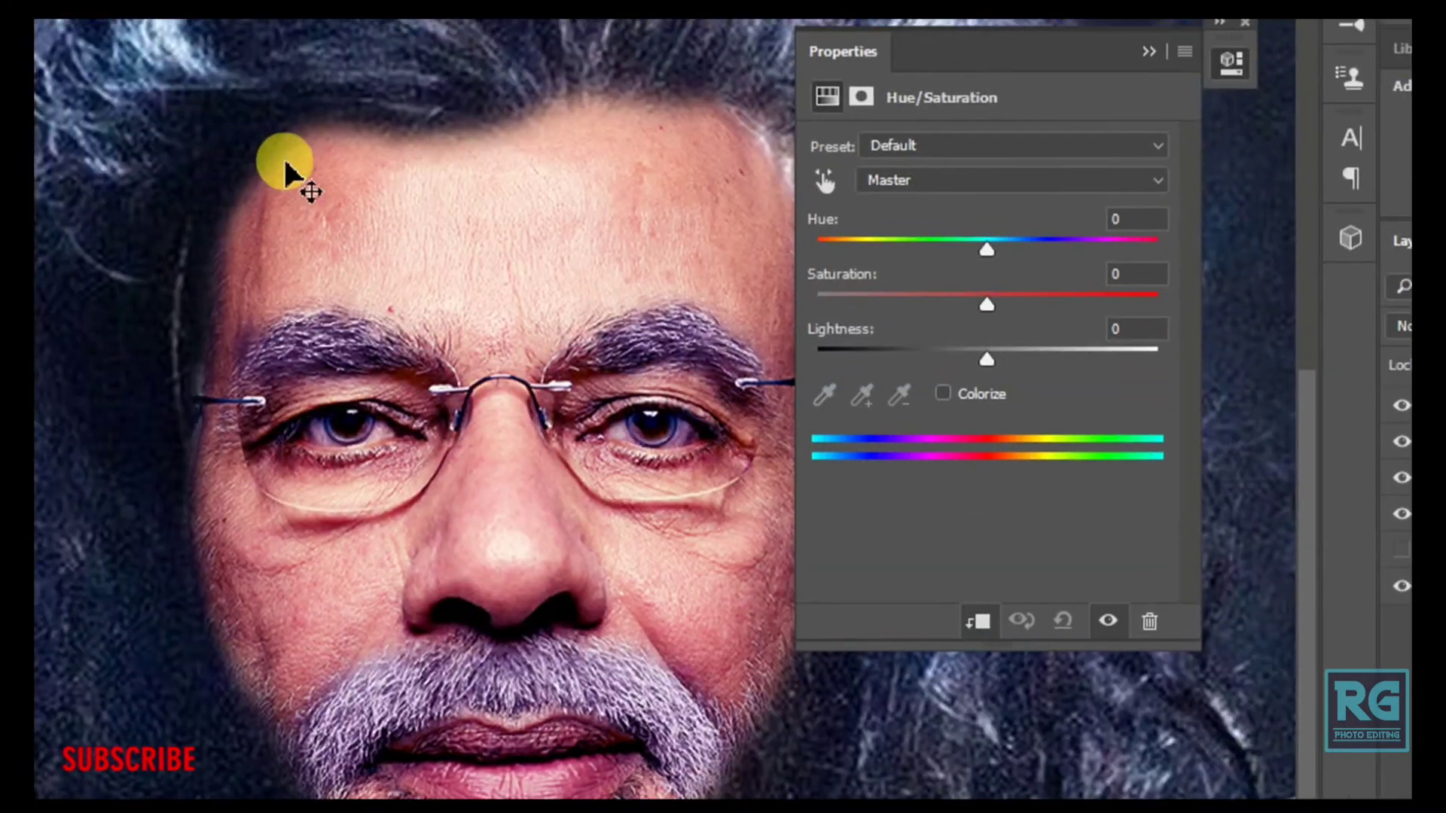
left_click_drag(983, 360, 948, 359)
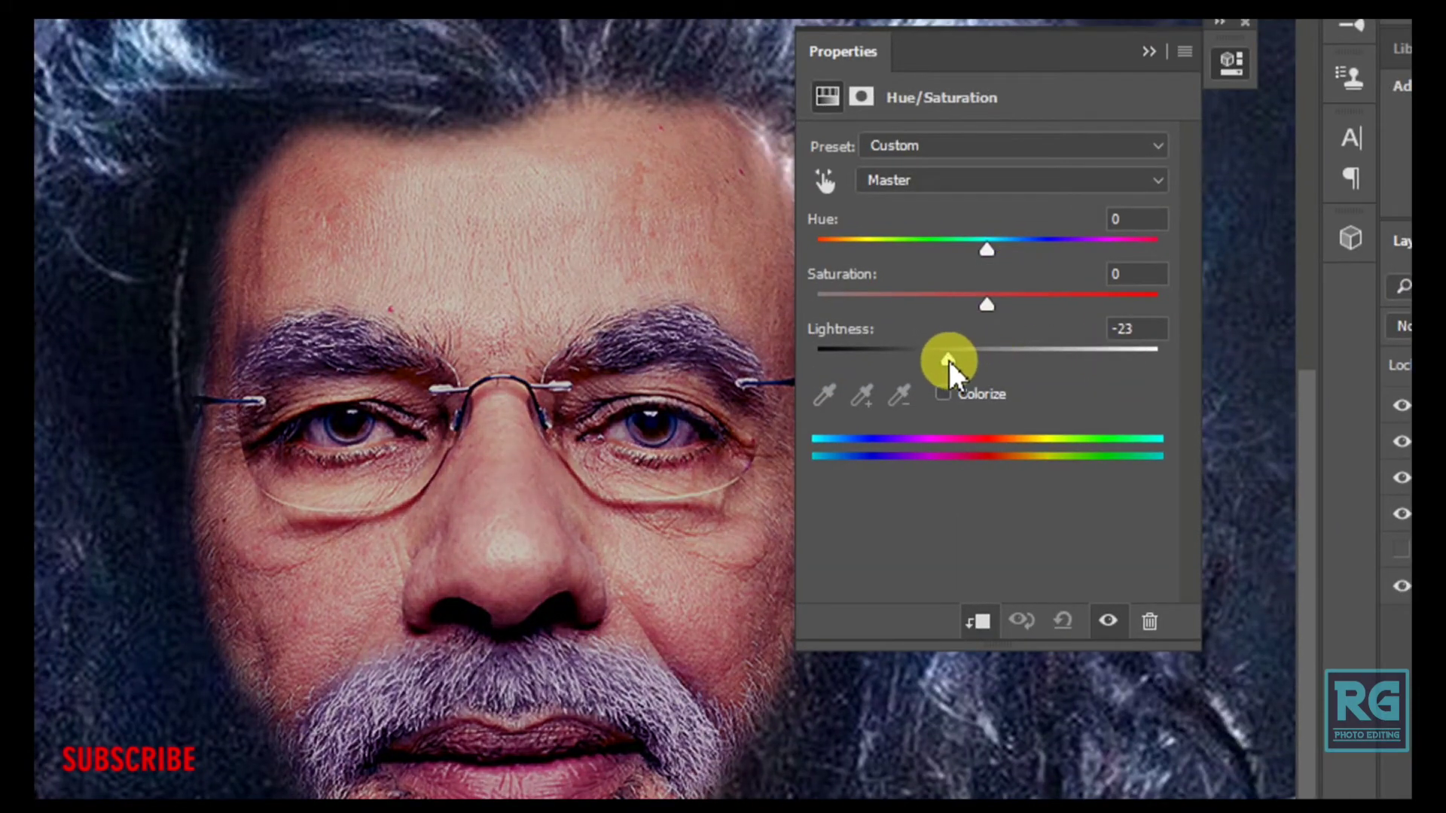
mouse_move(983, 249)
left_mouse_down()
mouse_move(950, 258)
mouse_move(1024, 262)
mouse_move(1018, 304)
mouse_move(943, 305)
left_mouse_up()
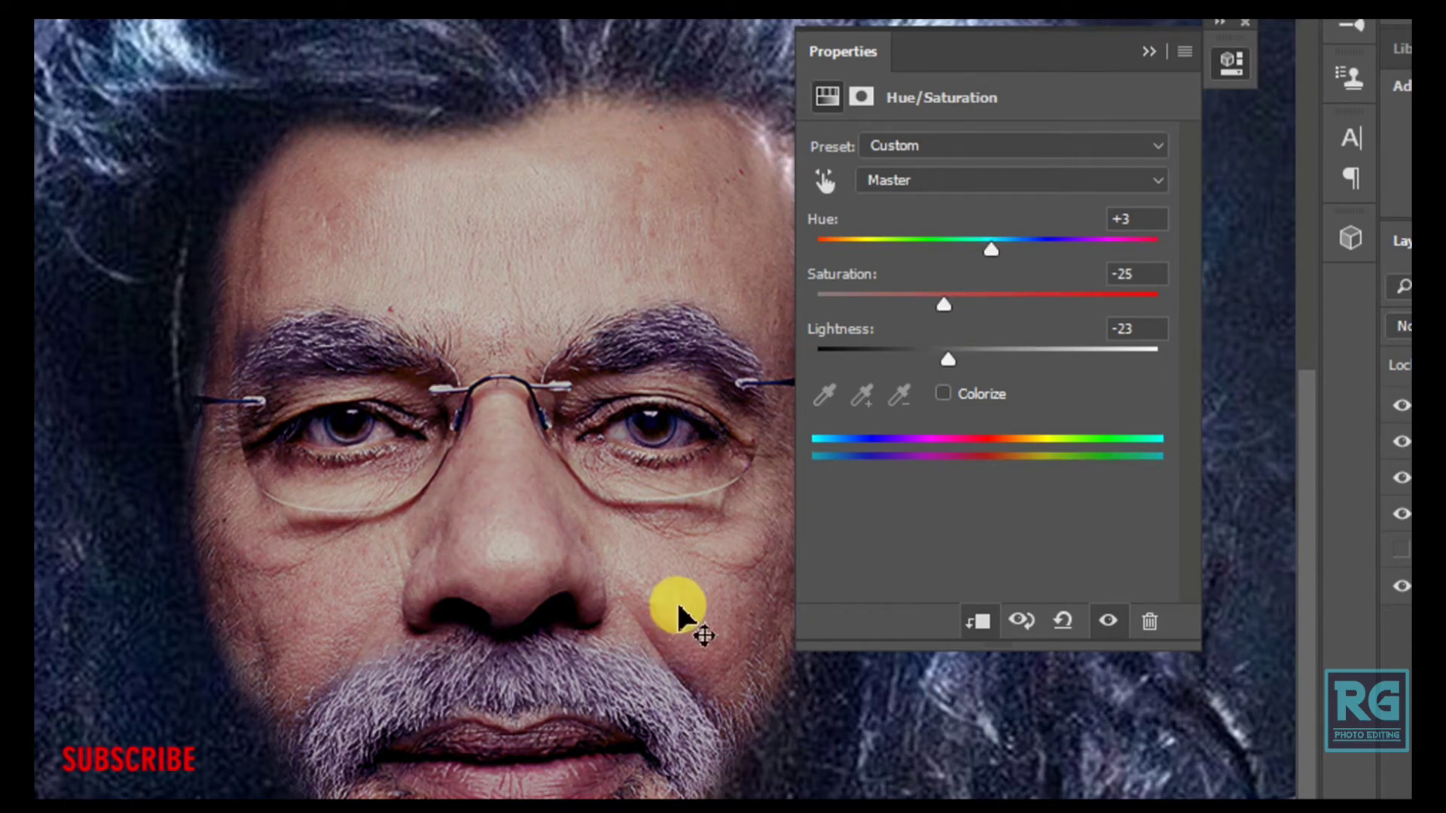
mouse_move(947, 360)
left_mouse_down()
mouse_move(909, 360)
mouse_move(921, 363)
left_mouse_up()
left_click_drag(943, 305, 934, 308)
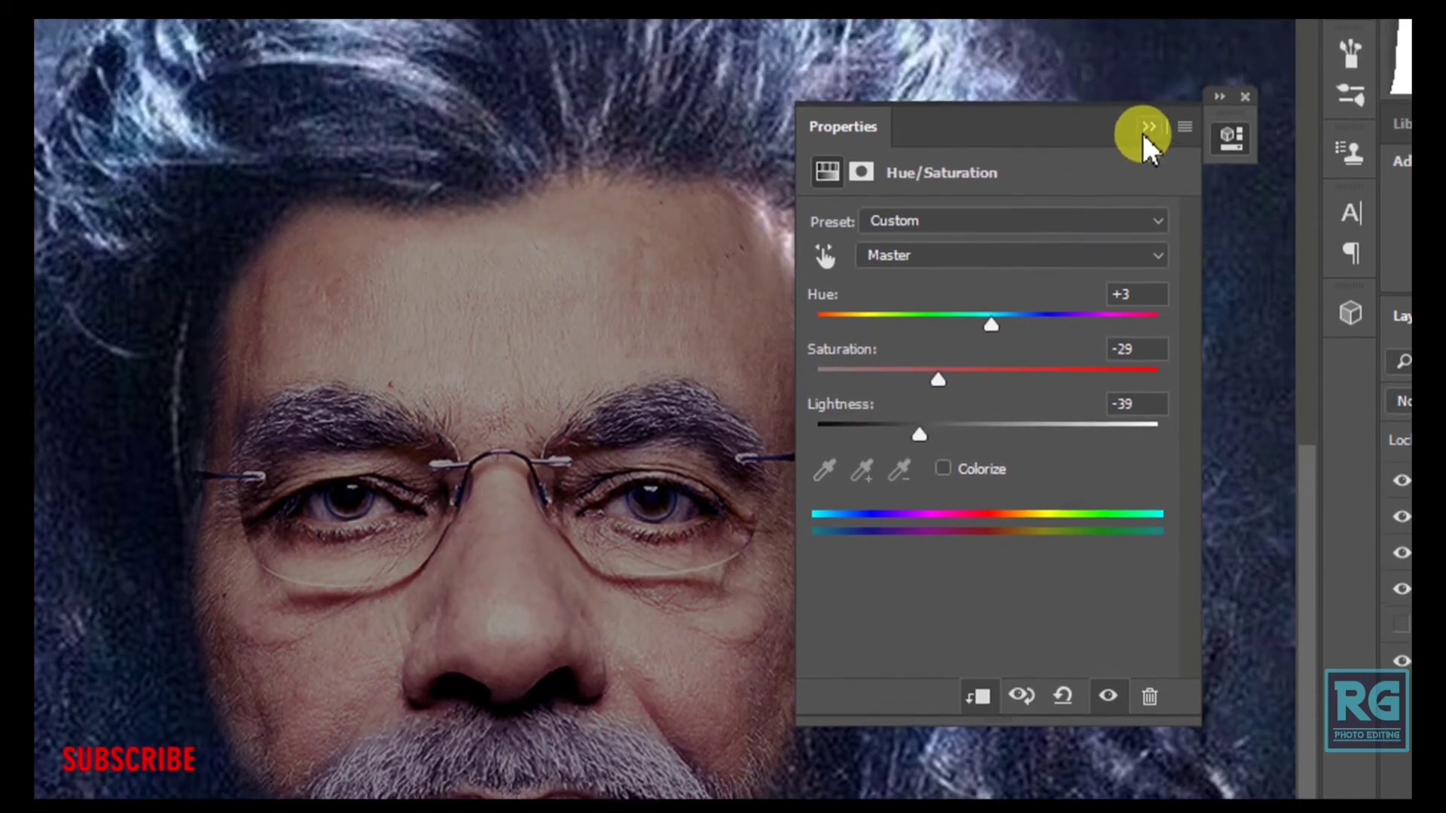
left_click(1148, 51)
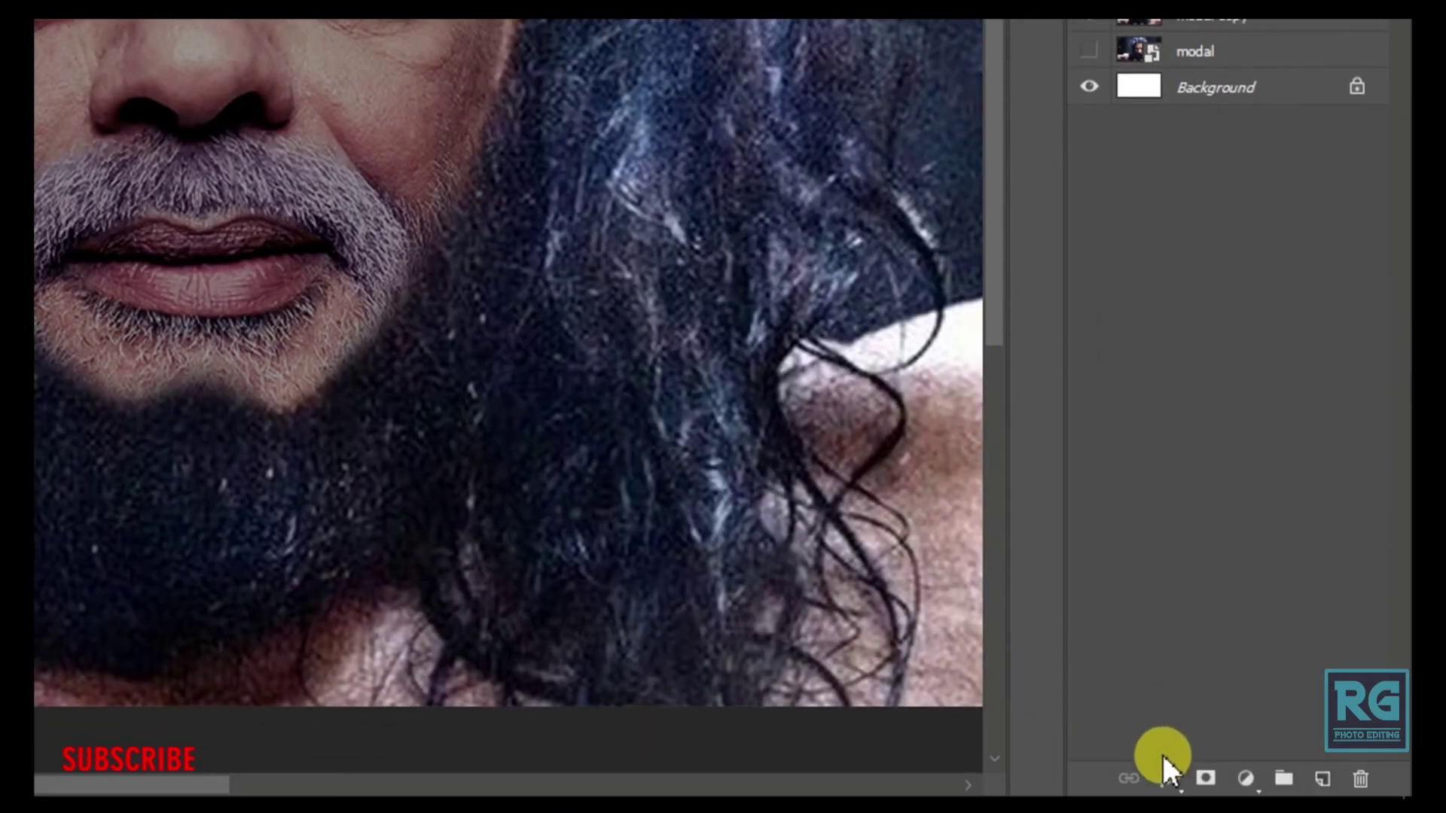
Add a clipped Vibrance layer with Vibrance +10 and Saturation -14 above the face adjustments.
left_click(1245, 777)
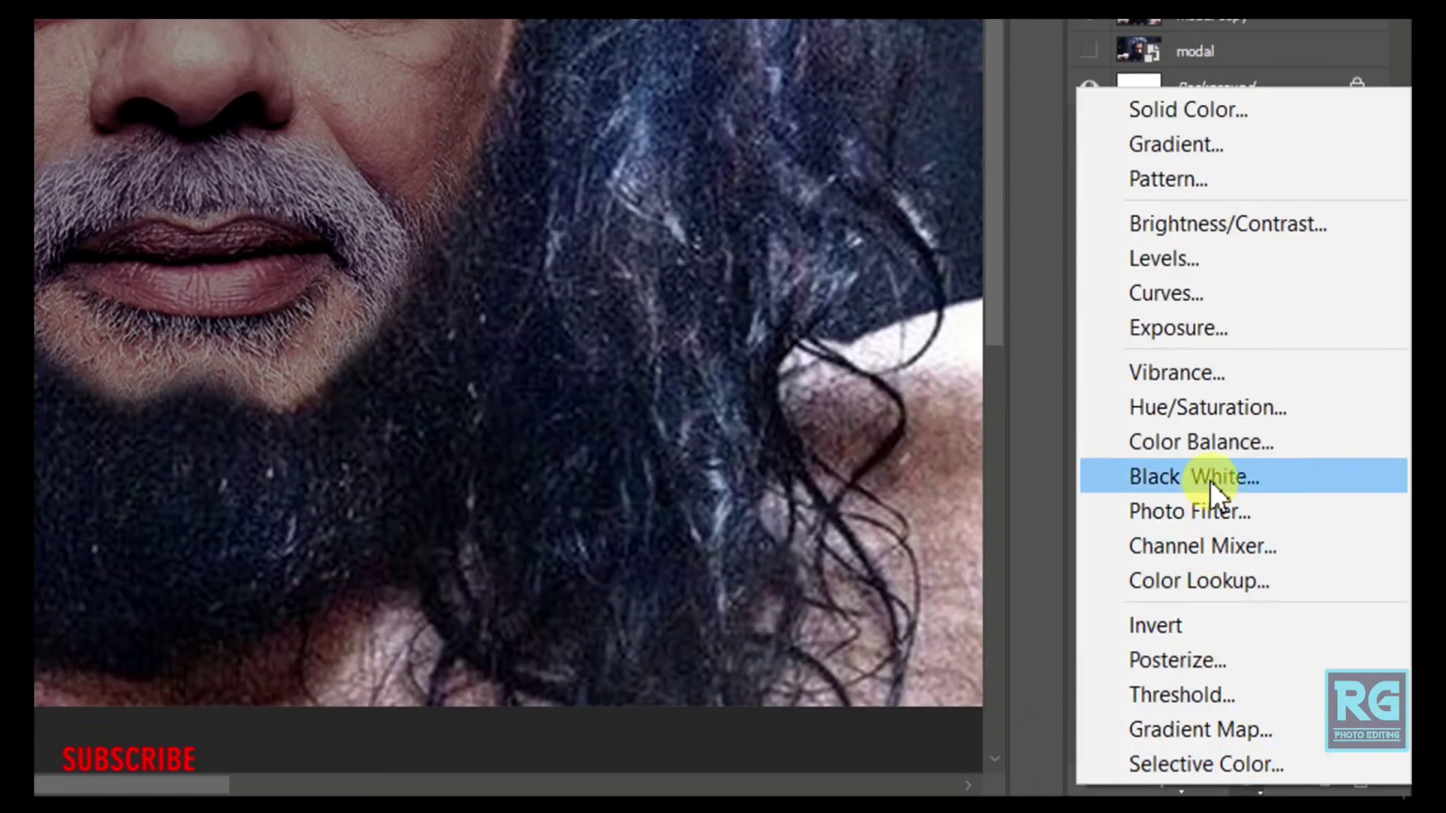
left_click(1199, 376)
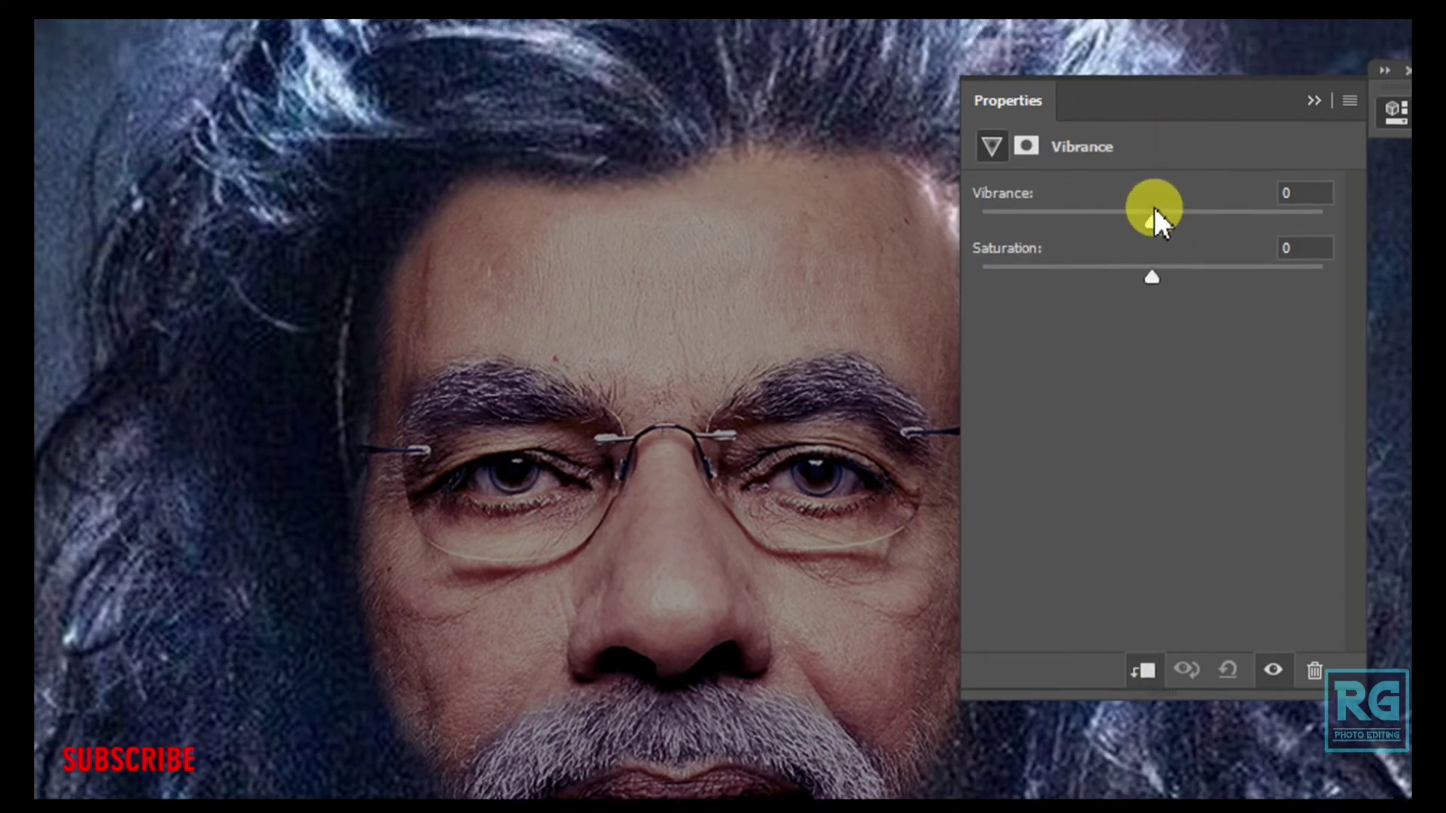
mouse_move(1153, 217)
left_mouse_down()
mouse_move(1129, 219)
mouse_move(1169, 217)
left_mouse_up()
mouse_move(1156, 268)
left_mouse_down()
mouse_move(1091, 275)
mouse_move(1146, 276)
mouse_move(1129, 277)
left_mouse_up()
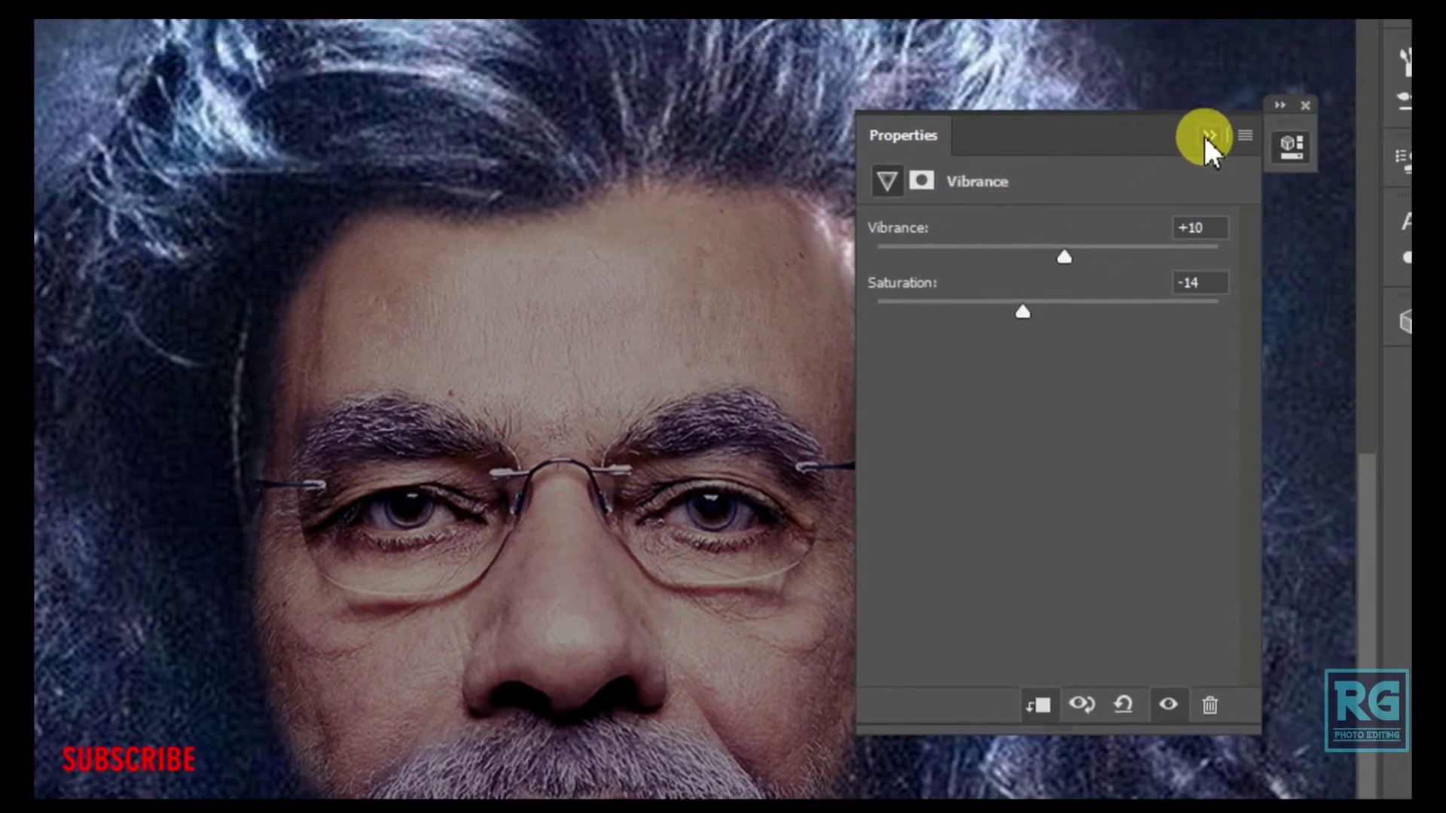
left_click(1204, 137)
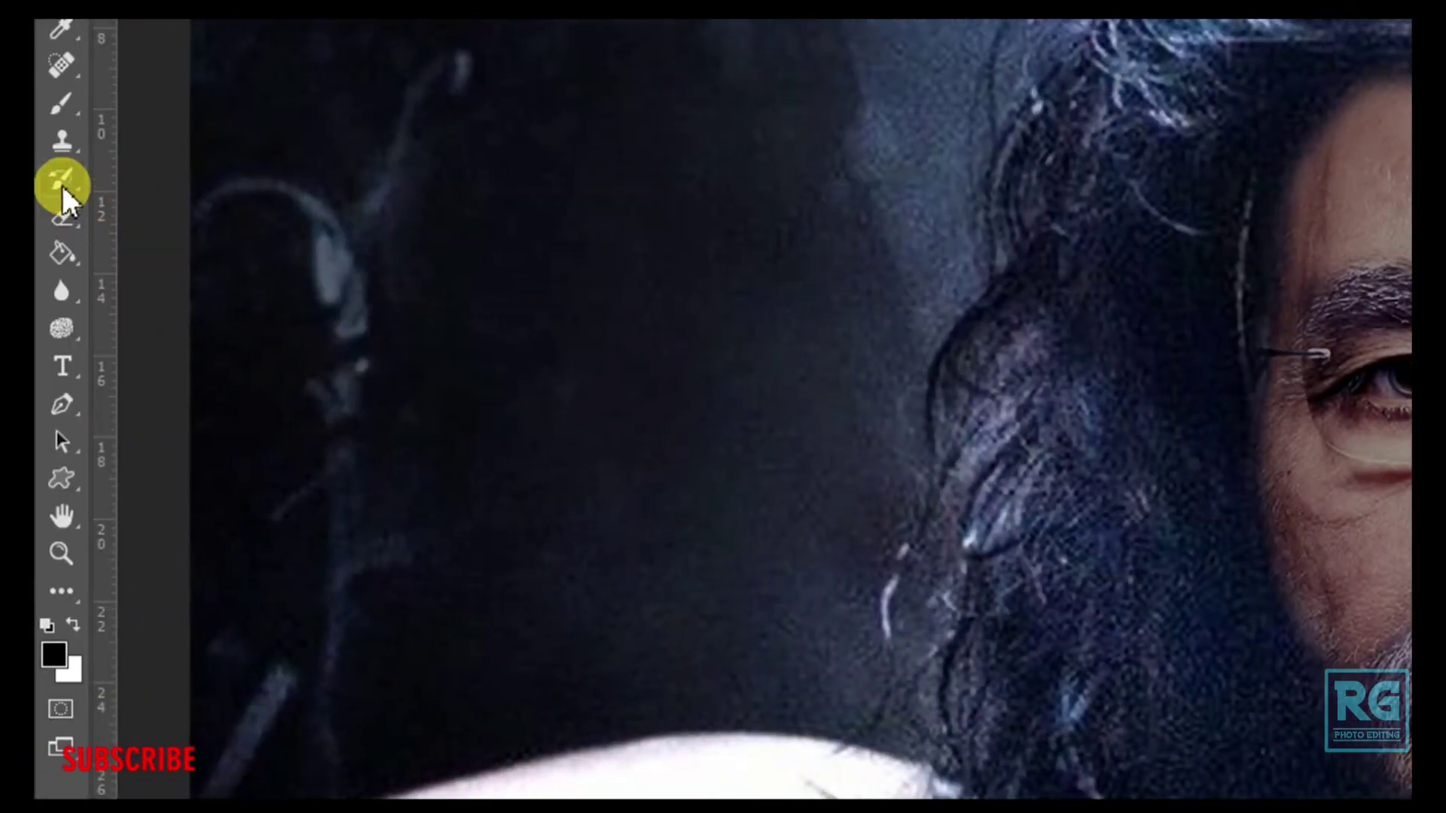
Burn the mustache and left cheek edge on the modi-india layer.
right_click(58, 330)
left_click(150, 352)
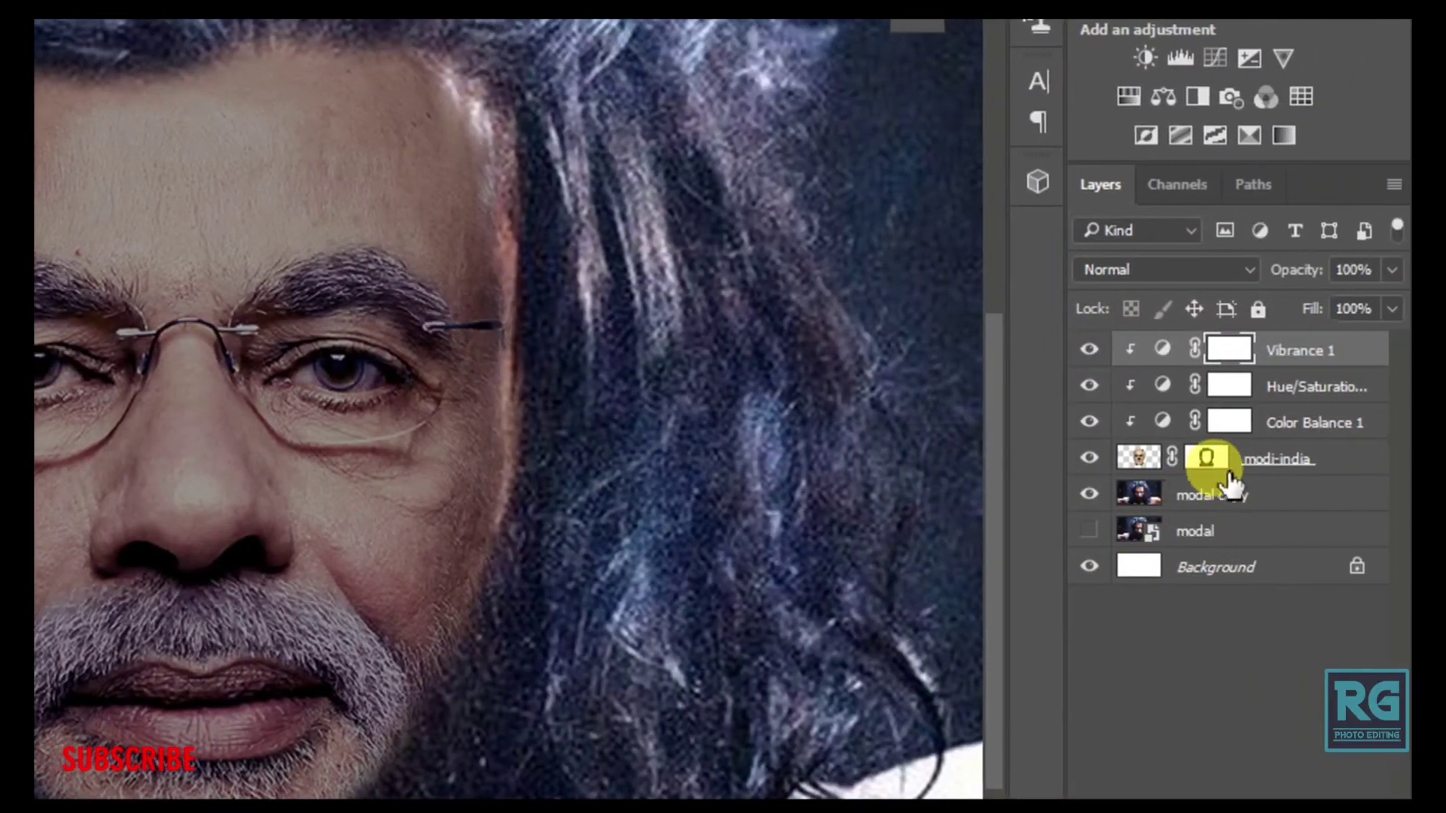
left_click(1256, 469)
left_click(1152, 473)
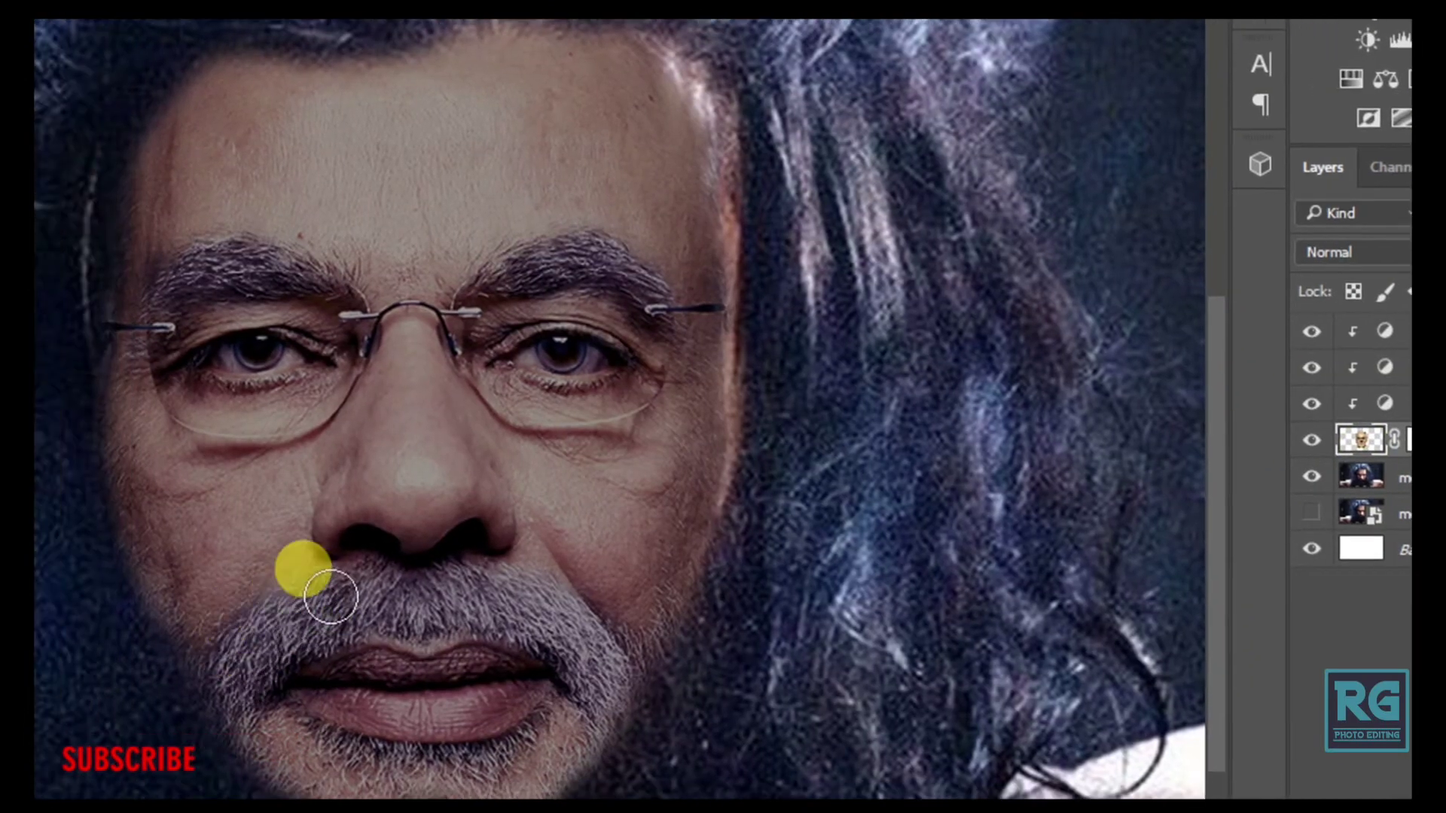
mouse_move(331, 596)
left_mouse_down()
mouse_move(274, 640)
mouse_move(390, 584)
mouse_move(472, 589)
mouse_move(534, 615)
mouse_move(521, 608)
mouse_move(607, 681)
mouse_move(384, 552)
mouse_move(313, 555)
mouse_move(326, 607)
mouse_move(452, 555)
mouse_move(511, 555)
mouse_move(628, 655)
mouse_move(596, 559)
mouse_move(623, 663)
mouse_move(450, 515)
mouse_move(391, 503)
mouse_move(260, 552)
mouse_move(281, 671)
mouse_move(414, 653)
mouse_move(429, 685)
mouse_move(500, 640)
mouse_move(525, 669)
mouse_move(381, 636)
mouse_move(512, 650)
mouse_move(400, 539)
mouse_move(380, 307)
mouse_move(371, 532)
mouse_move(361, 399)
mouse_move(313, 361)
mouse_move(210, 374)
mouse_move(688, 371)
mouse_move(628, 371)
mouse_move(686, 336)
mouse_move(768, 384)
mouse_move(756, 355)
mouse_move(803, 376)
mouse_move(775, 341)
mouse_move(795, 140)
mouse_move(820, 142)
mouse_move(829, 326)
mouse_move(814, 568)
mouse_move(826, 376)
mouse_move(726, 597)
mouse_move(613, 655)
mouse_move(596, 705)
mouse_move(542, 645)
mouse_move(387, 568)
mouse_move(641, 631)
mouse_move(591, 678)
mouse_move(520, 687)
mouse_move(510, 613)
mouse_move(586, 612)
mouse_move(517, 697)
mouse_move(613, 607)
mouse_move(413, 468)
mouse_move(299, 319)
mouse_move(301, 390)
left_mouse_up()
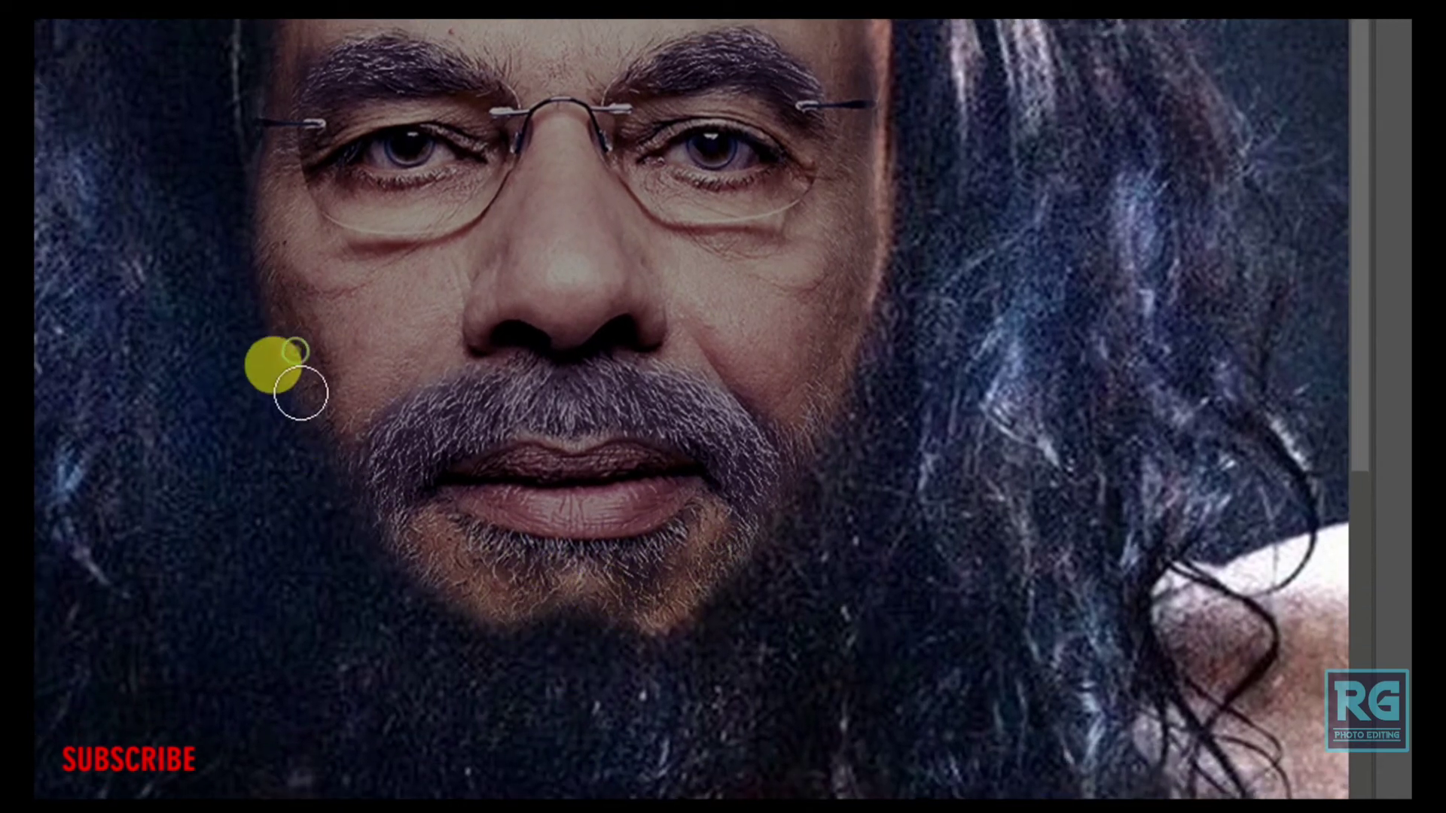
mouse_move(668, 355)
left_mouse_down()
mouse_move(756, 361)
mouse_move(772, 625)
left_mouse_up()
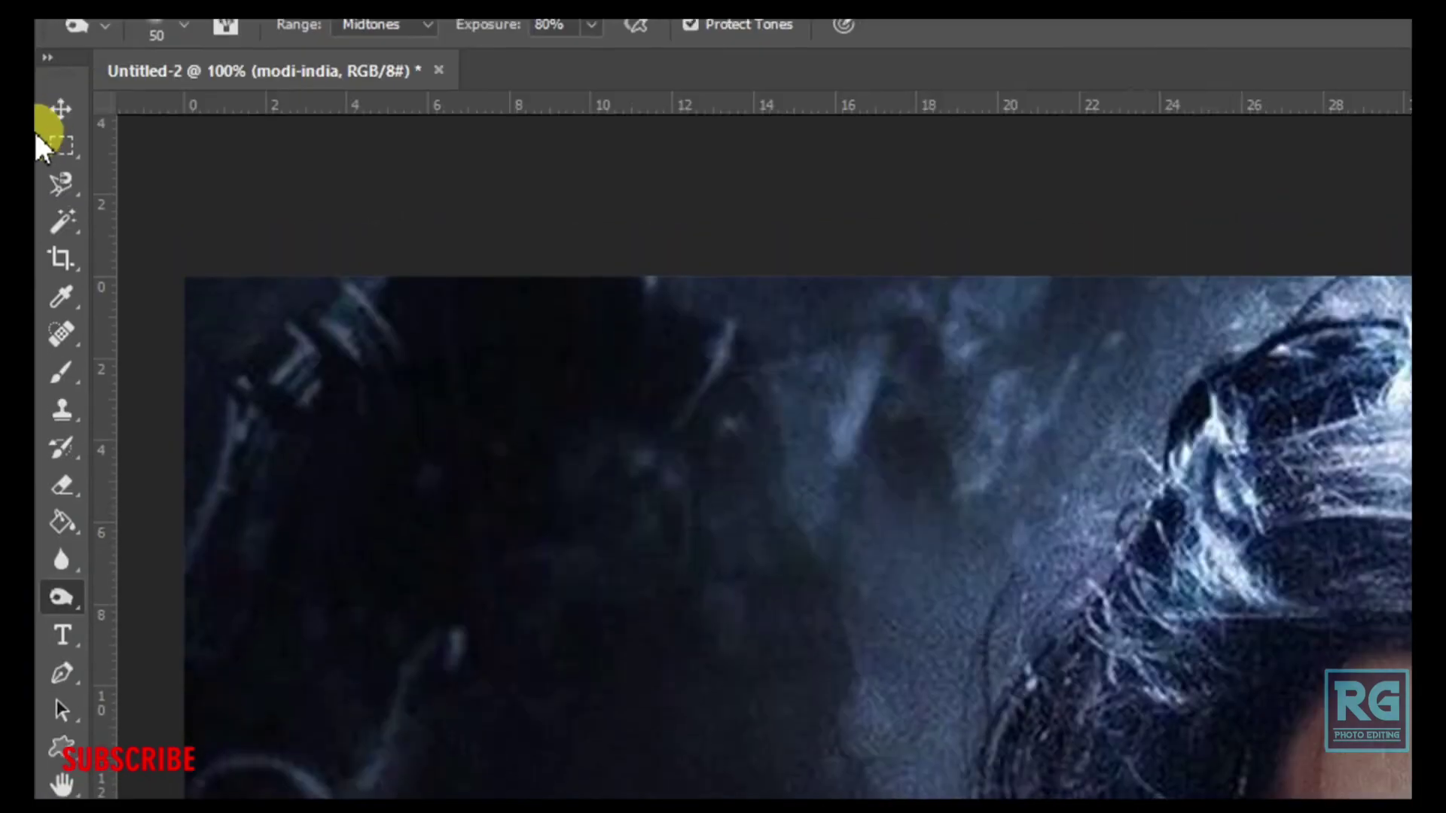
Free-transform the face layer, widening it slightly to about 19.93 cm.
left_click(58, 139)
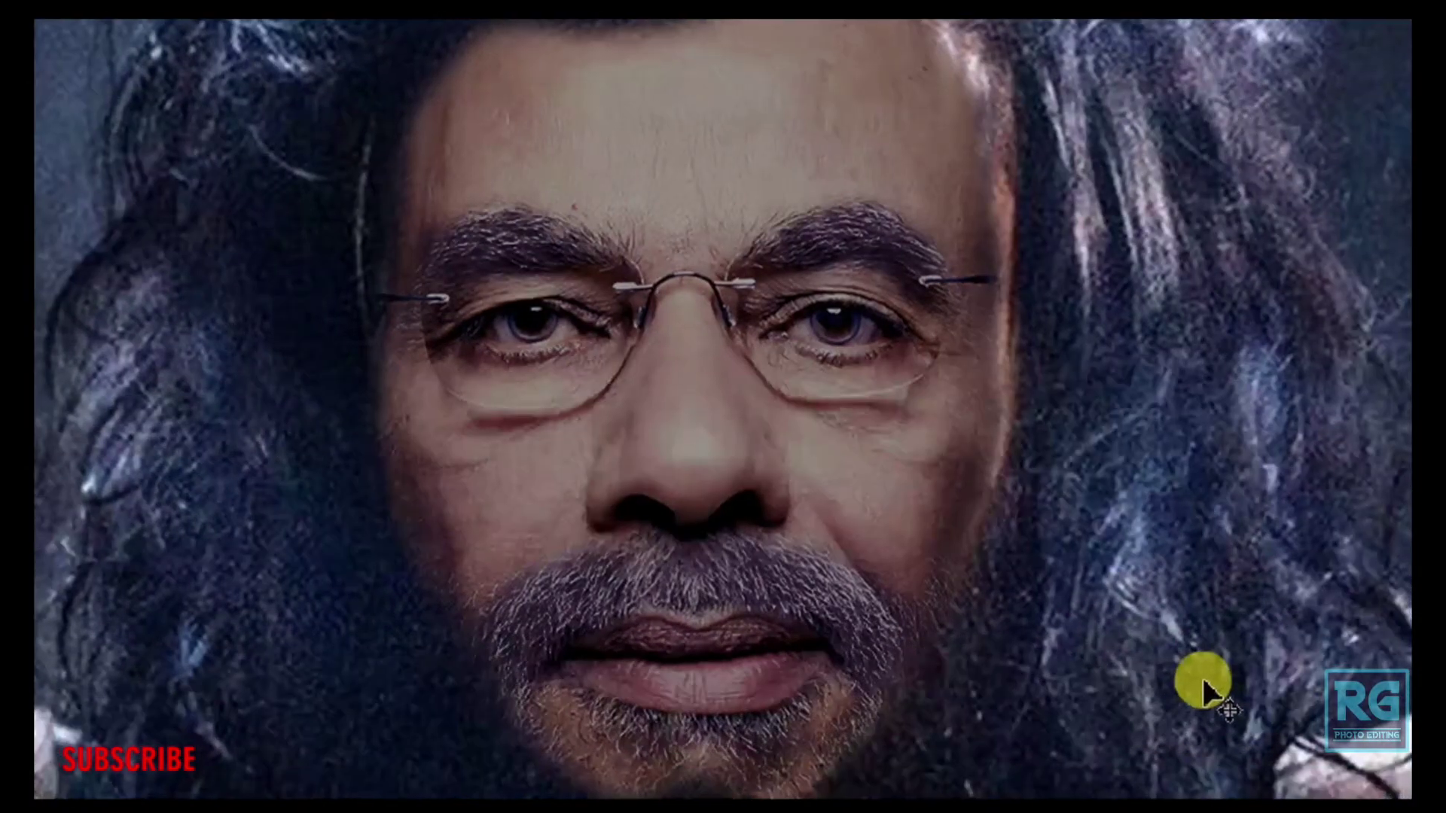
key("ctrl+t")
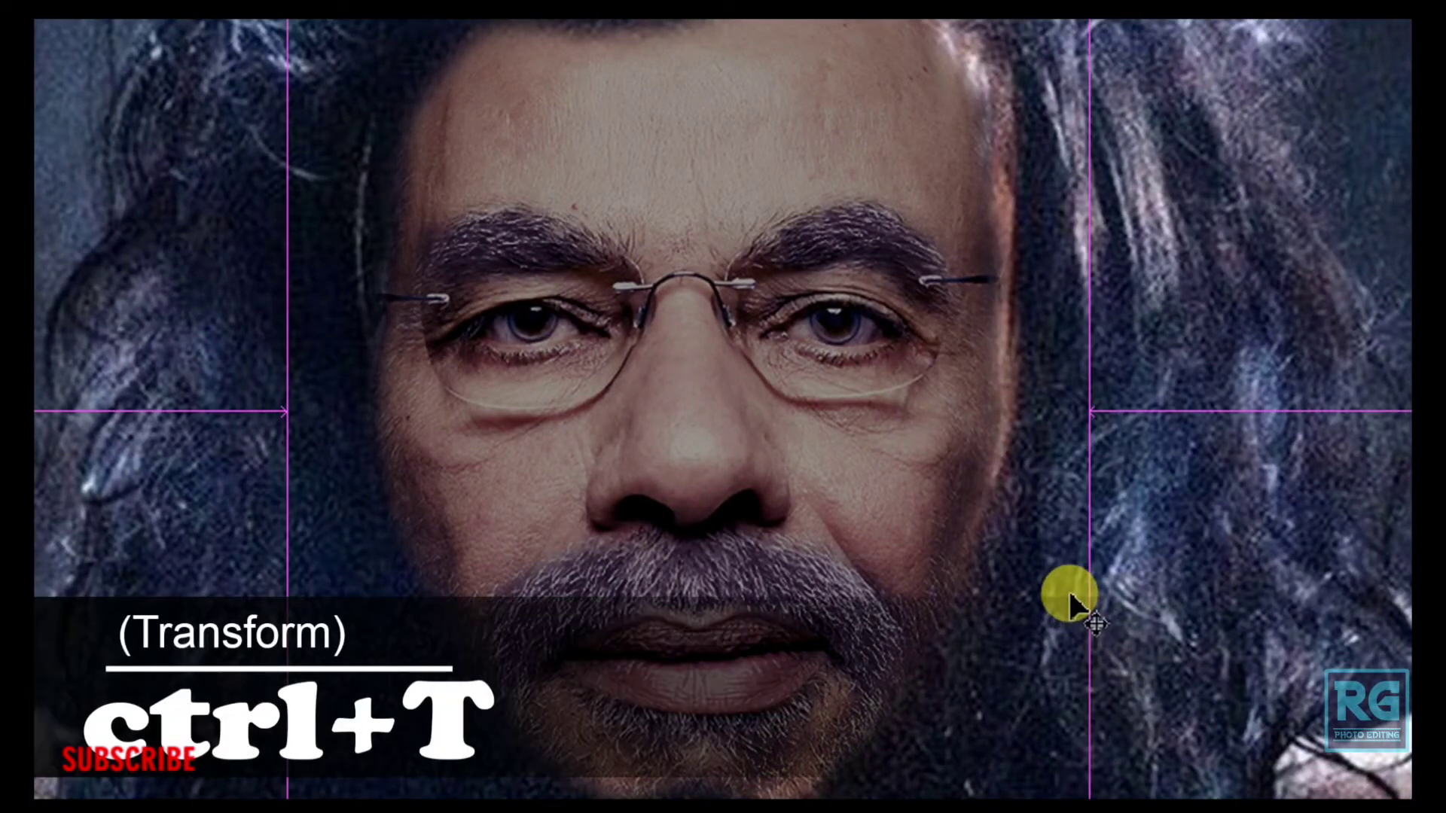
left_click(1073, 602)
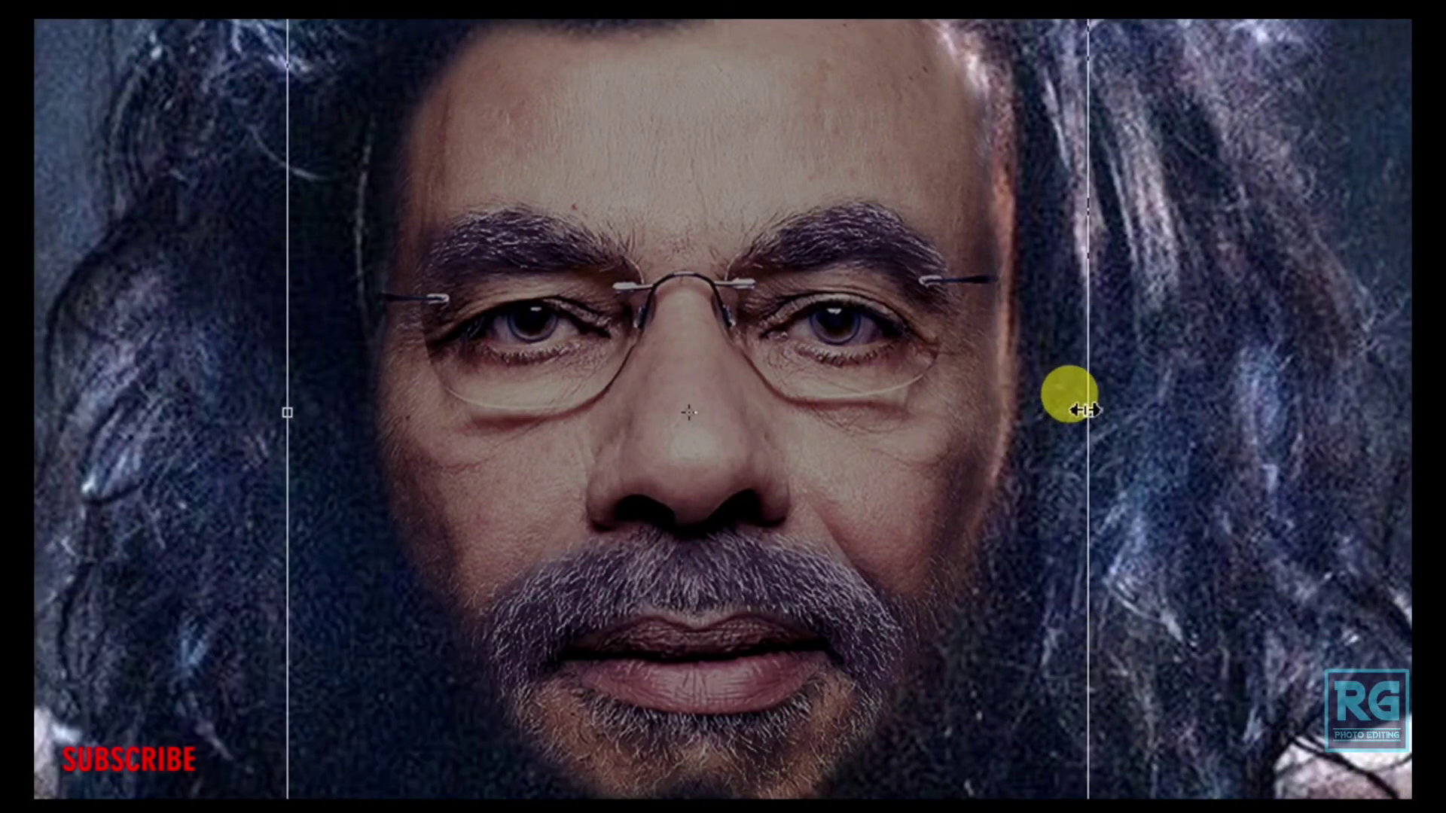
left_click_drag(1089, 412, 1096, 410)
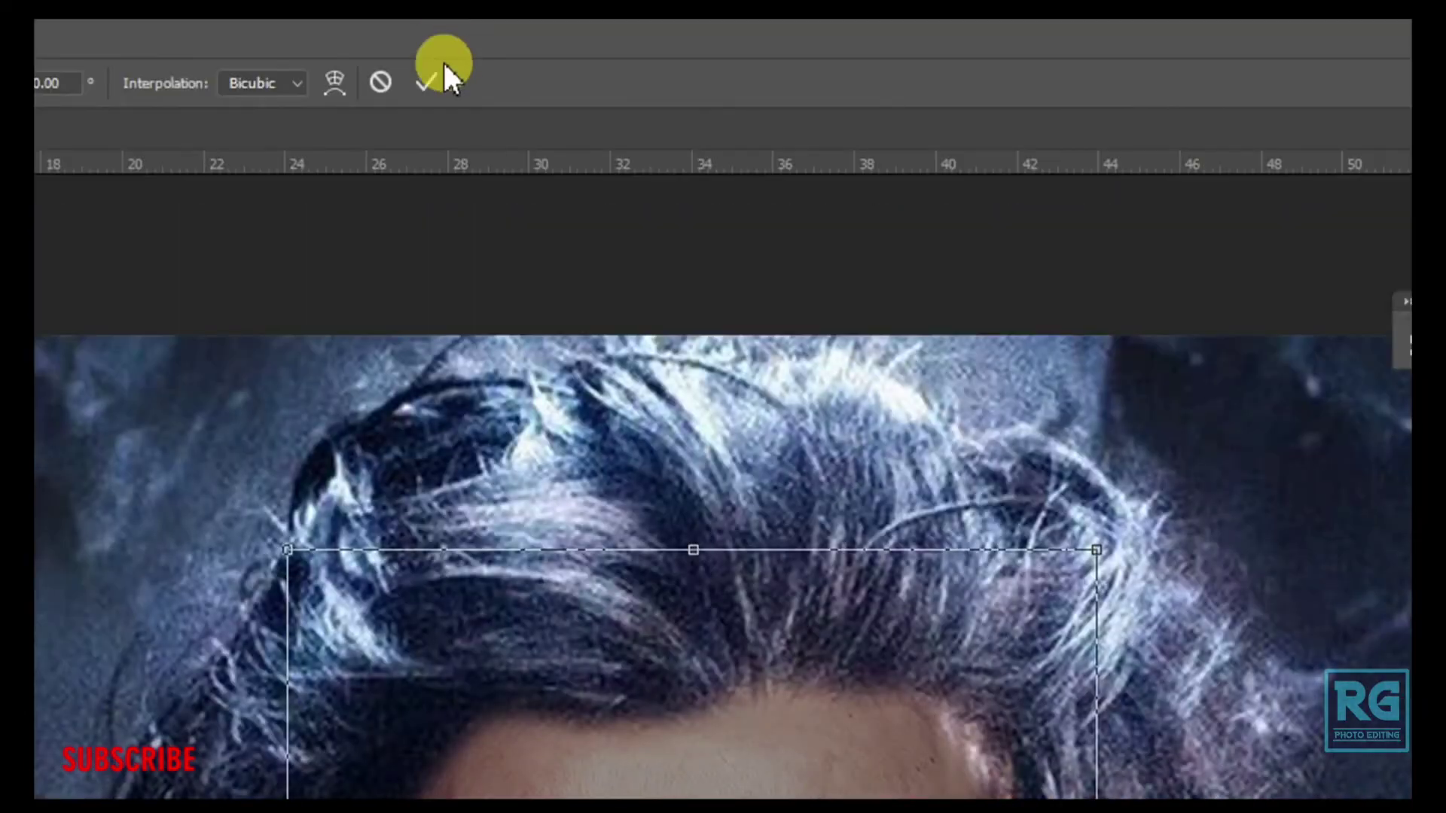
left_click(437, 78)
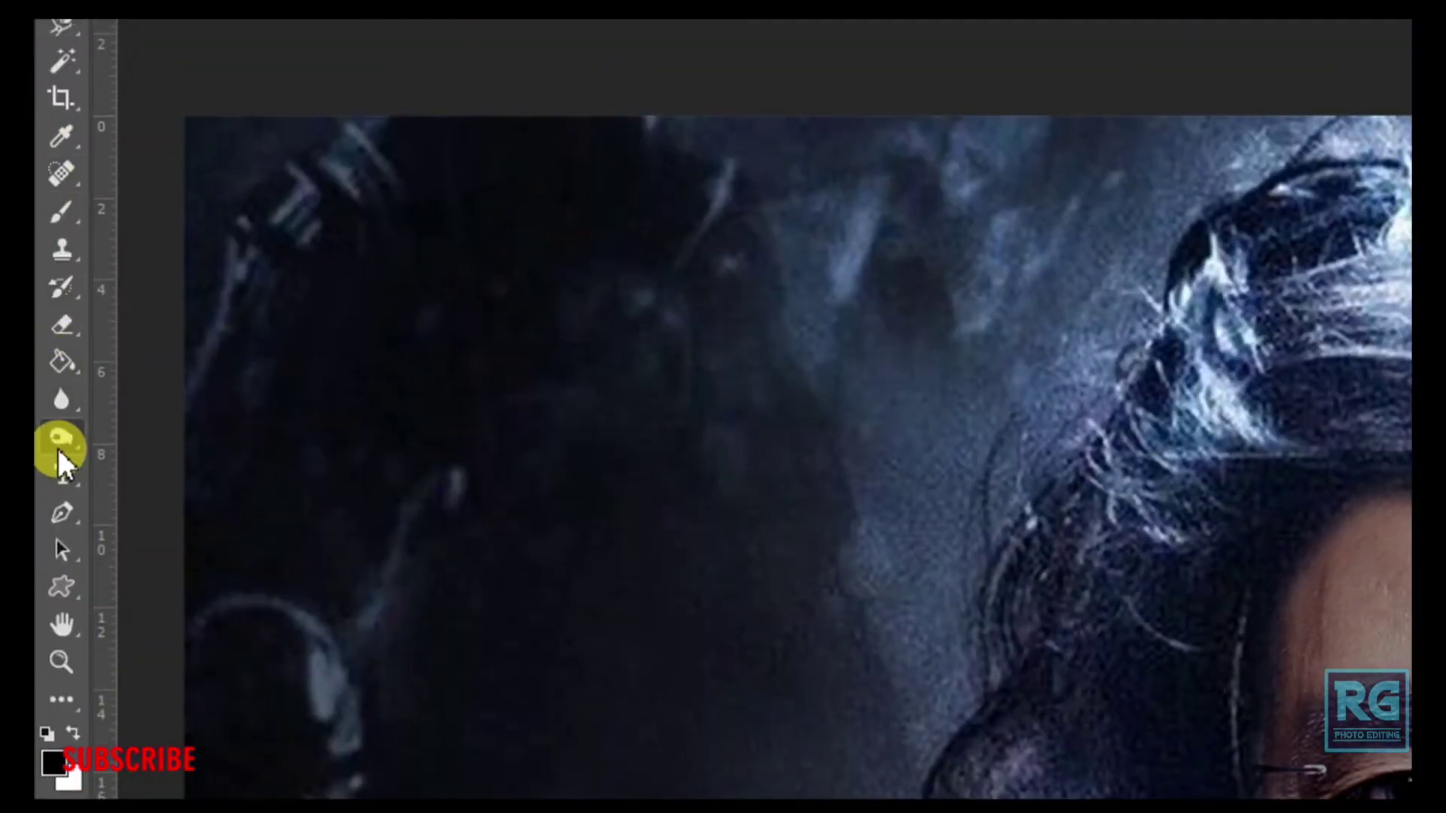
Burn along the hairline, then lower exposure to 45% and shade the forehead.
right_click(59, 452)
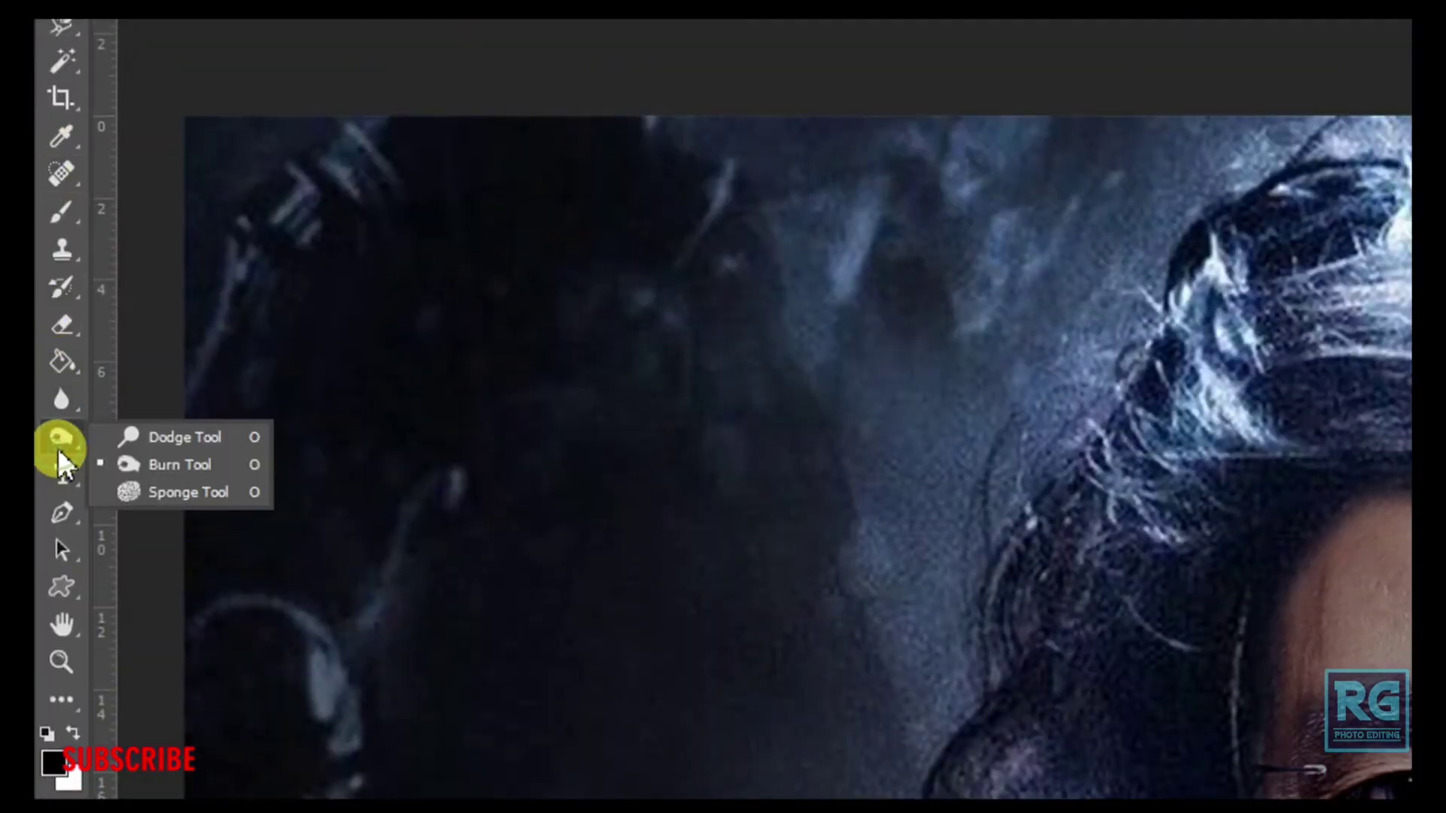
left_click(161, 463)
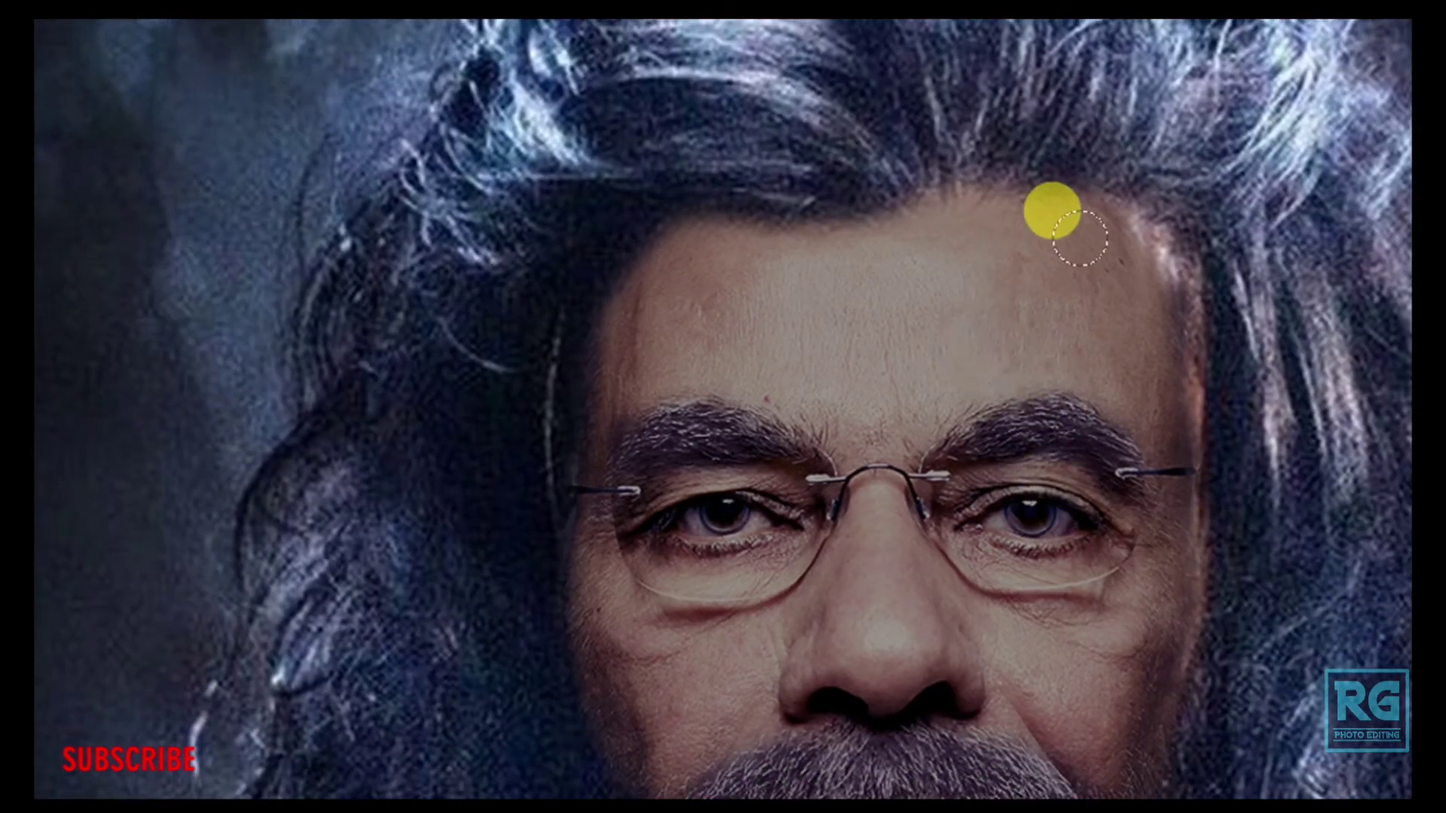
left_click_drag(1079, 240, 804, 198)
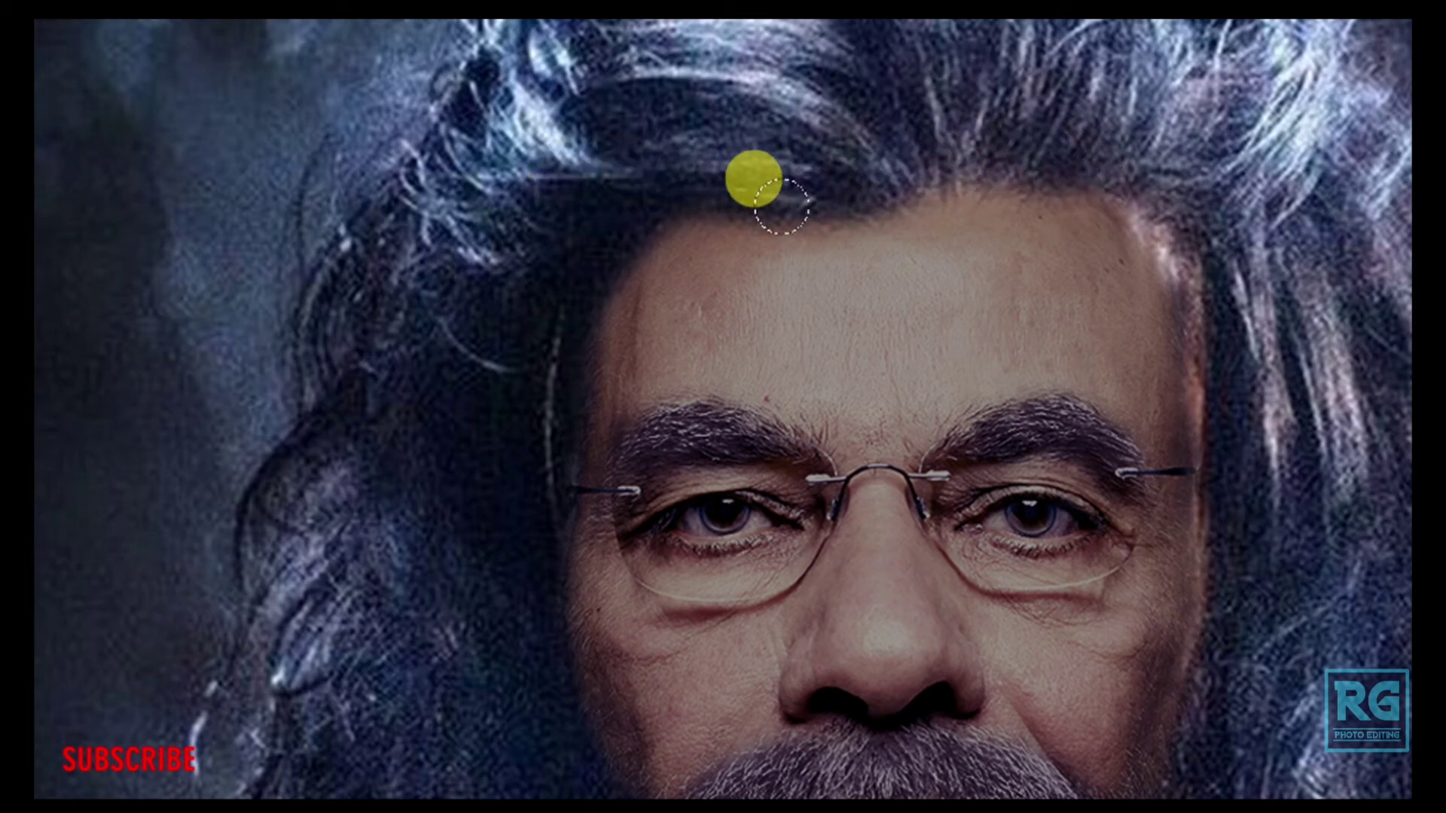
mouse_move(804, 198)
left_mouse_down()
mouse_move(1189, 320)
mouse_move(1032, 193)
mouse_move(1146, 355)
mouse_move(913, 203)
mouse_move(843, 192)
mouse_move(447, 302)
mouse_move(746, 260)
mouse_move(817, 296)
left_mouse_up()
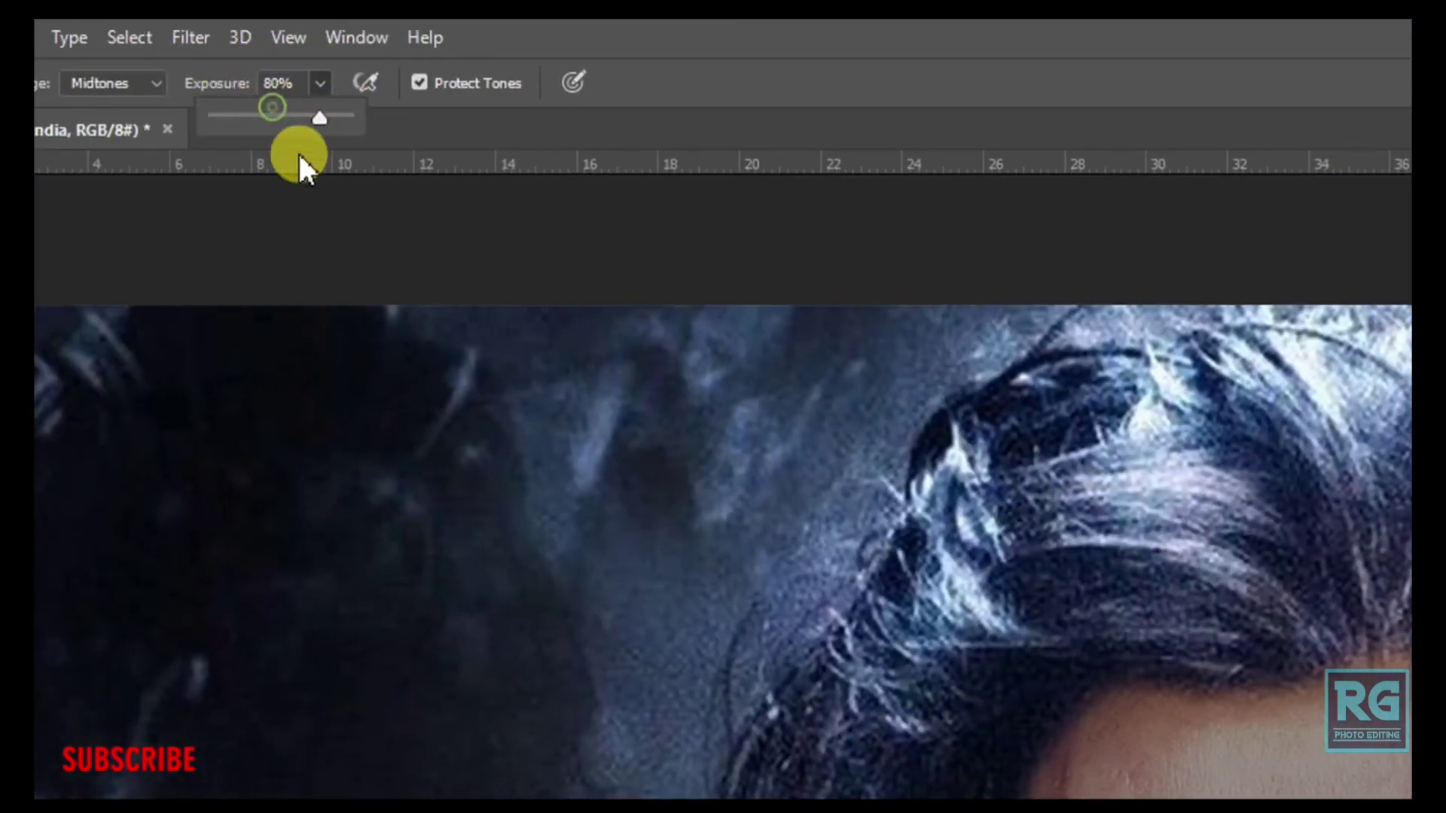
left_click(272, 117)
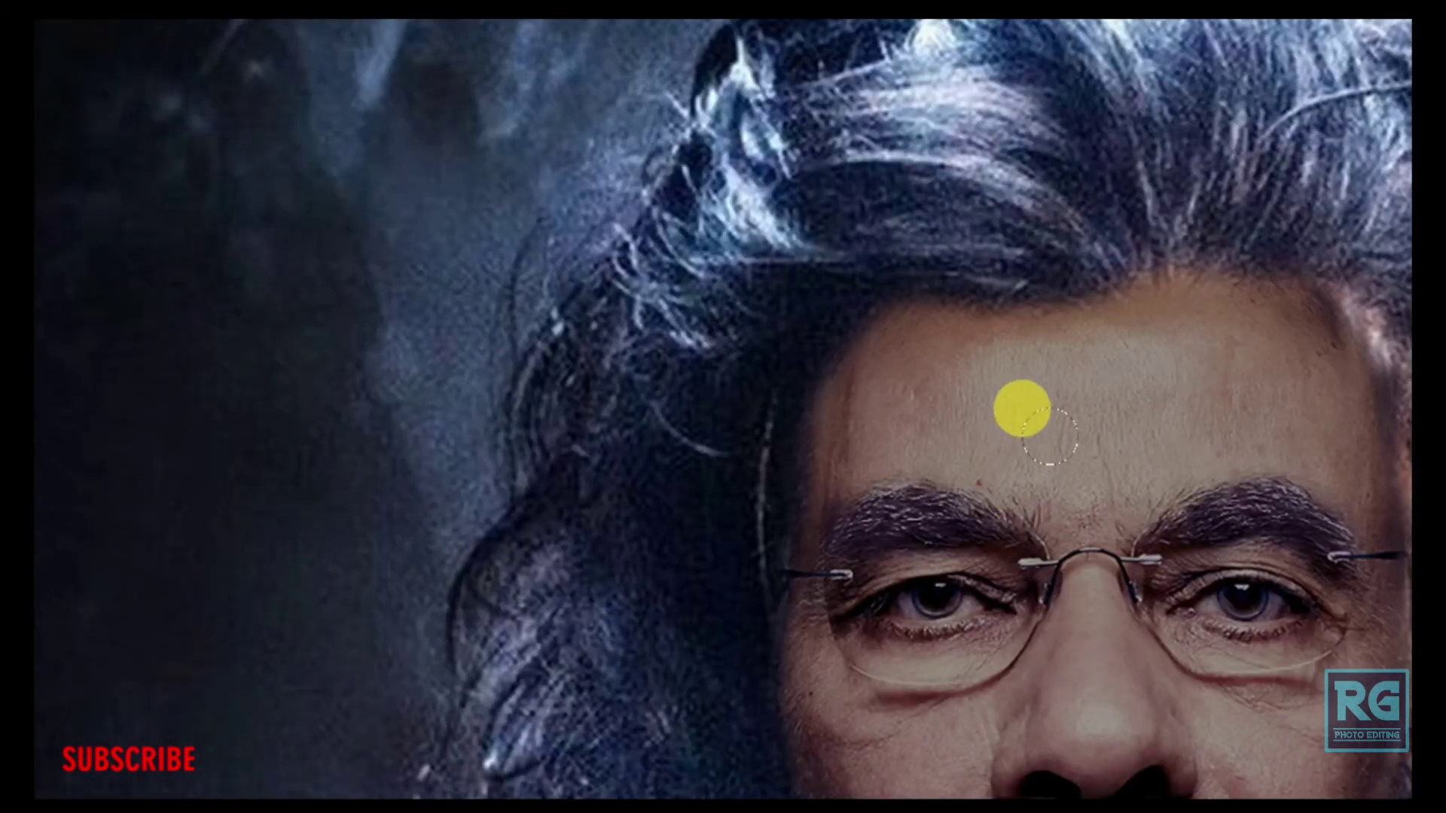
mouse_move(1174, 604)
left_mouse_down()
mouse_move(936, 463)
mouse_move(749, 241)
mouse_move(590, 312)
mouse_move(864, 614)
mouse_move(747, 616)
mouse_move(1082, 342)
mouse_move(945, 312)
mouse_move(925, 344)
mouse_move(891, 123)
mouse_move(959, 168)
mouse_move(1007, 155)
mouse_move(855, 176)
mouse_move(1000, 200)
mouse_move(536, 291)
mouse_move(960, 444)
mouse_move(966, 486)
mouse_move(723, 346)
mouse_move(662, 361)
mouse_move(941, 437)
mouse_move(964, 359)
mouse_move(996, 350)
mouse_move(990, 498)
mouse_move(803, 479)
left_mouse_up()
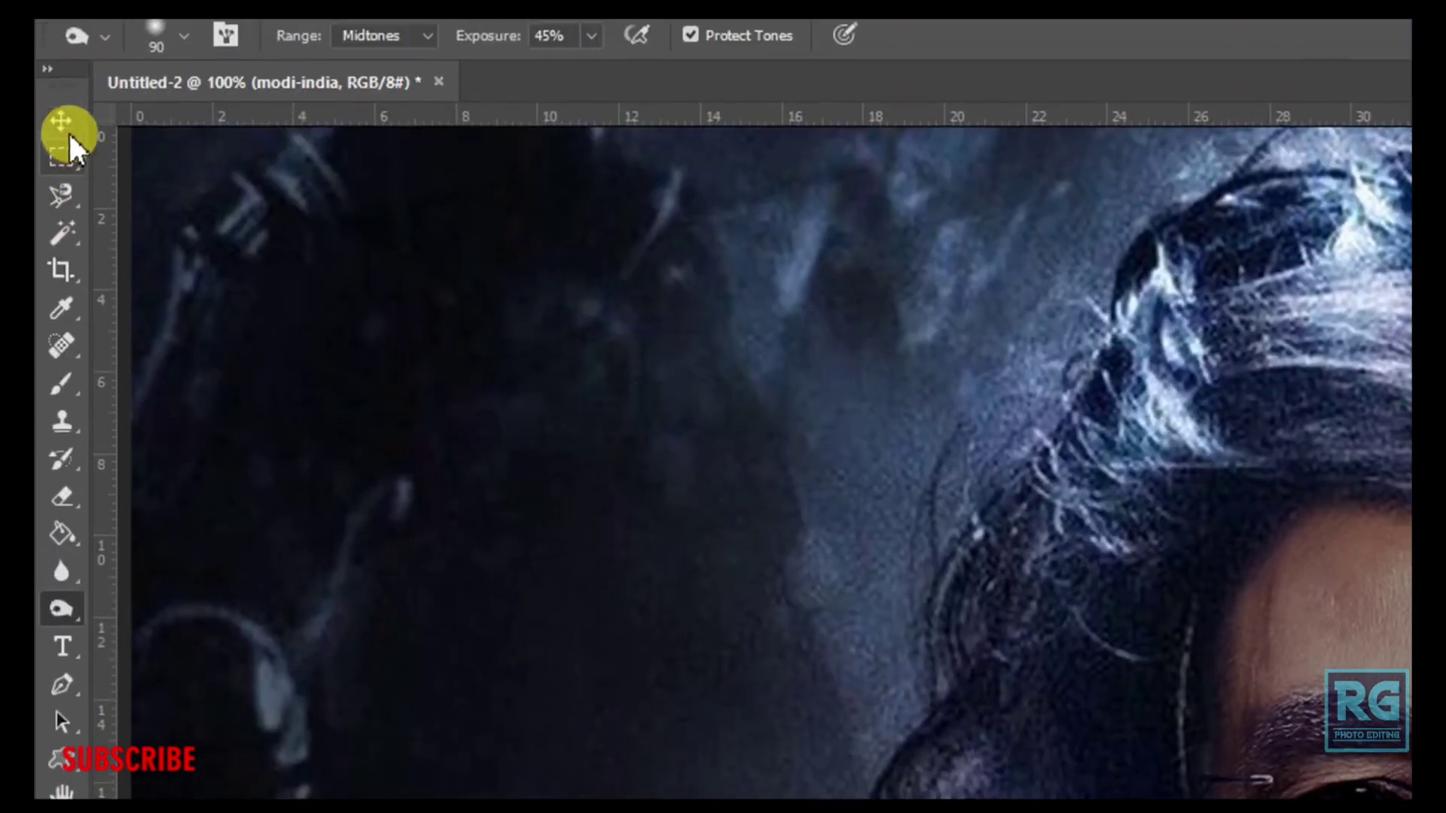
Select Vibrance 1 and add a blank Layer 1 at the top of the stack.
left_click(60, 134)
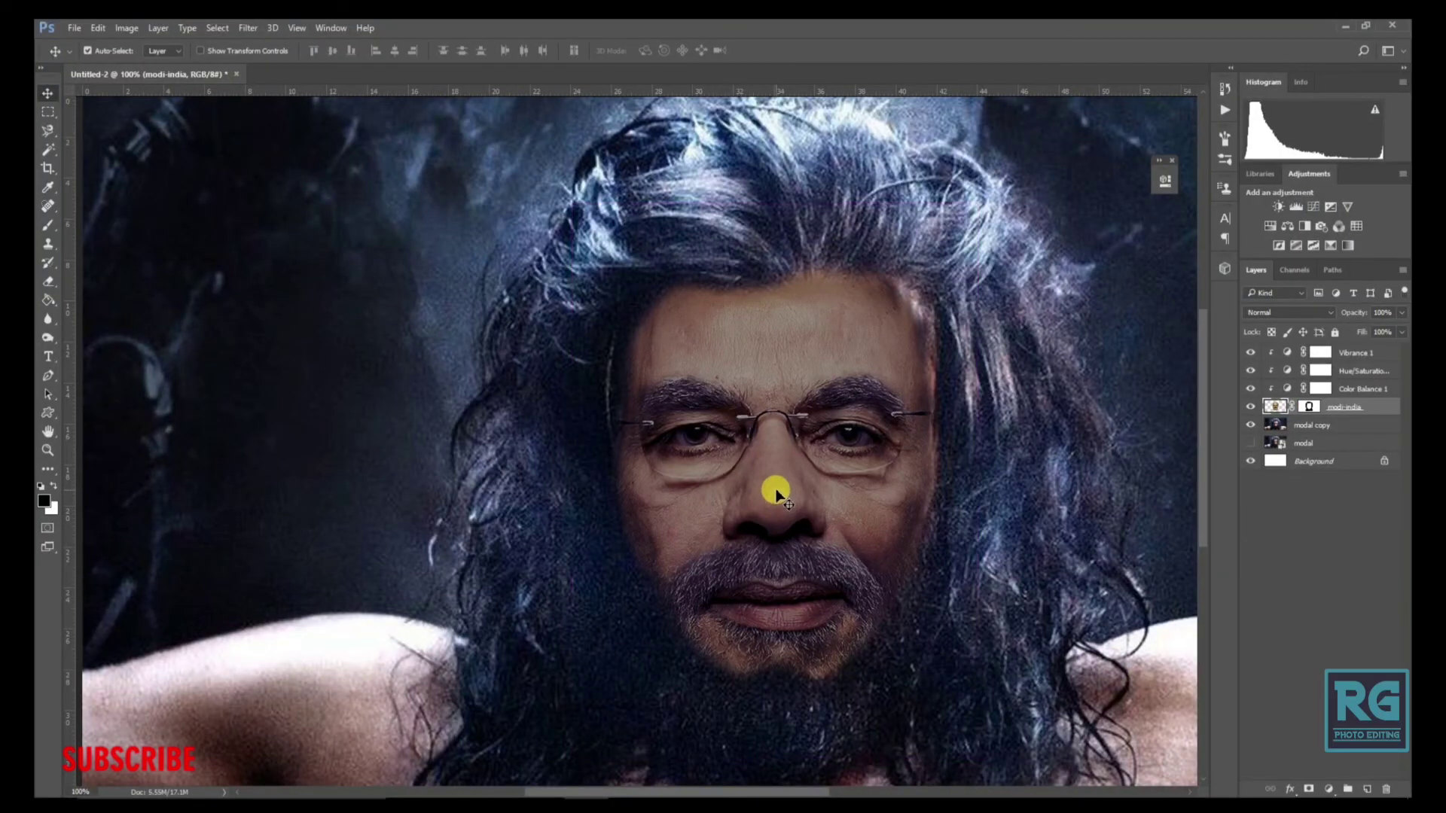
scroll(775, 493, "down", 2)
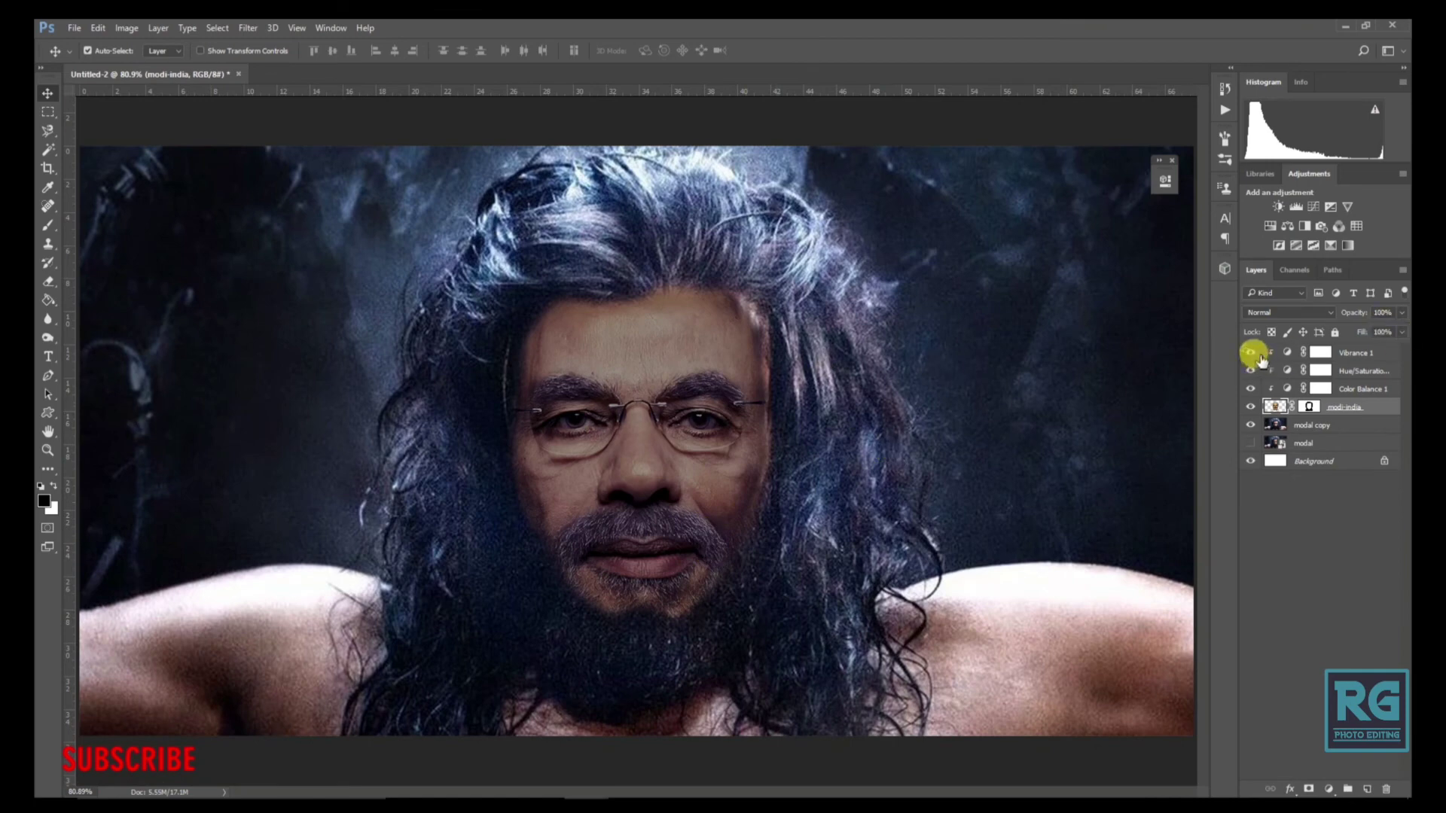
left_click(1365, 360, "shift")
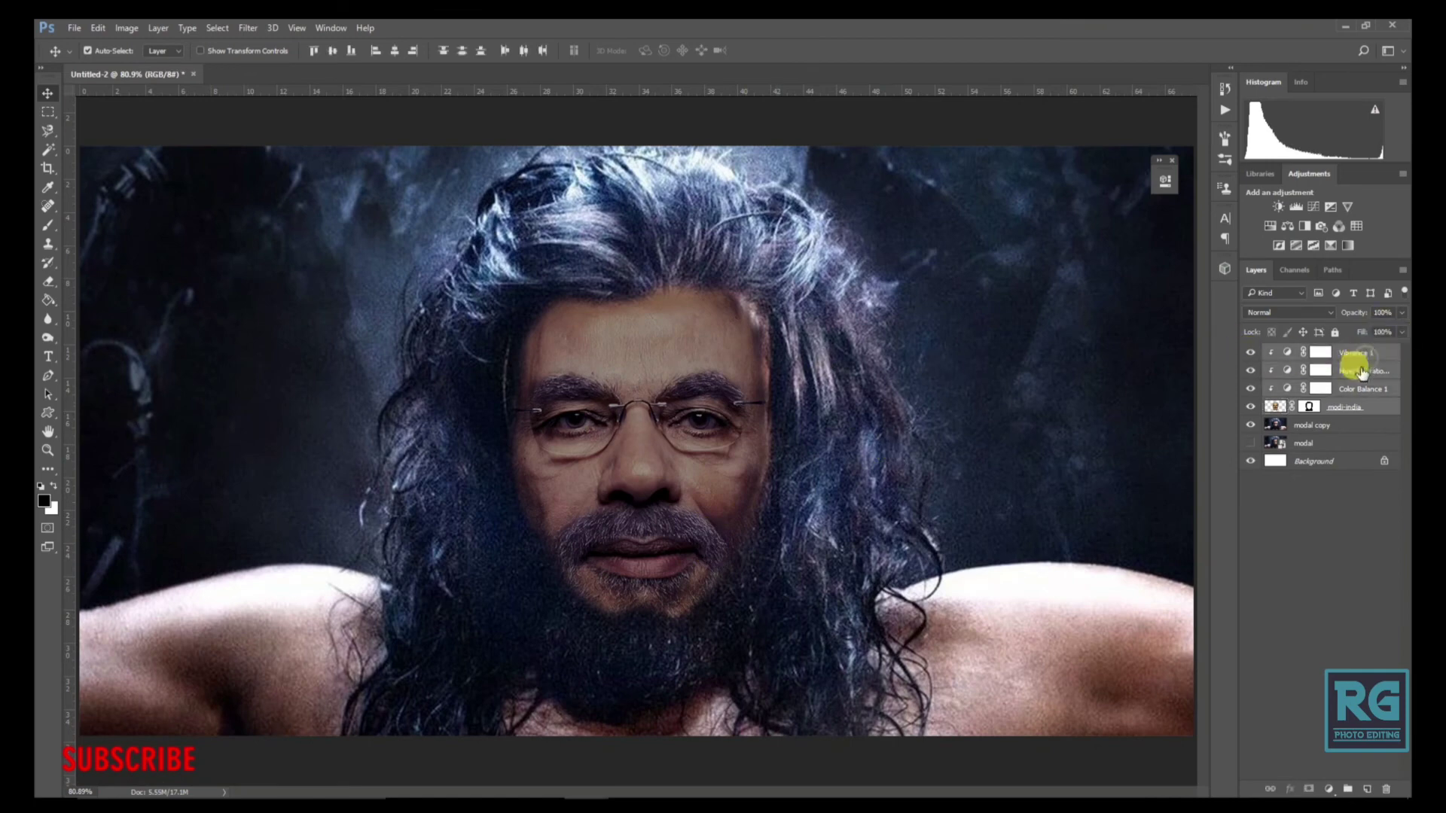
left_click(1352, 354)
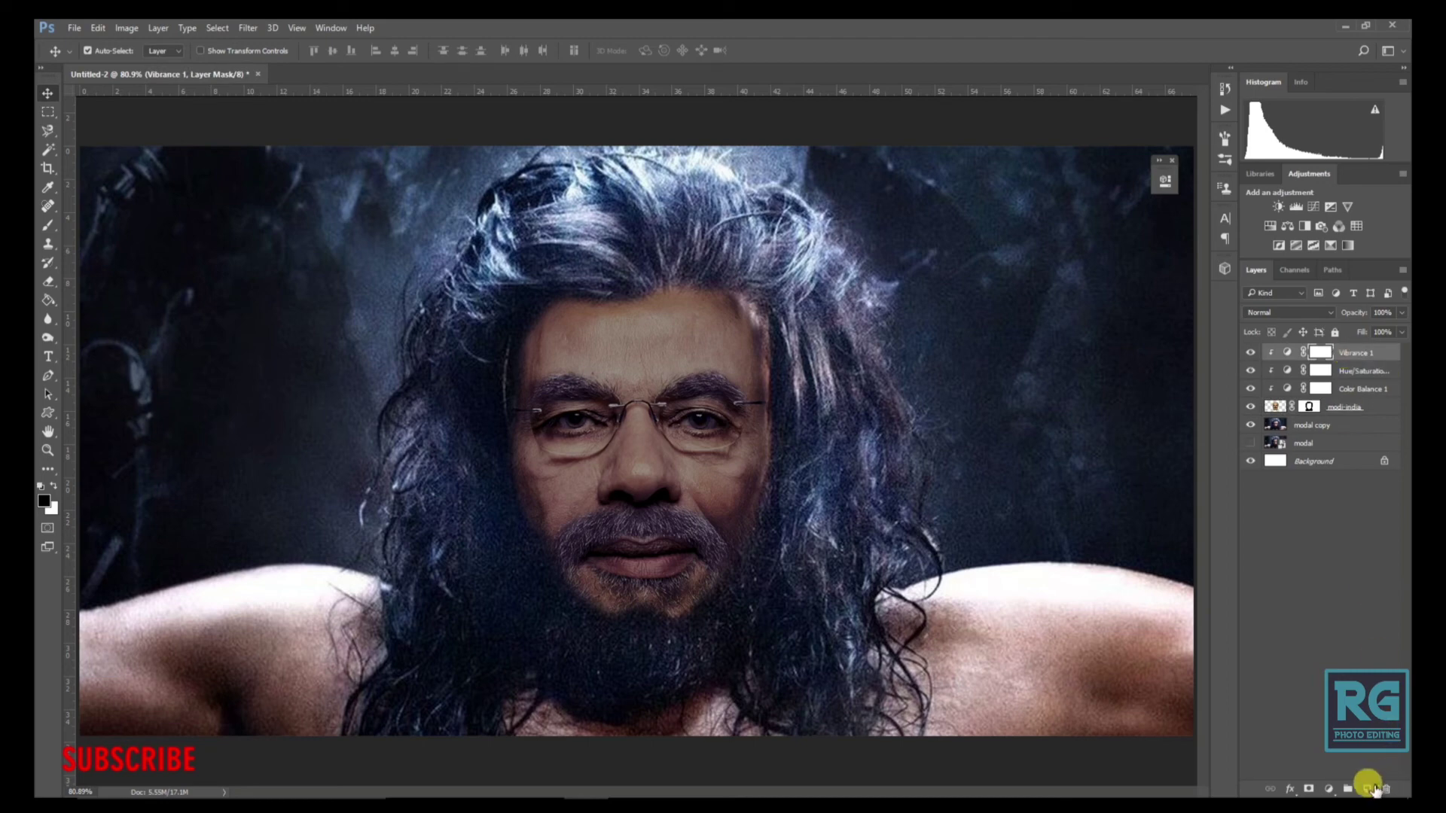
left_click(1369, 789)
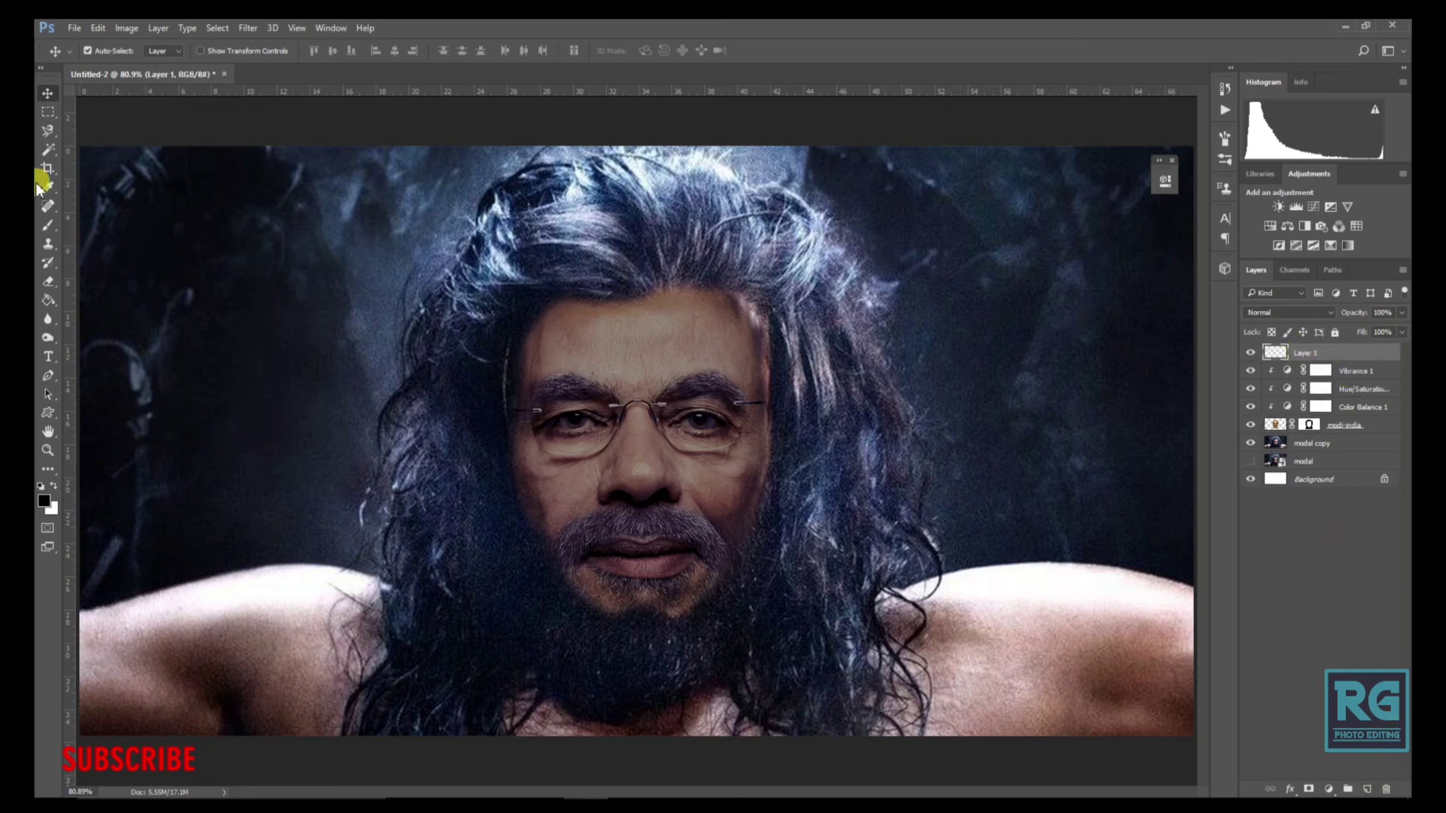
Brush black shading over the face's left side on Layer 1, then set Layer 1 to 25% opacity.
left_click_drag(49, 230, 90, 221)
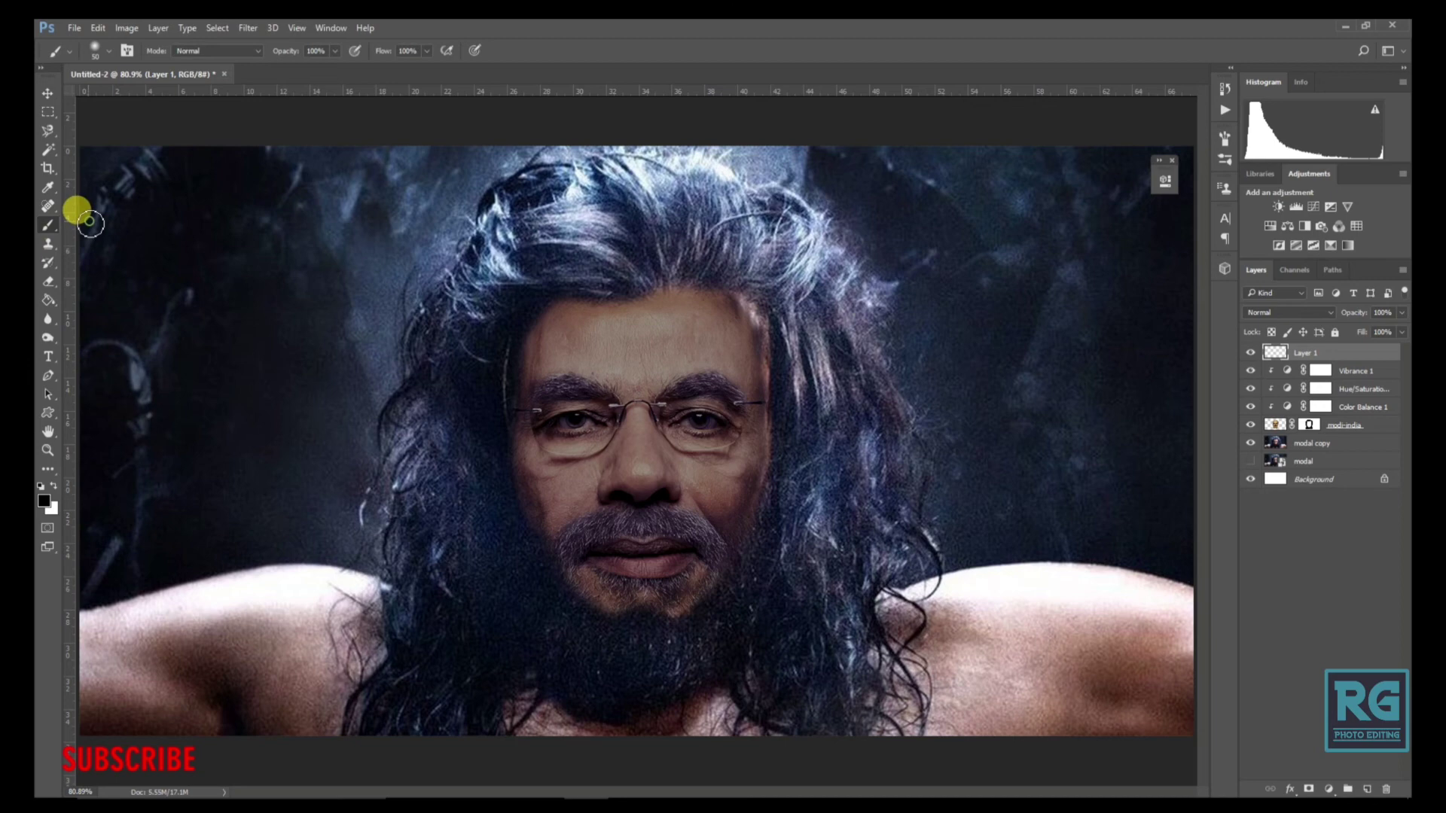
left_click(45, 499)
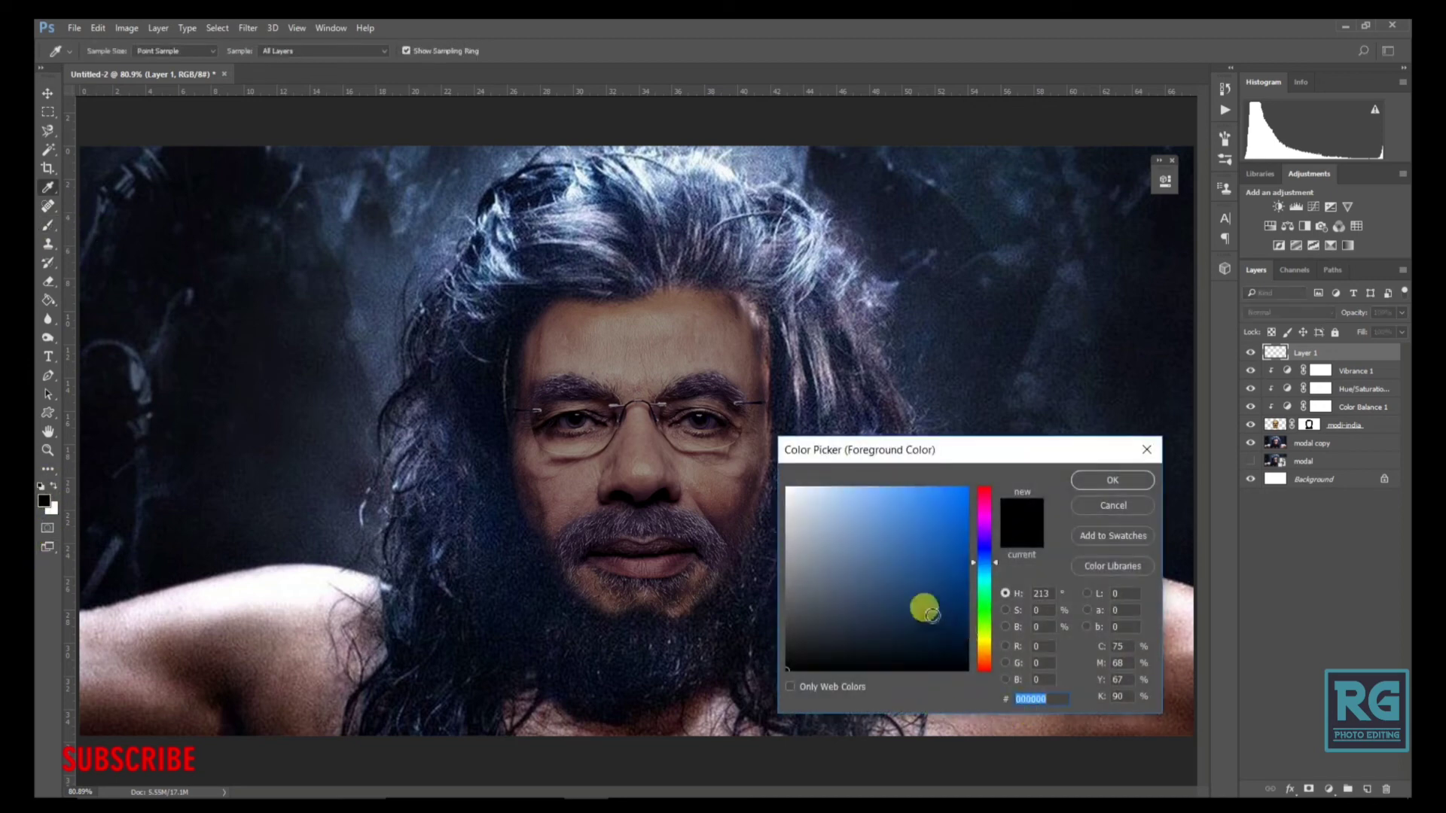
left_click(1115, 480)
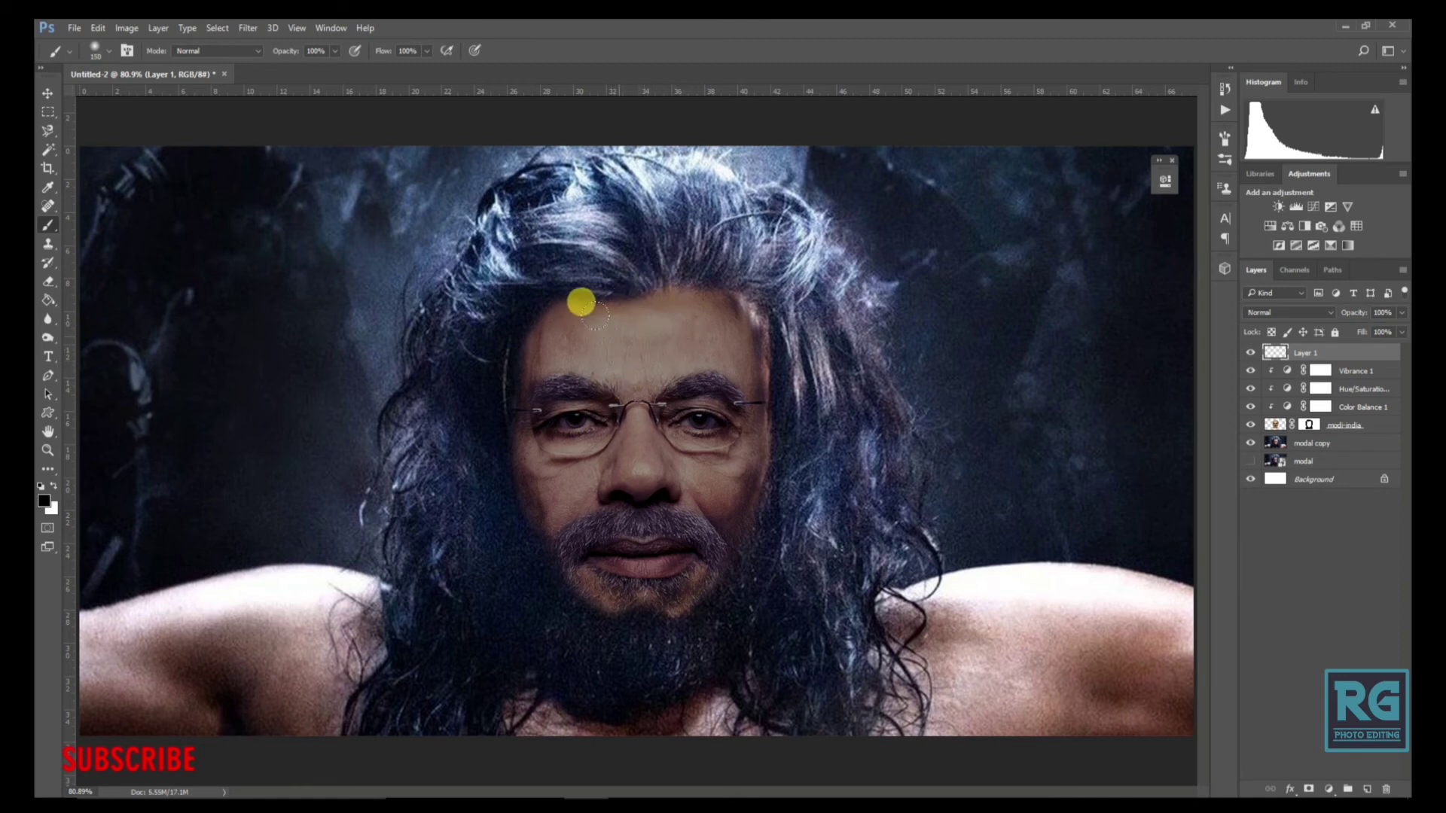
mouse_move(554, 291)
left_mouse_down()
mouse_move(549, 516)
mouse_move(517, 281)
mouse_move(500, 500)
mouse_move(539, 597)
mouse_move(571, 394)
mouse_move(610, 423)
left_mouse_up()
key("ctrl+z")
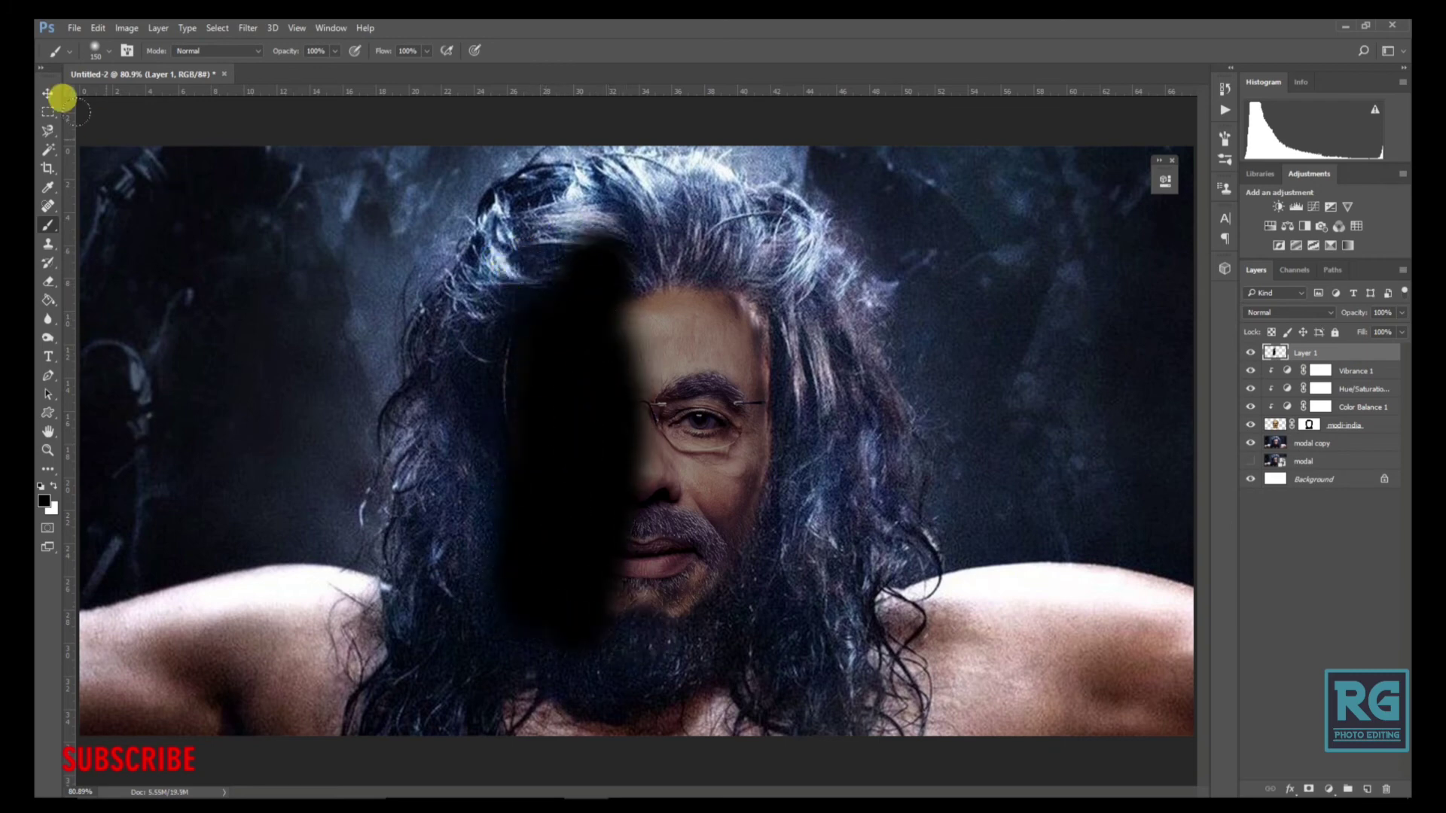
left_click(48, 93)
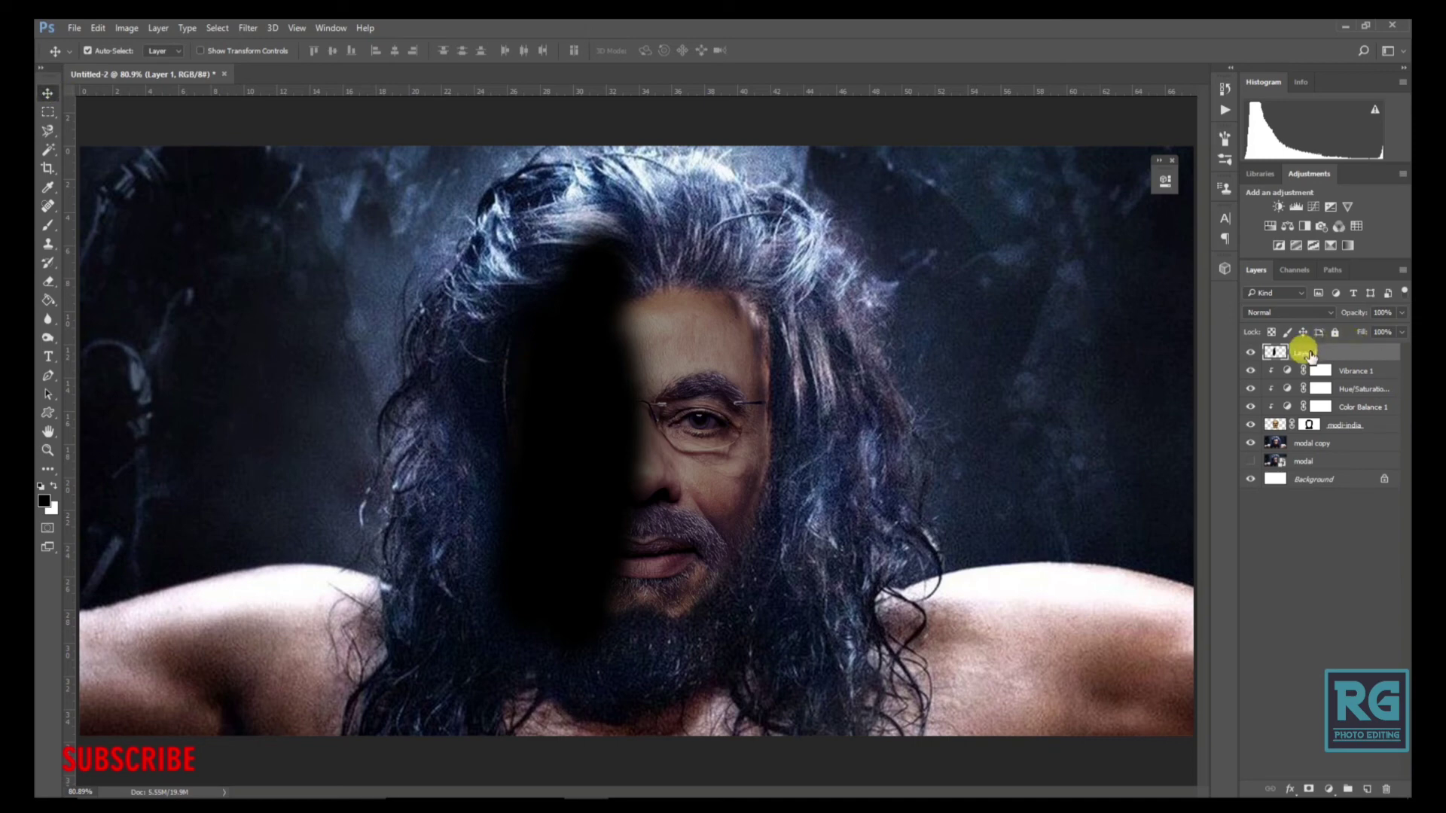
left_click_drag(1360, 317, 1352, 318)
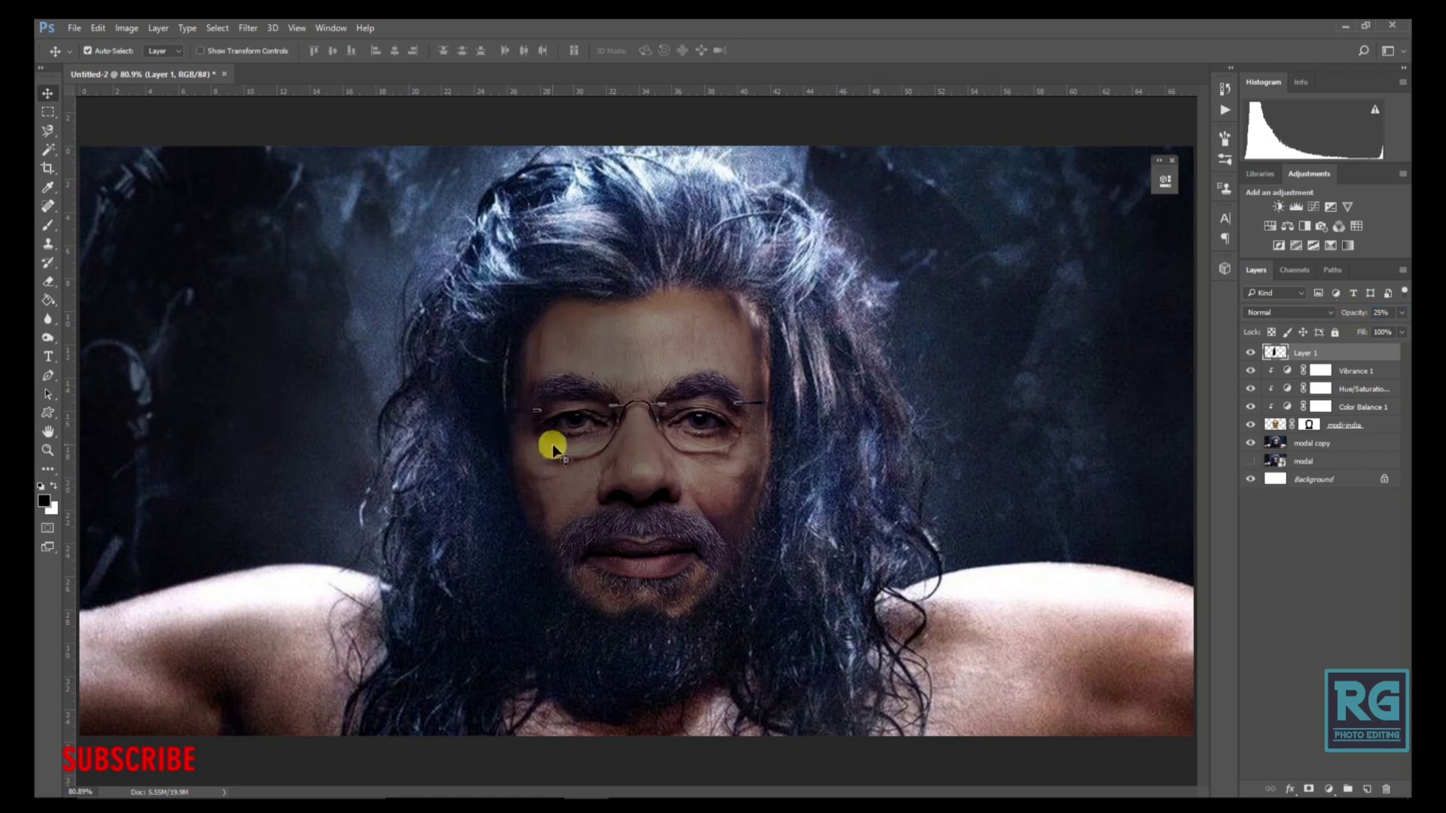
Compare Layer 1's shading on and off, then erase it from the upper forehead.
left_click(1250, 353)
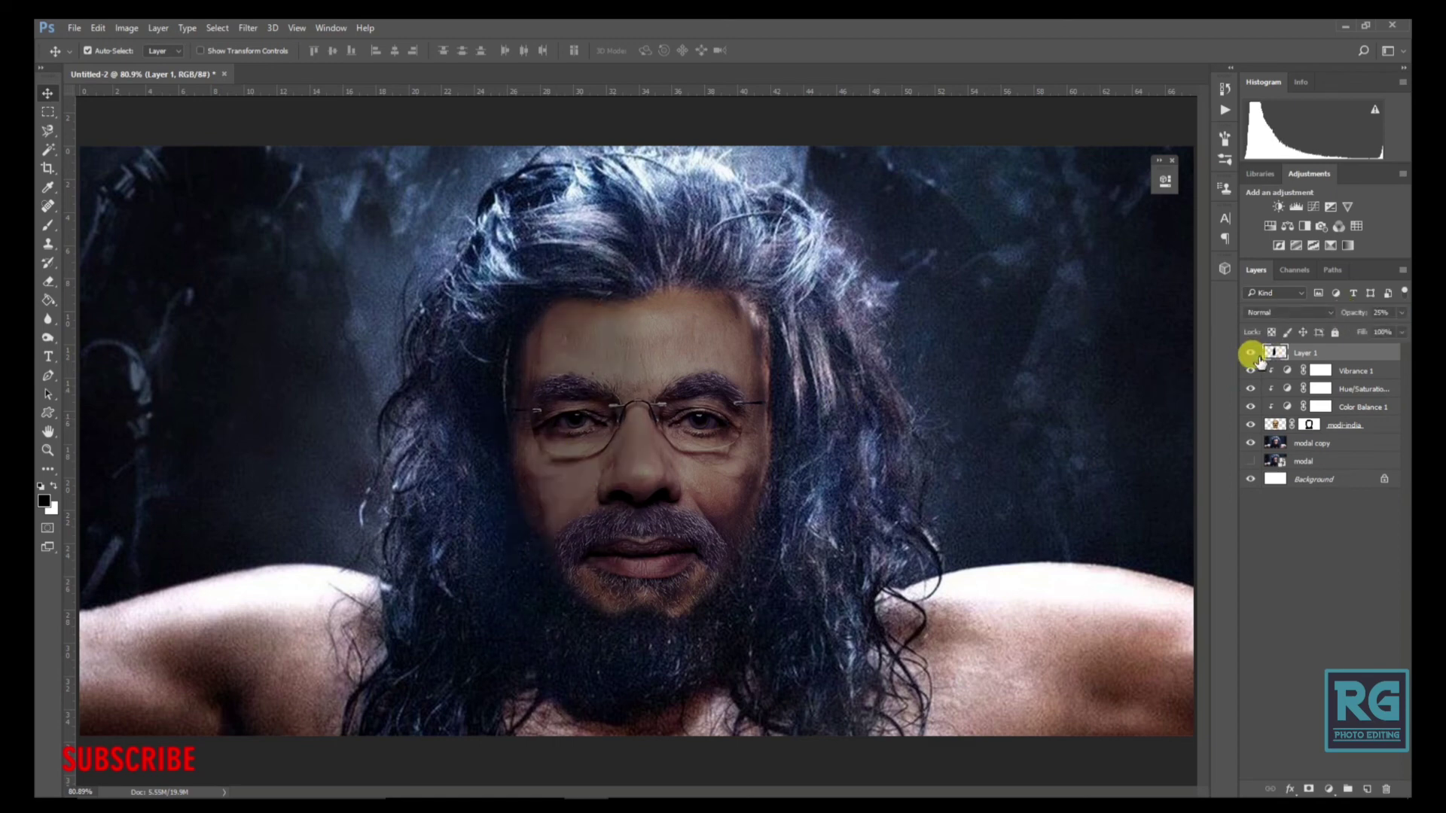
left_click(1251, 354)
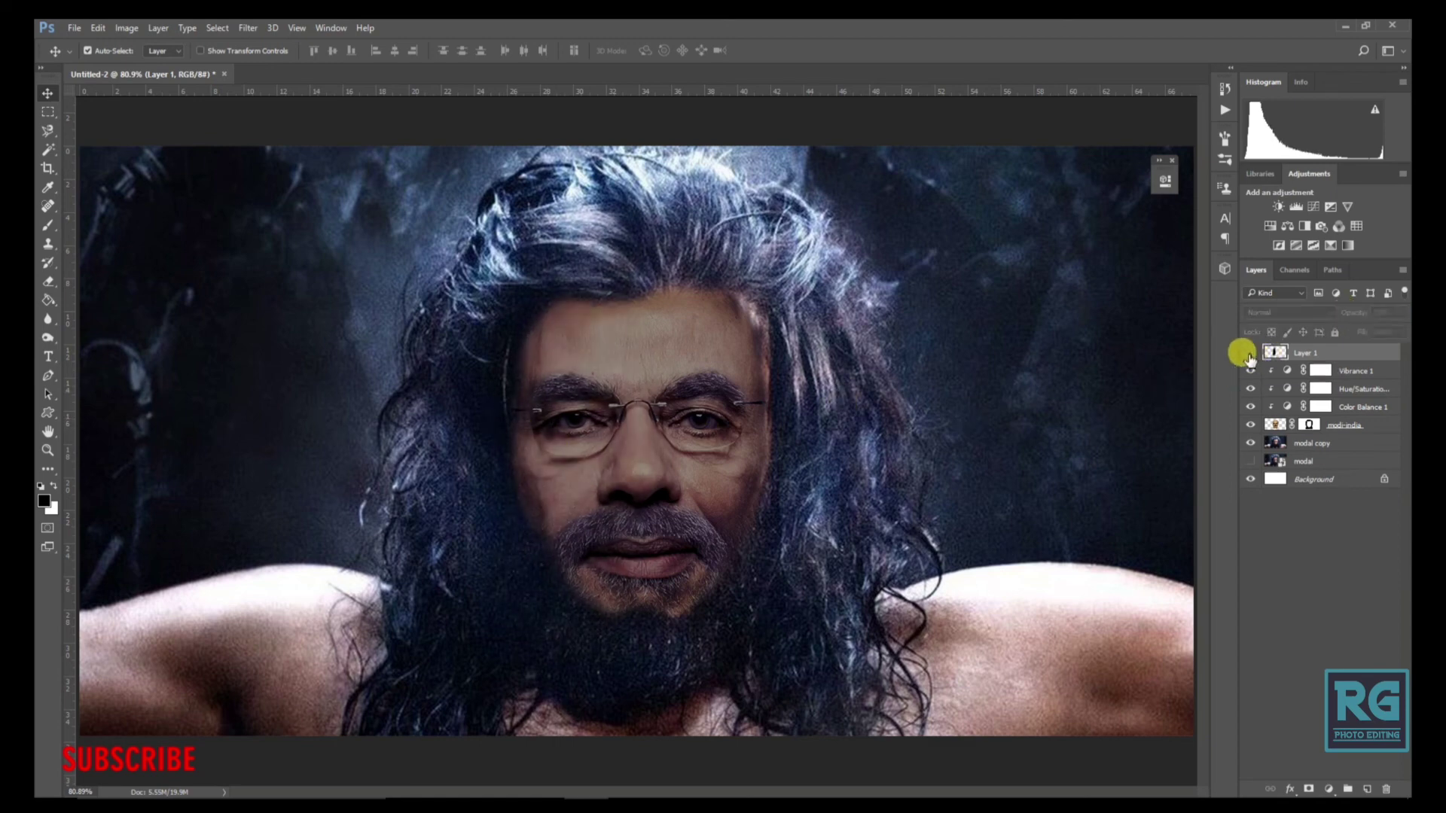
left_click(1250, 353)
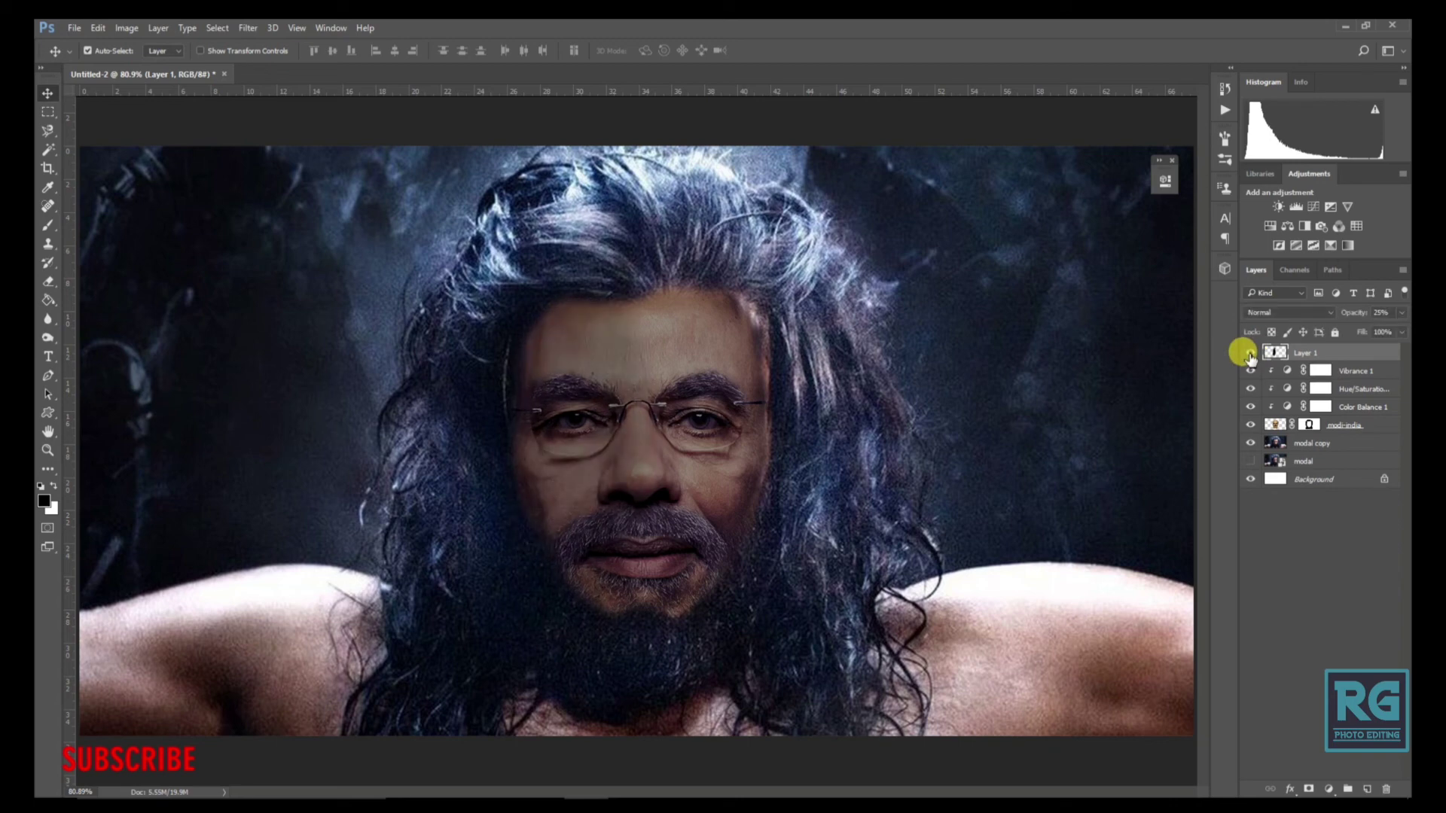
right_click(48, 283)
left_click(113, 284)
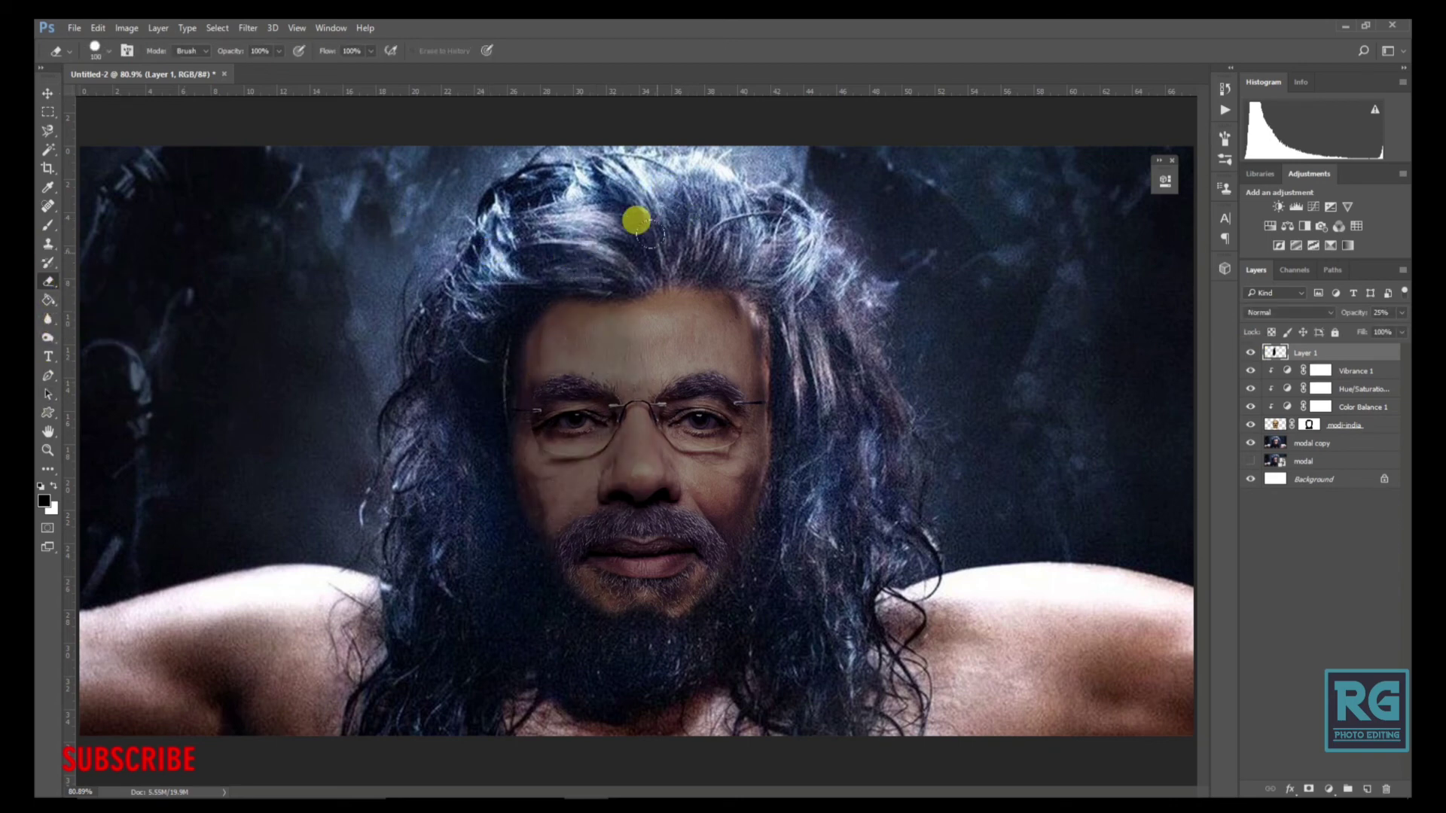
left_click_drag(550, 229, 619, 223)
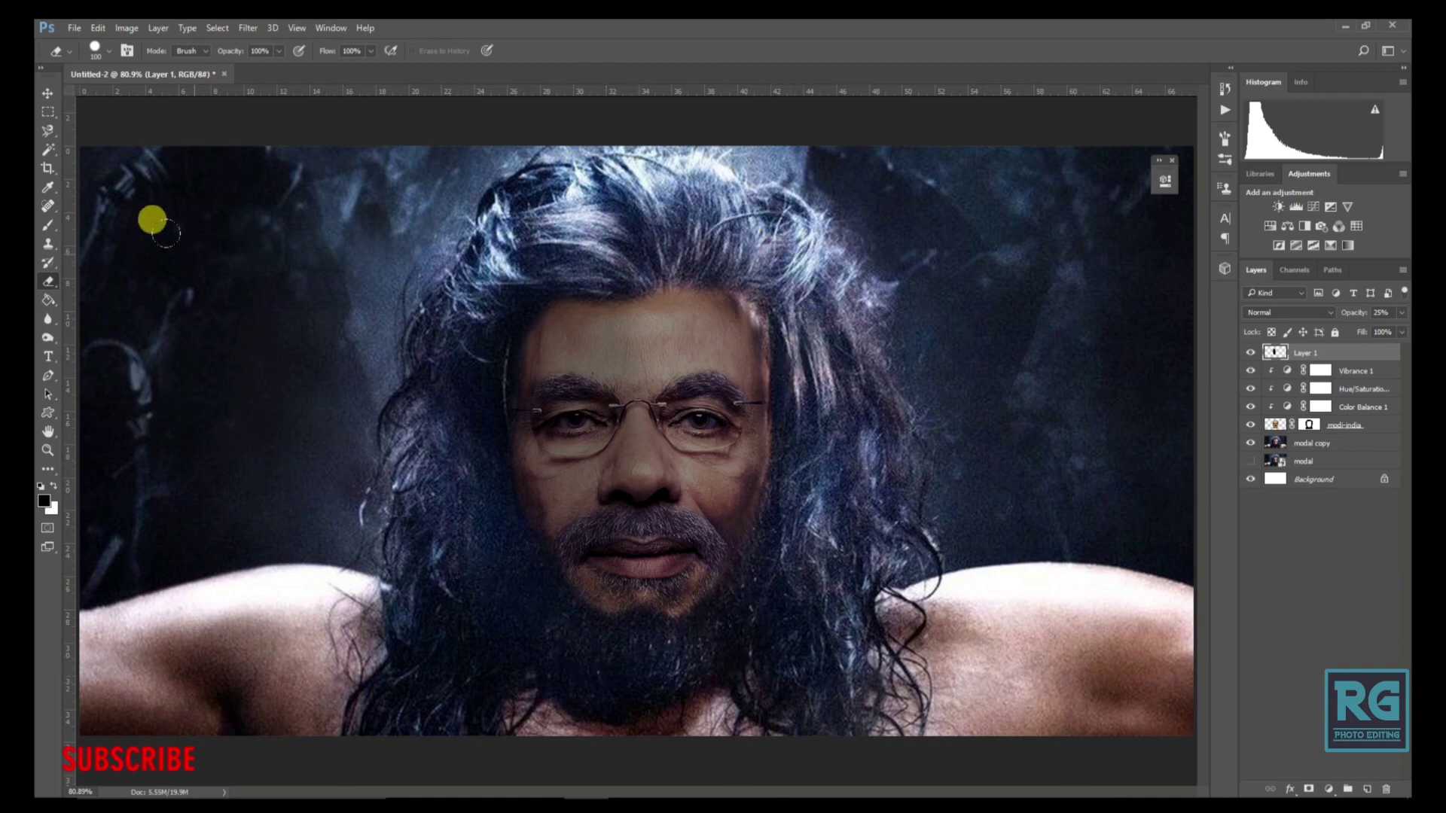
left_click(49, 93)
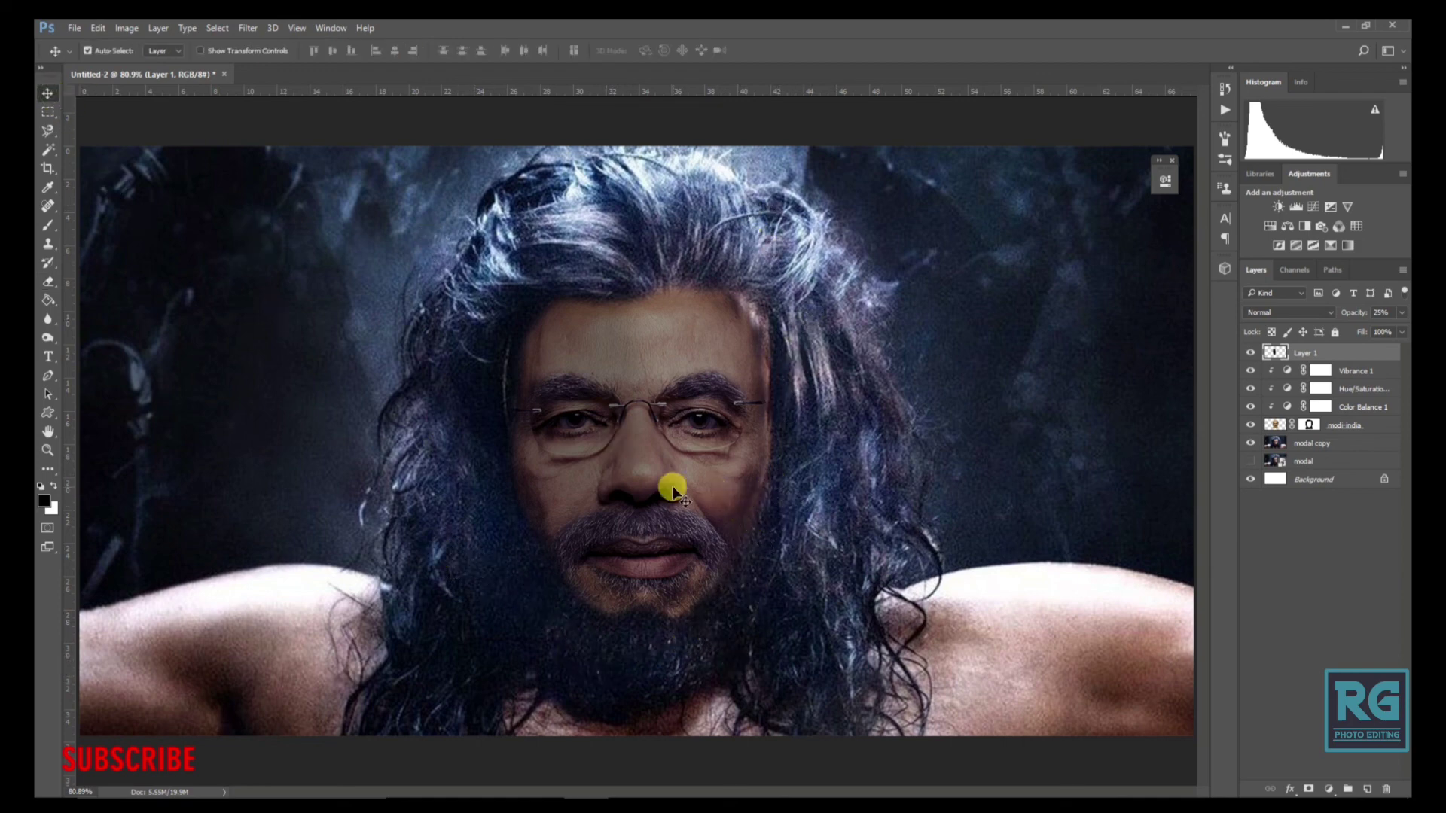
Tone the modi-india layer's cheek and moustache, then desaturate them with the Sponge tool.
left_click(50, 344)
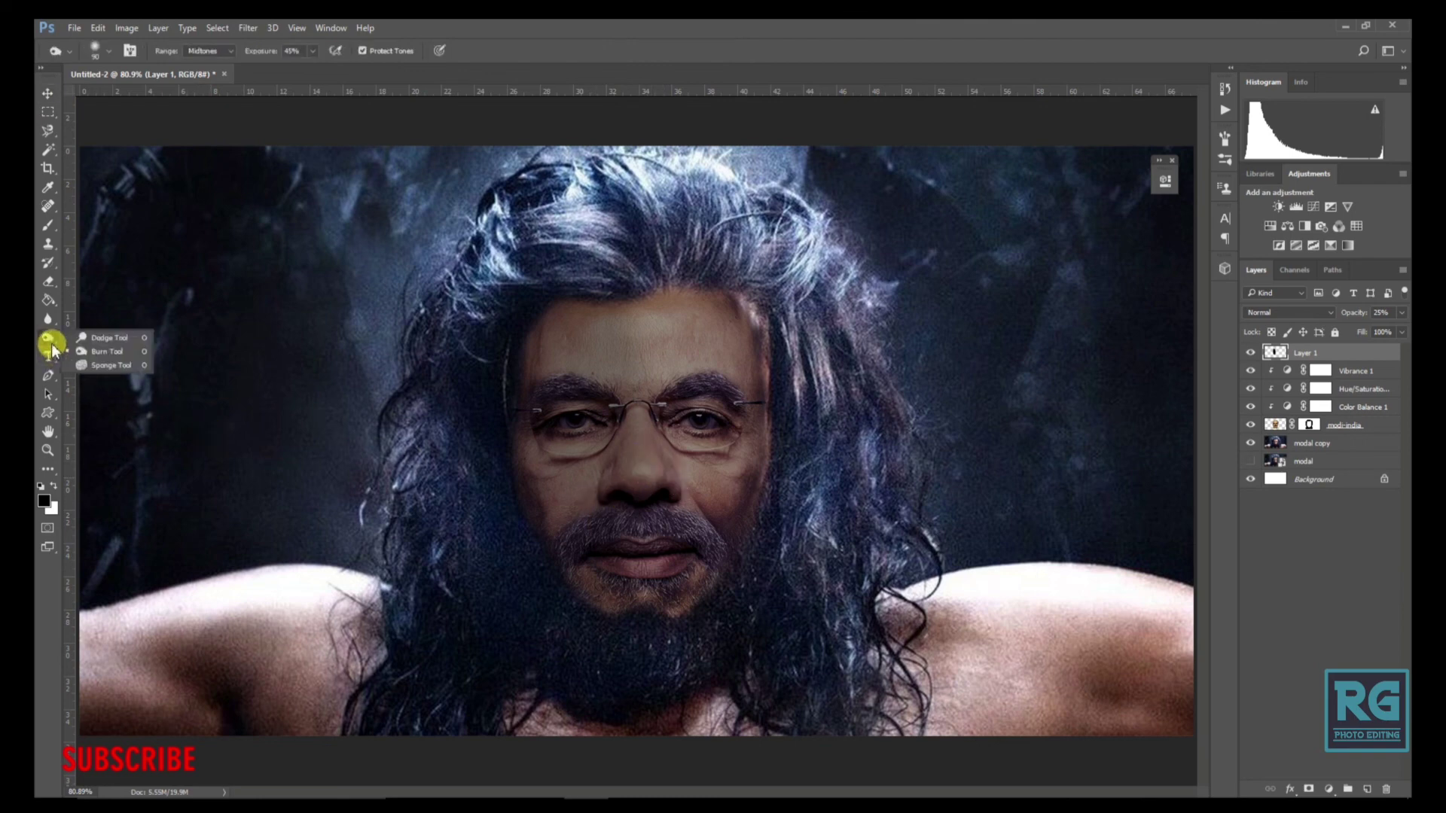
left_click(98, 351)
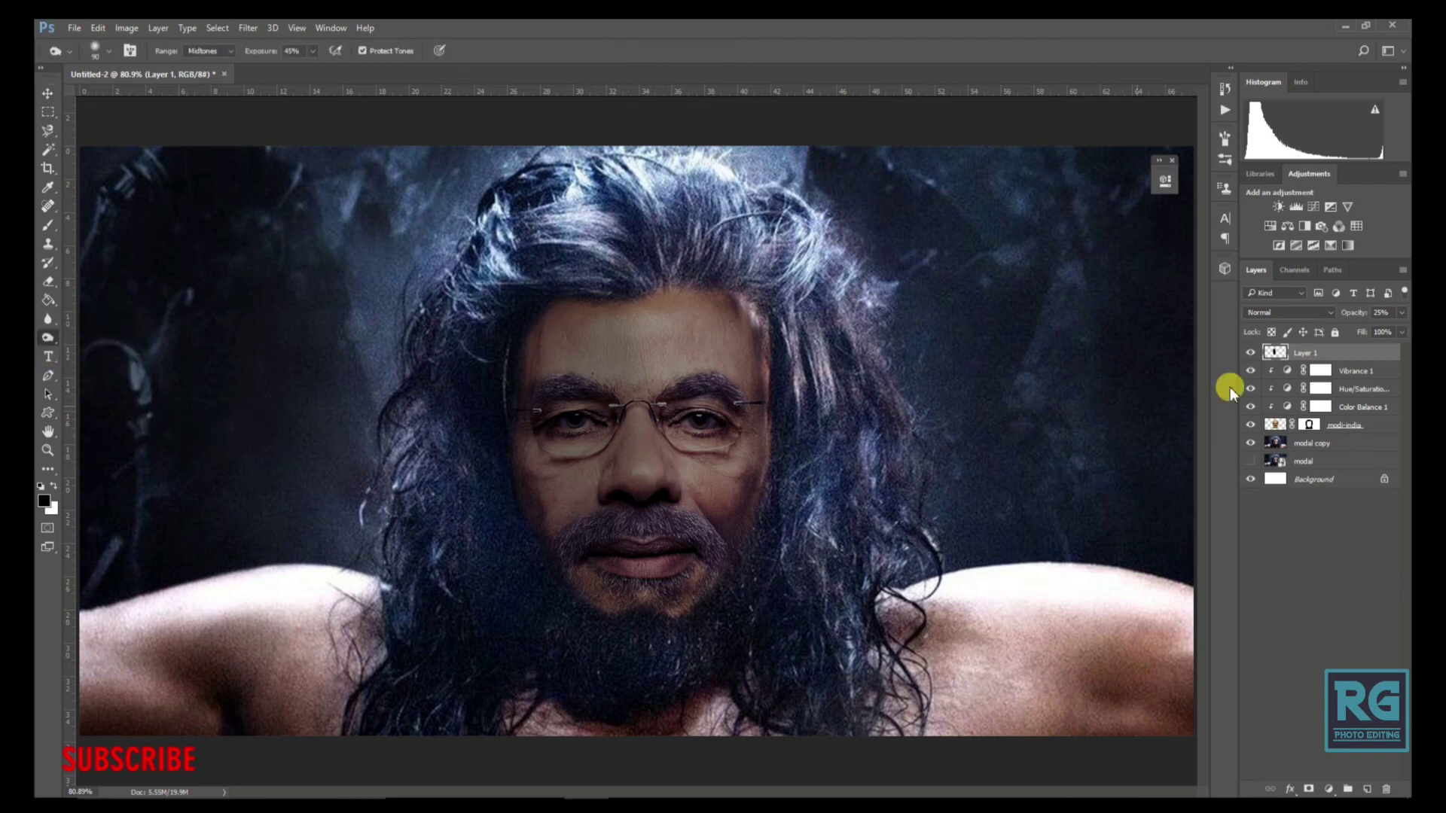
left_click(1277, 426)
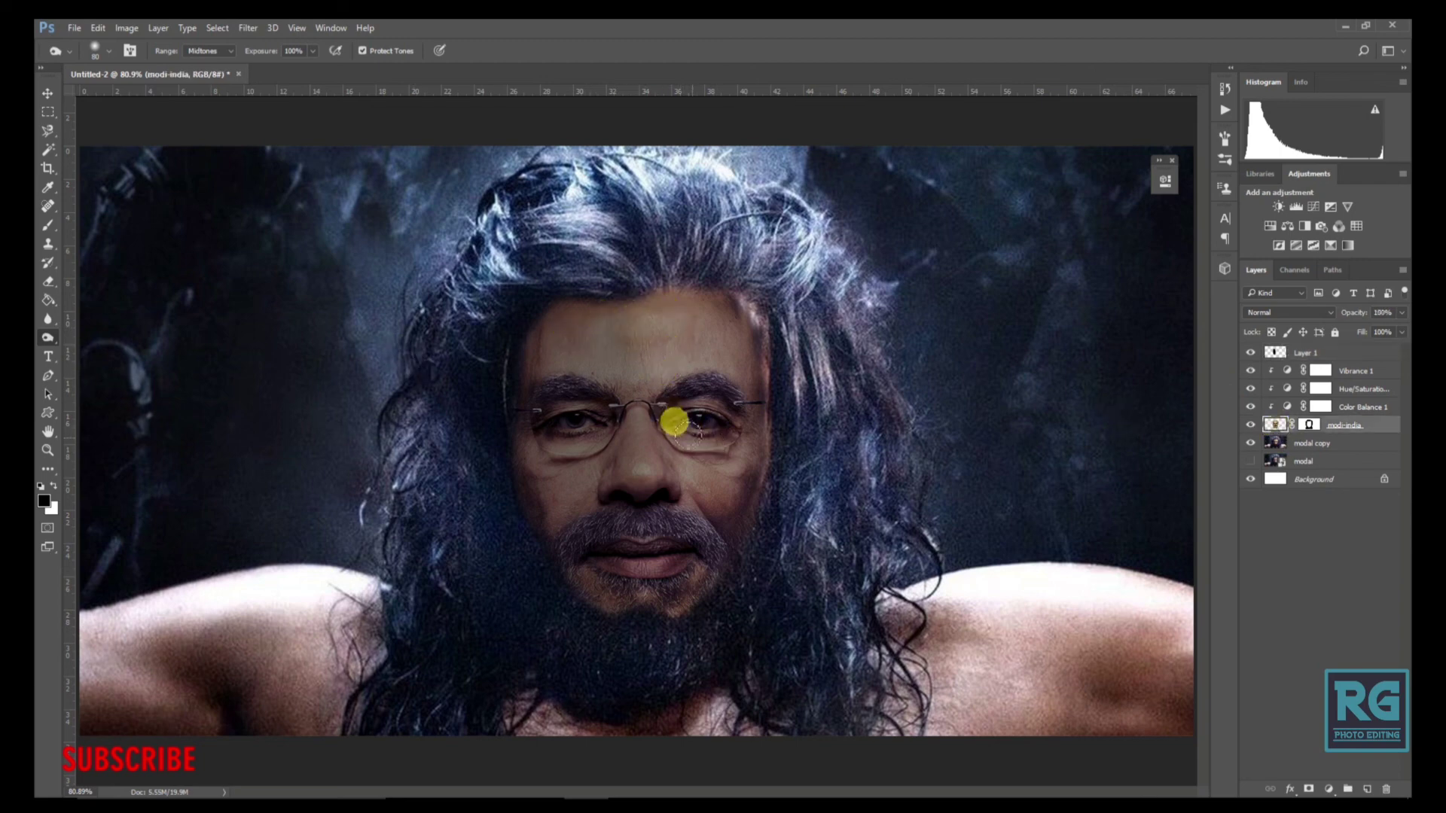
left_click_drag(729, 454, 626, 519)
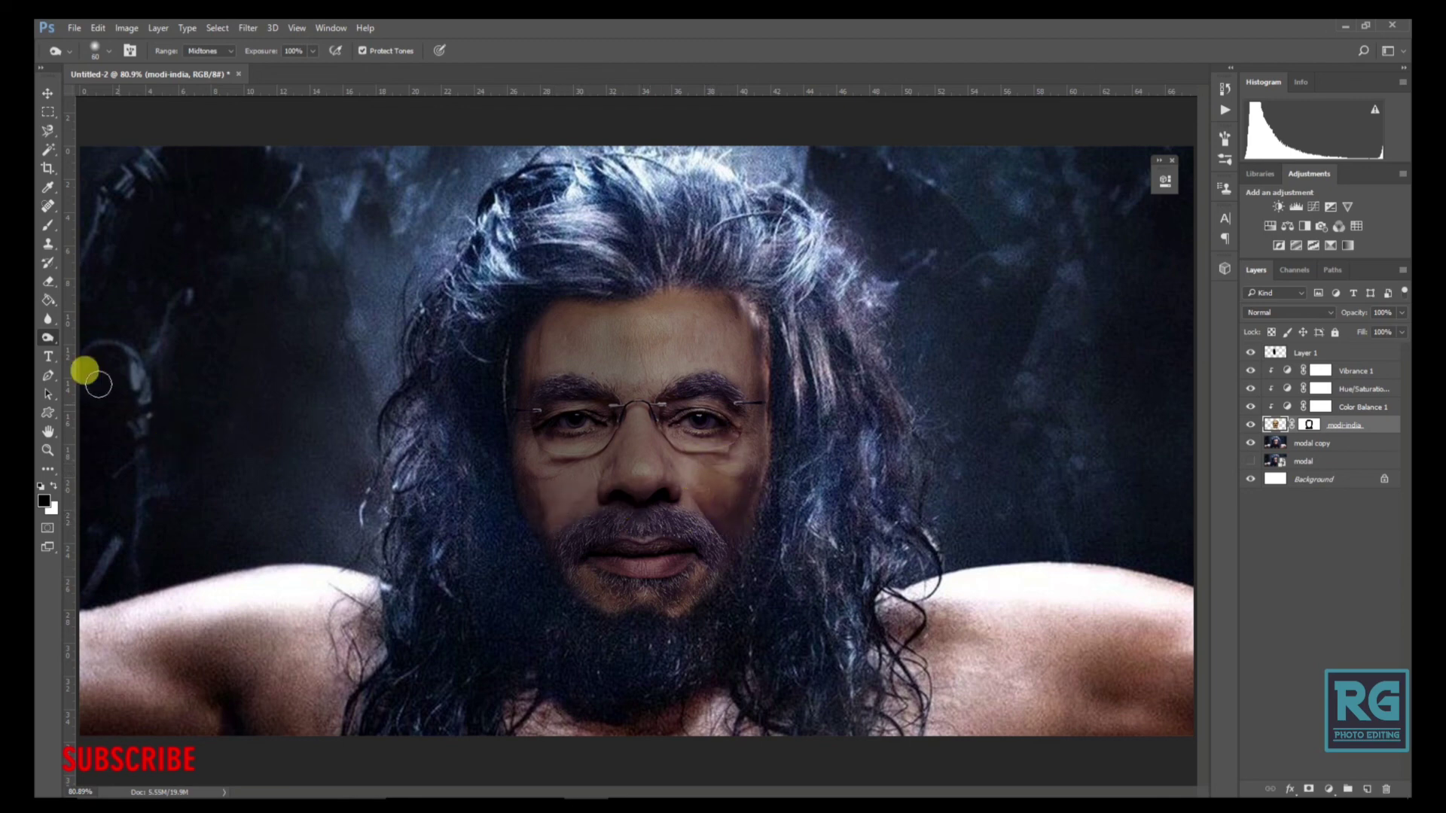
left_click_drag(42, 339, 106, 358)
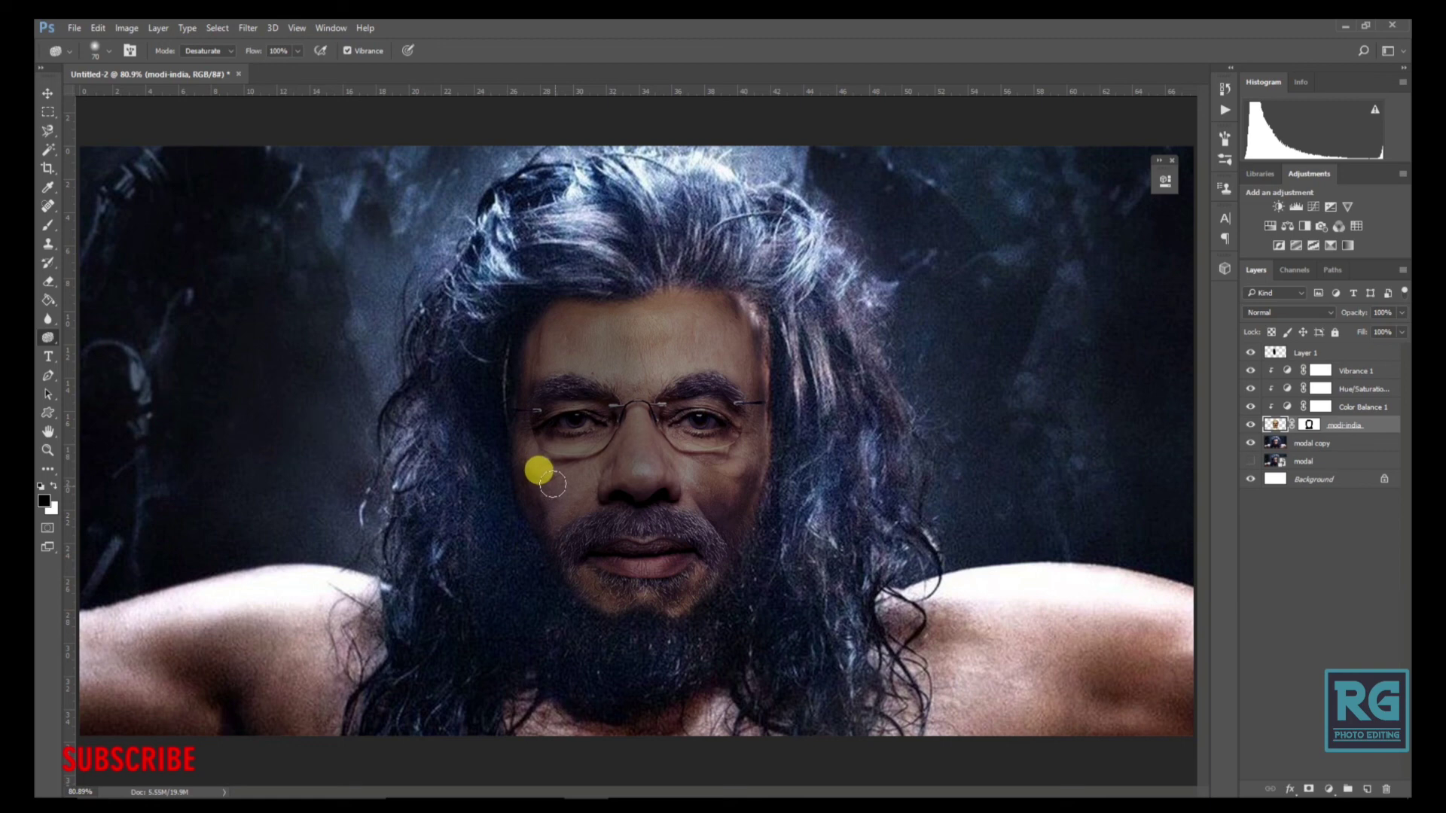
left_click(47, 94)
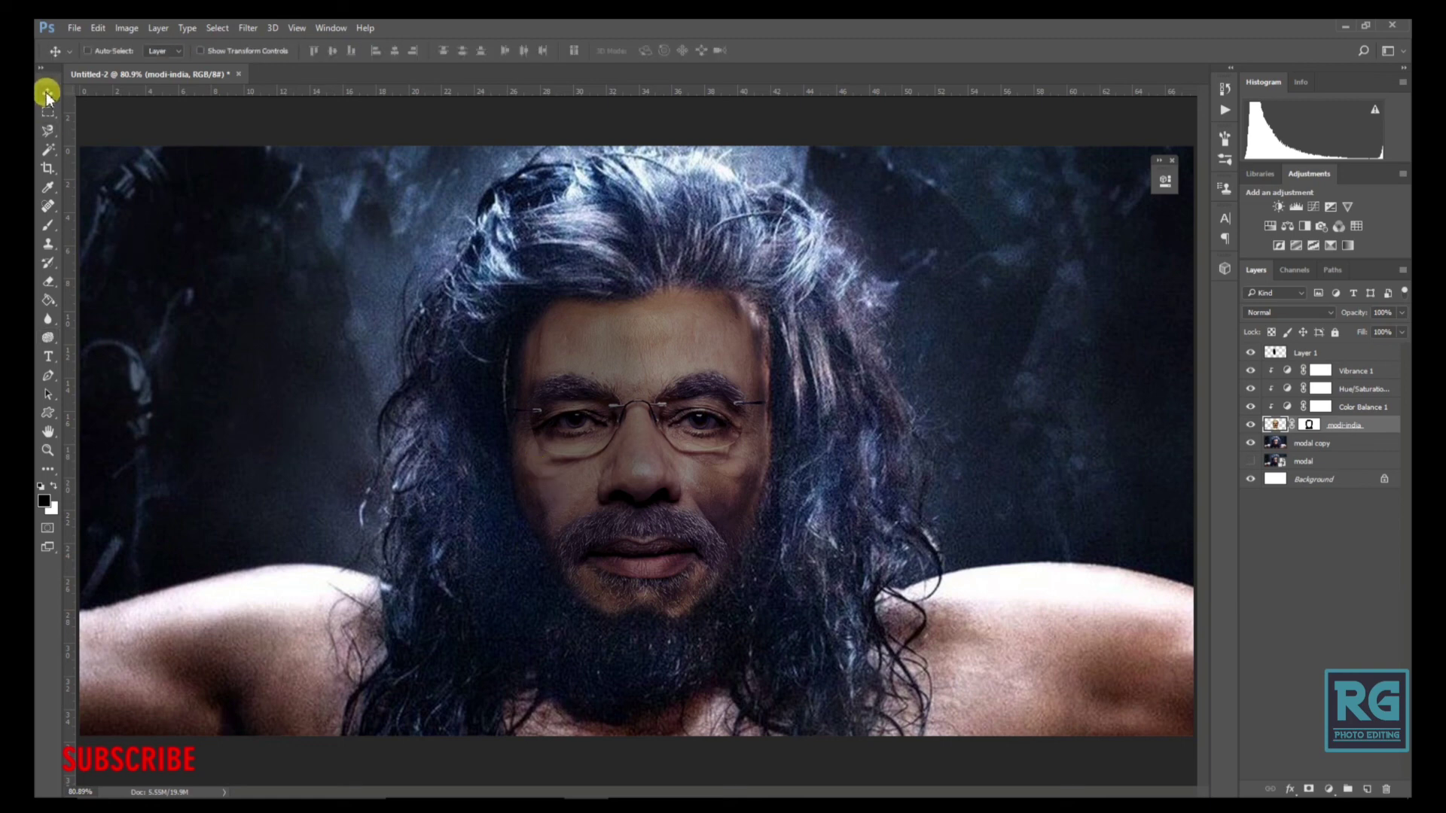
Group Layer 1 through modi-india into Group 1, compare its visibility, and zoom out.
left_click(1323, 357)
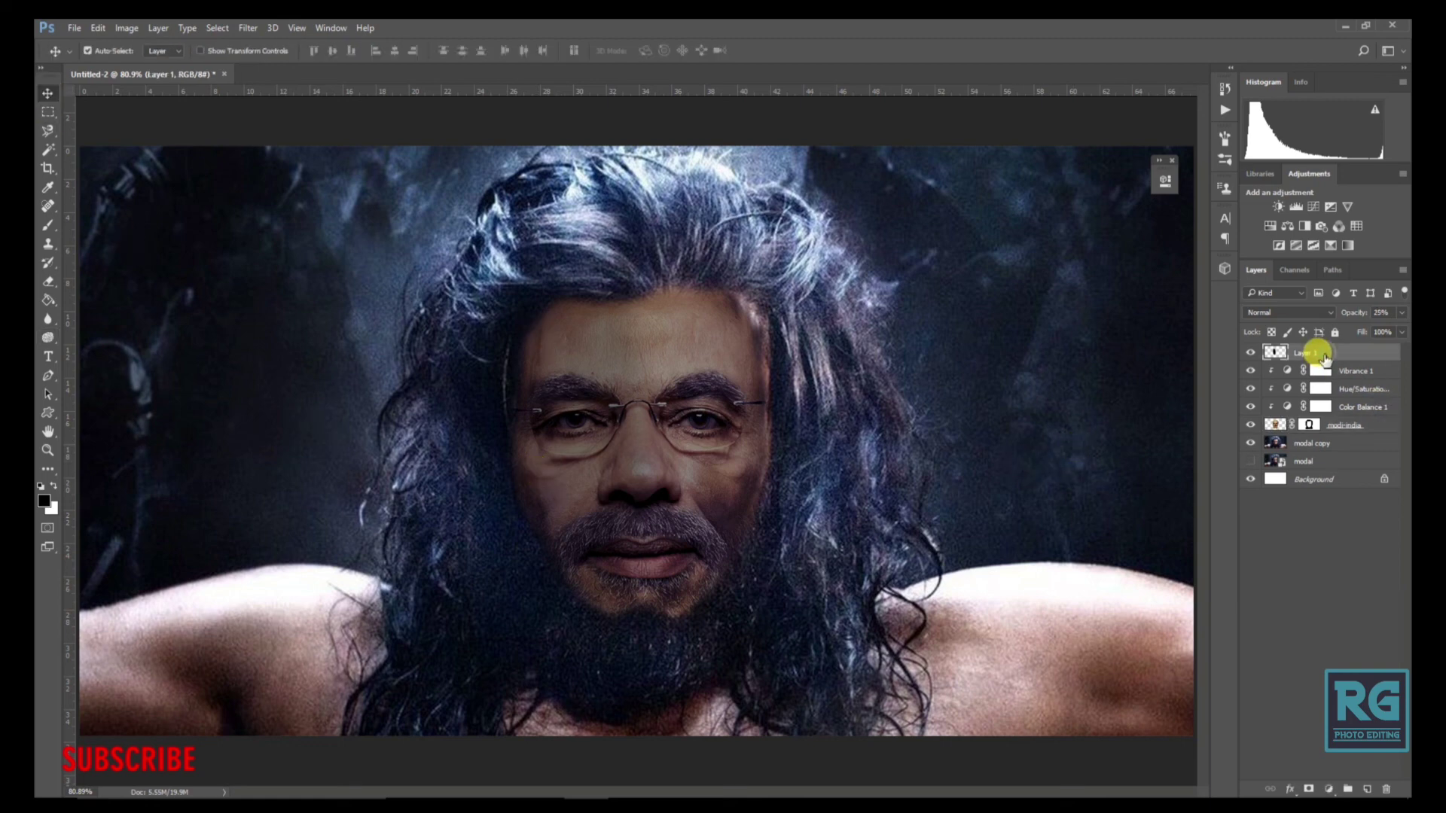
left_click(1335, 426, "shift")
key("ctrl+g")
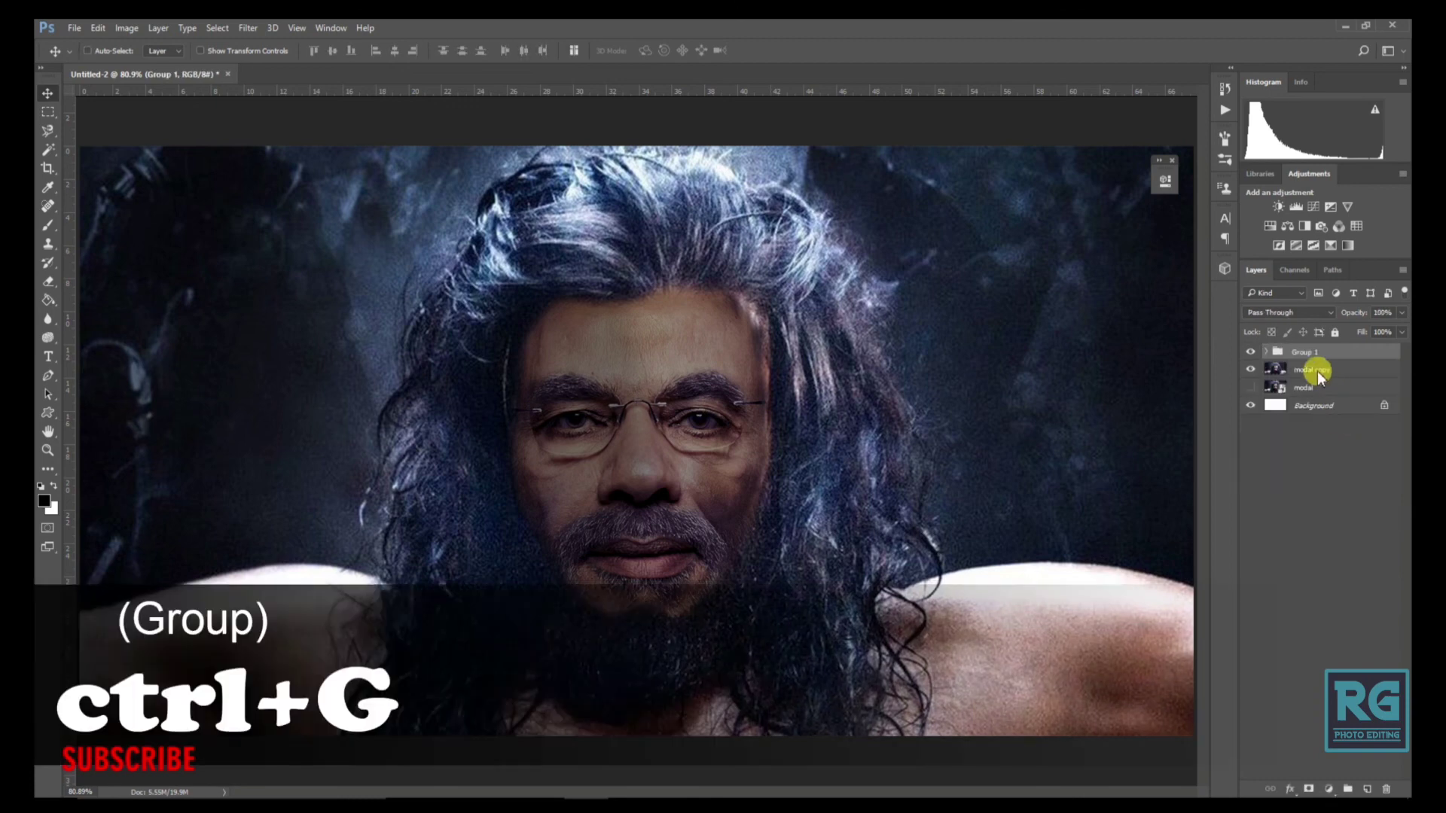
left_click(1251, 353)
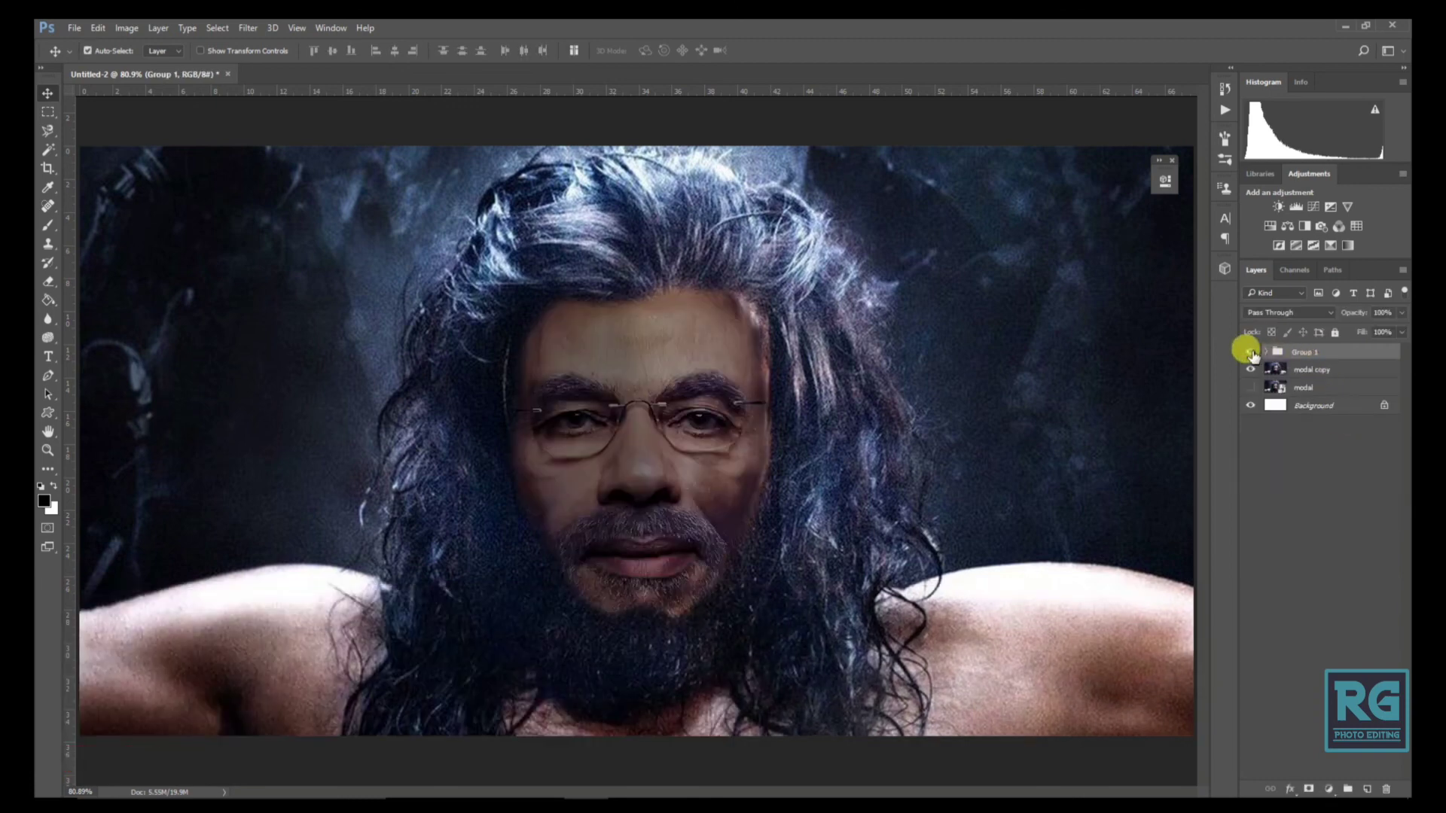
key("ctrl+minus")
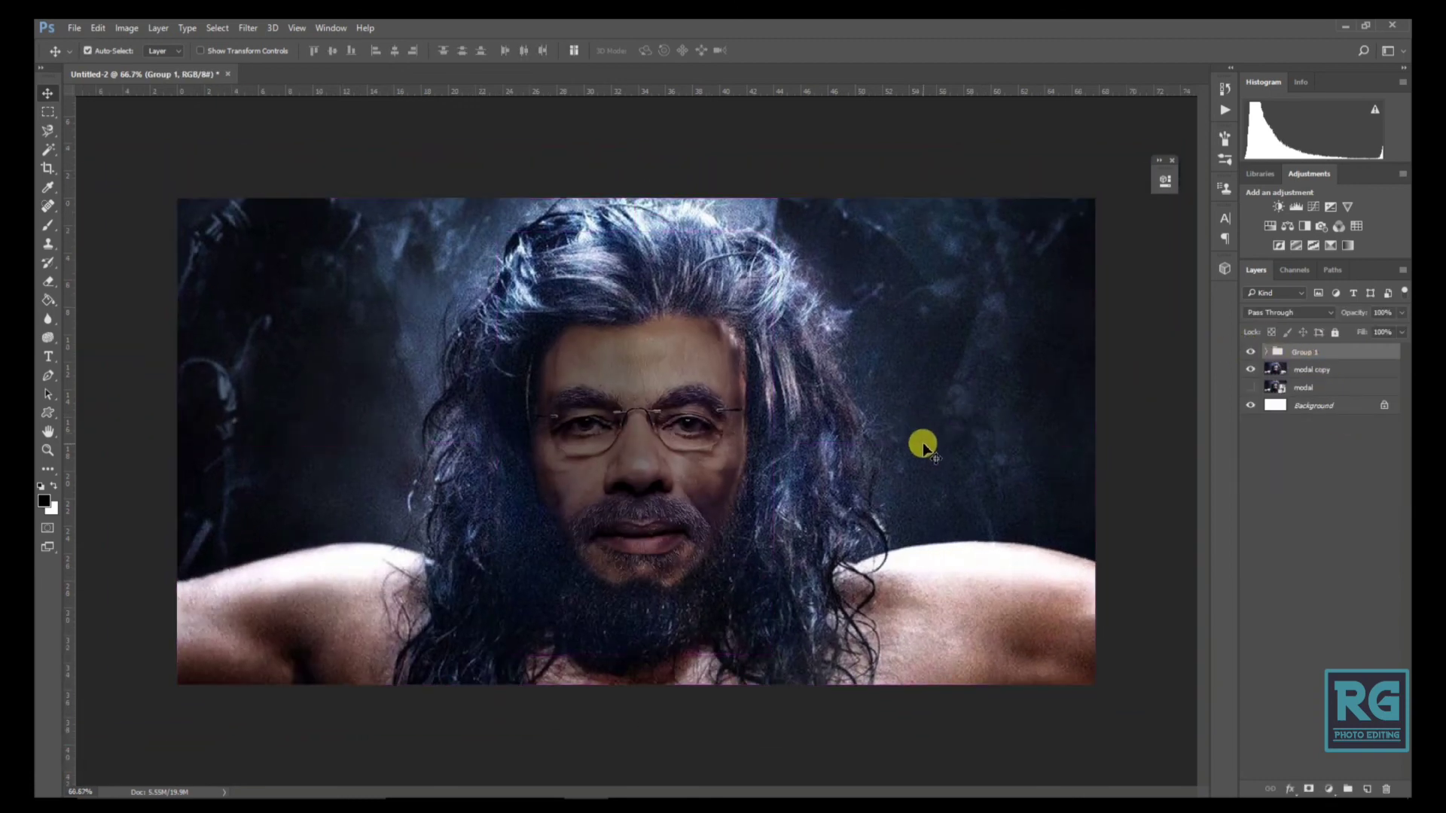